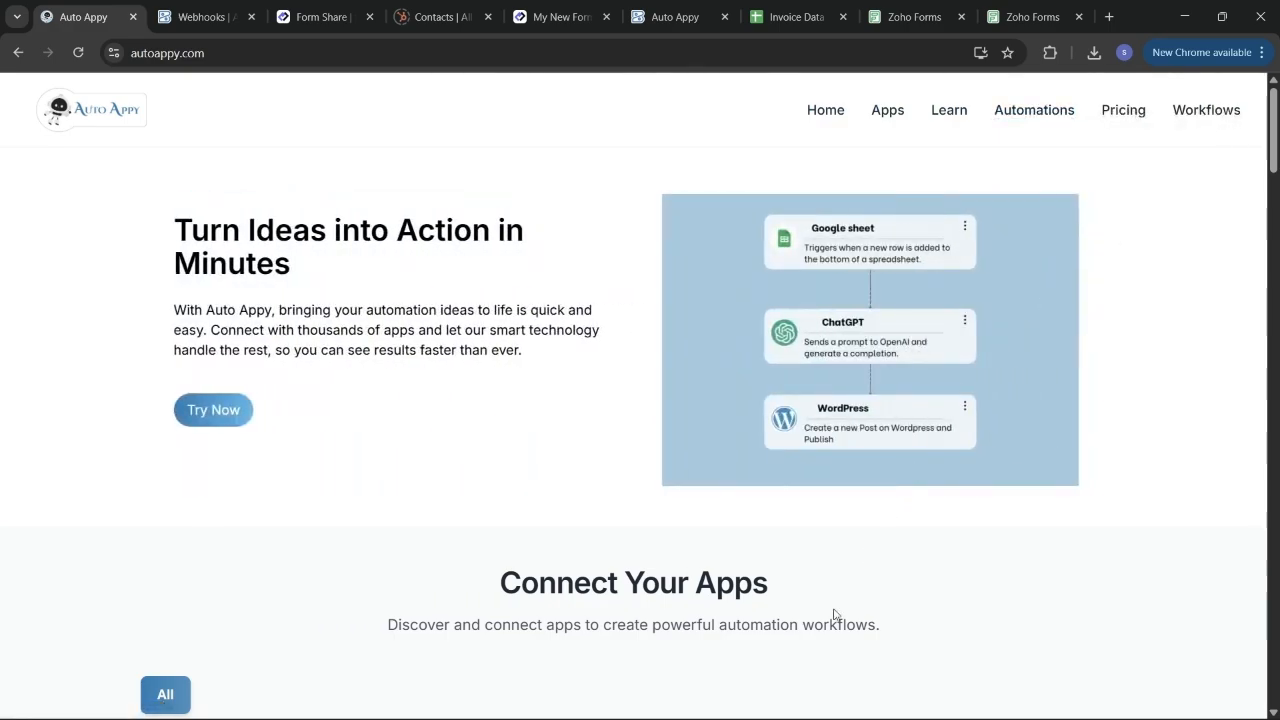
# Scroll the homepage down to the Capture Form Leads, Sync Leads to CRM and Tag Social Media Leads templates.
pyautogui.scroll(-3, 835, 614)
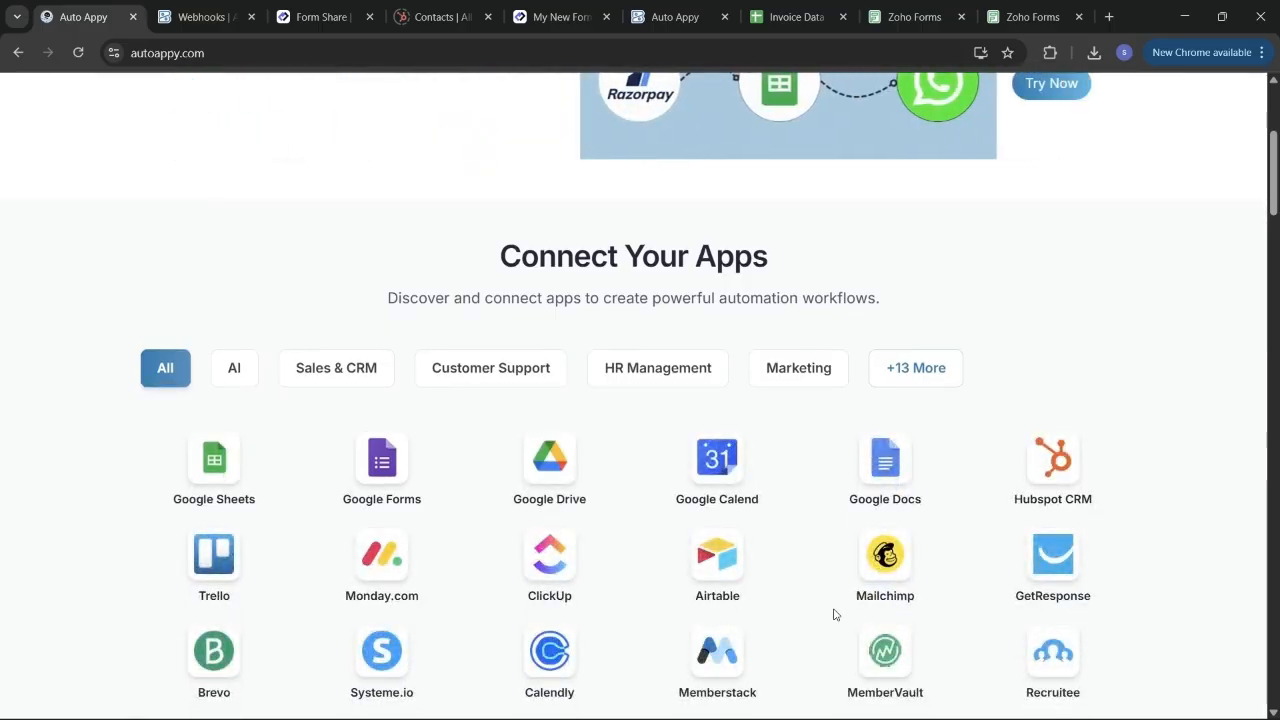
pyautogui.scroll(-2, 834, 610)
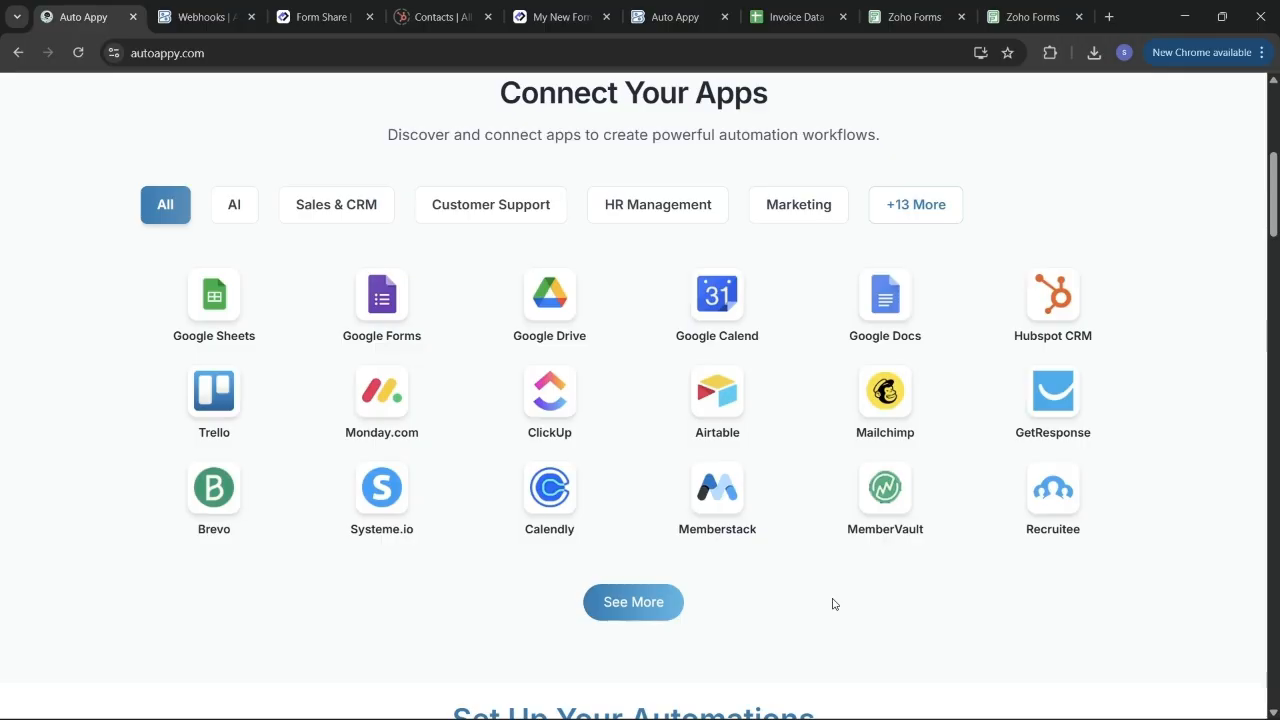
pyautogui.scroll(-3, 833, 604)
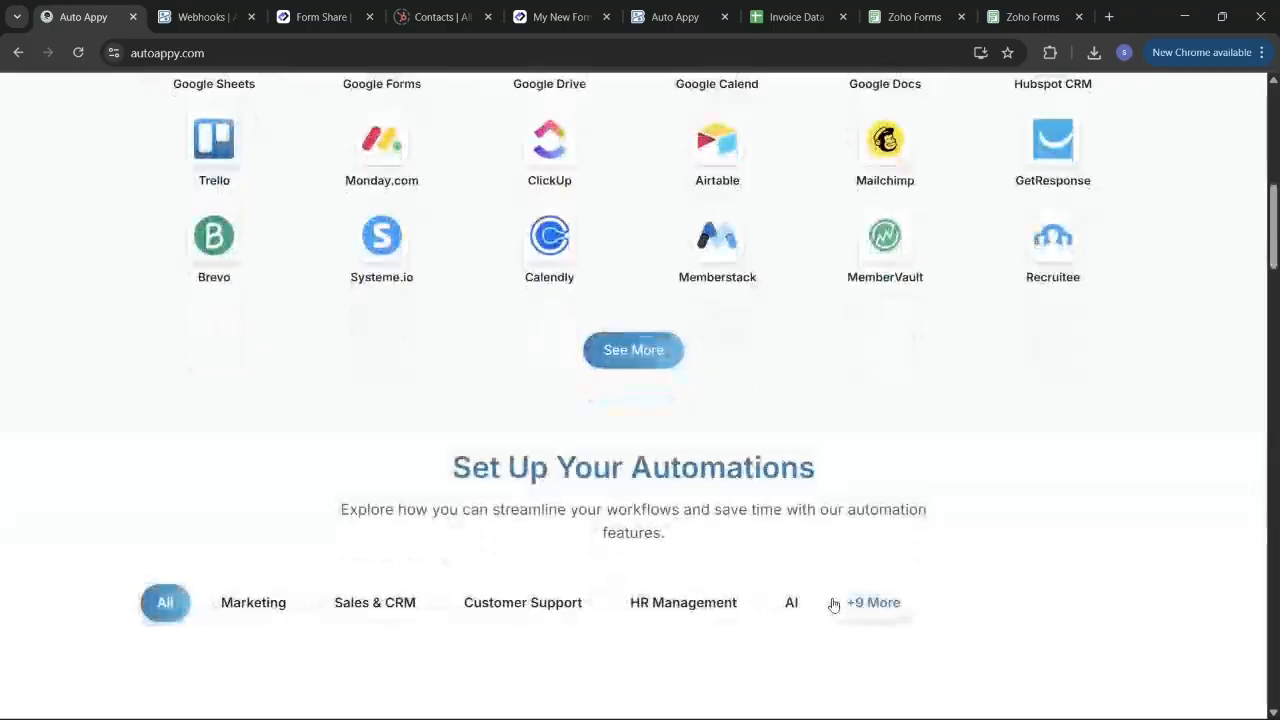
pyautogui.scroll(-2, 833, 604)
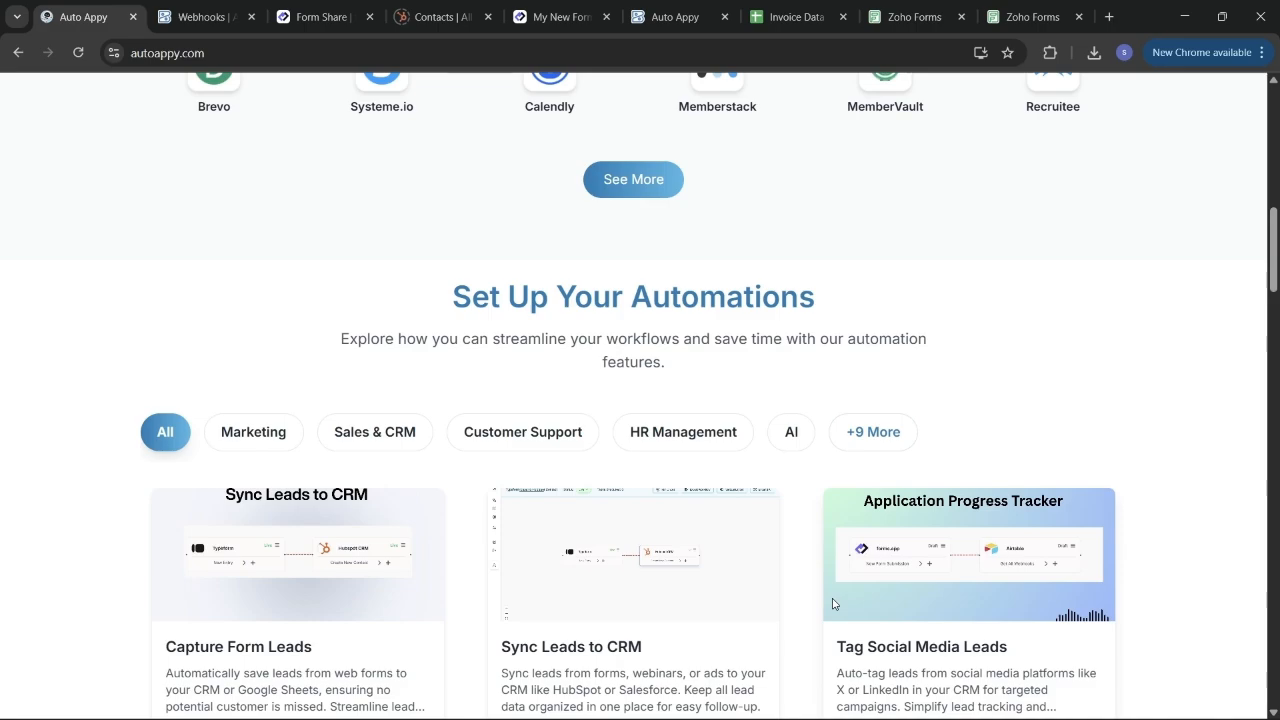
pyautogui.scroll(-2, 833, 603)
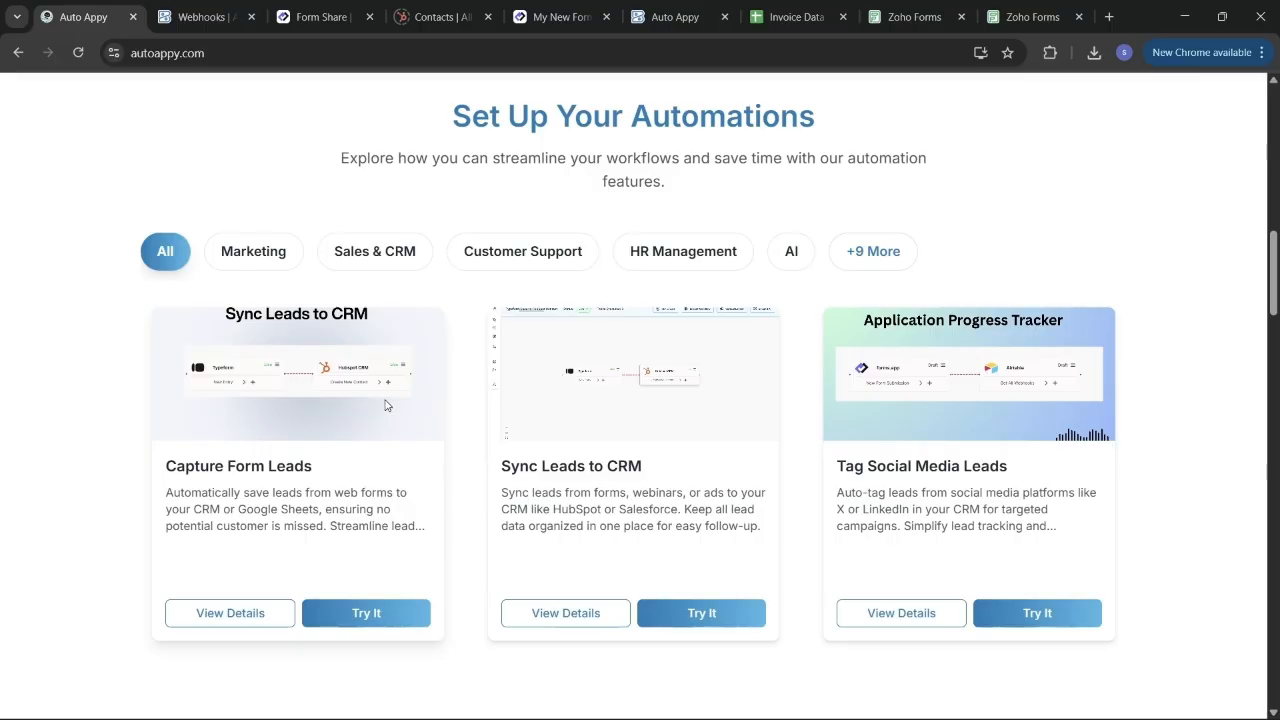
pyautogui.scroll(-2, 386, 405)
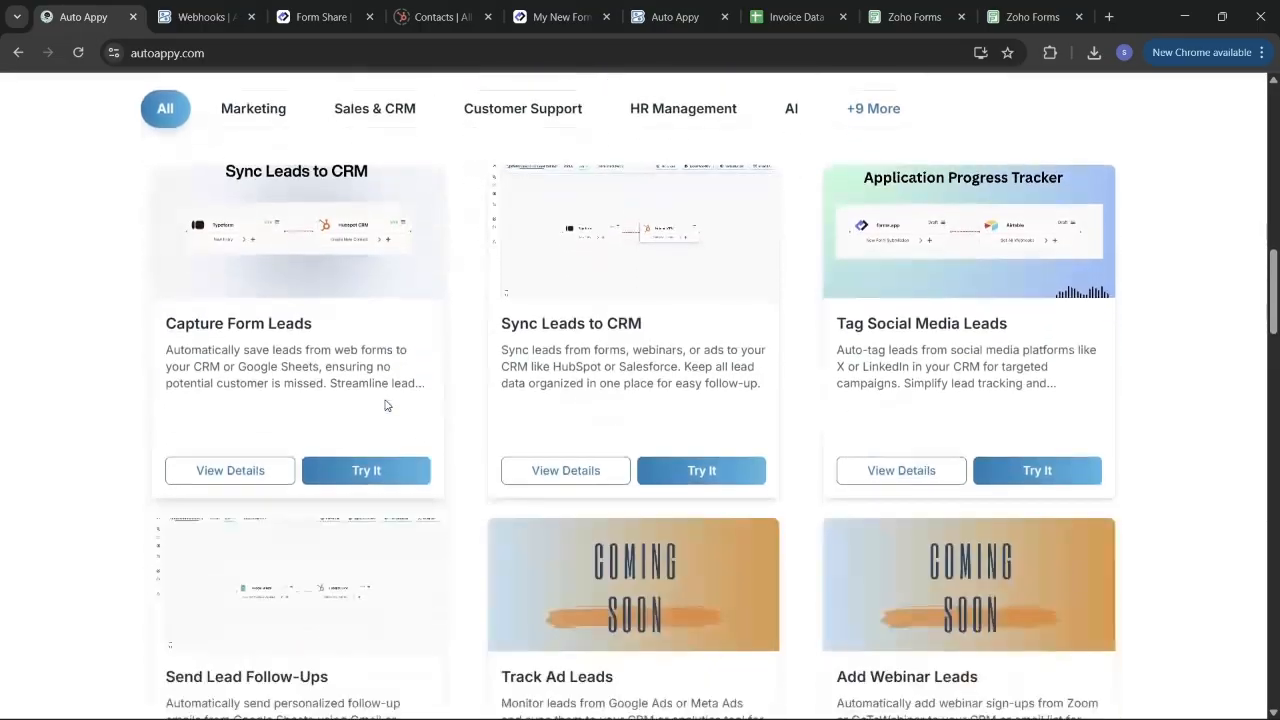
pyautogui.scroll(-2, 386, 405)
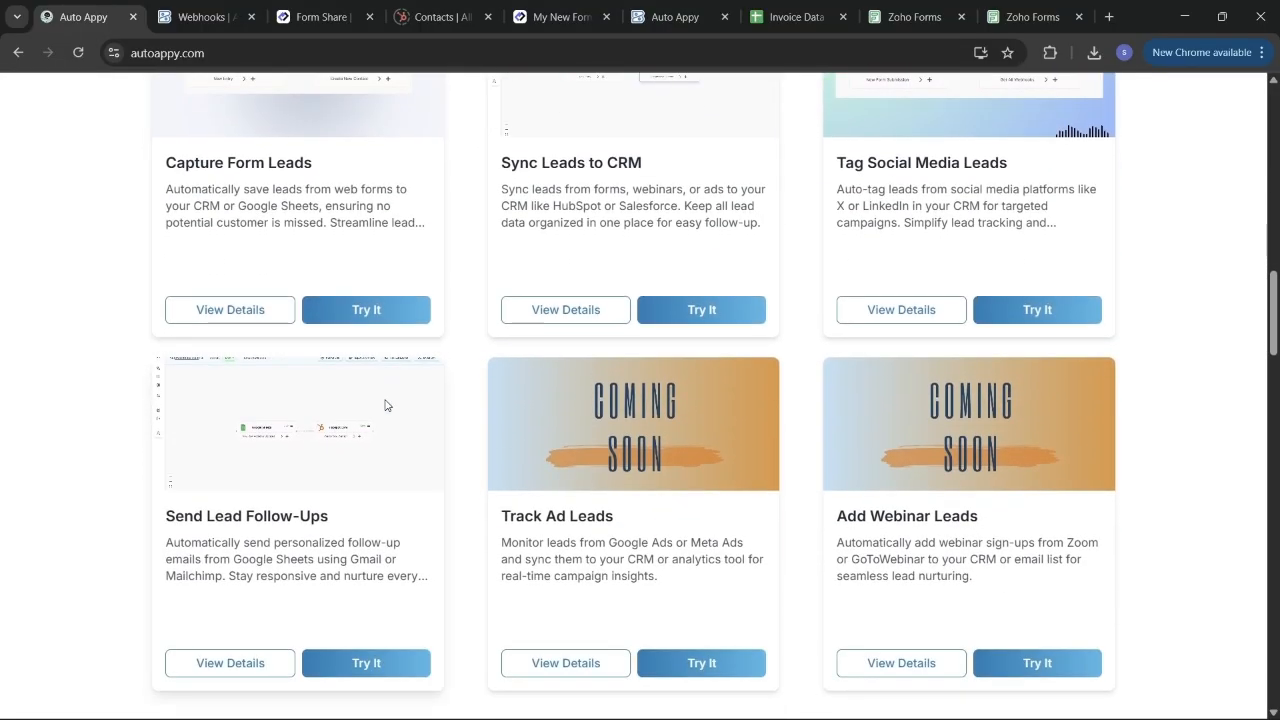
pyautogui.scroll(-2, 386, 405)
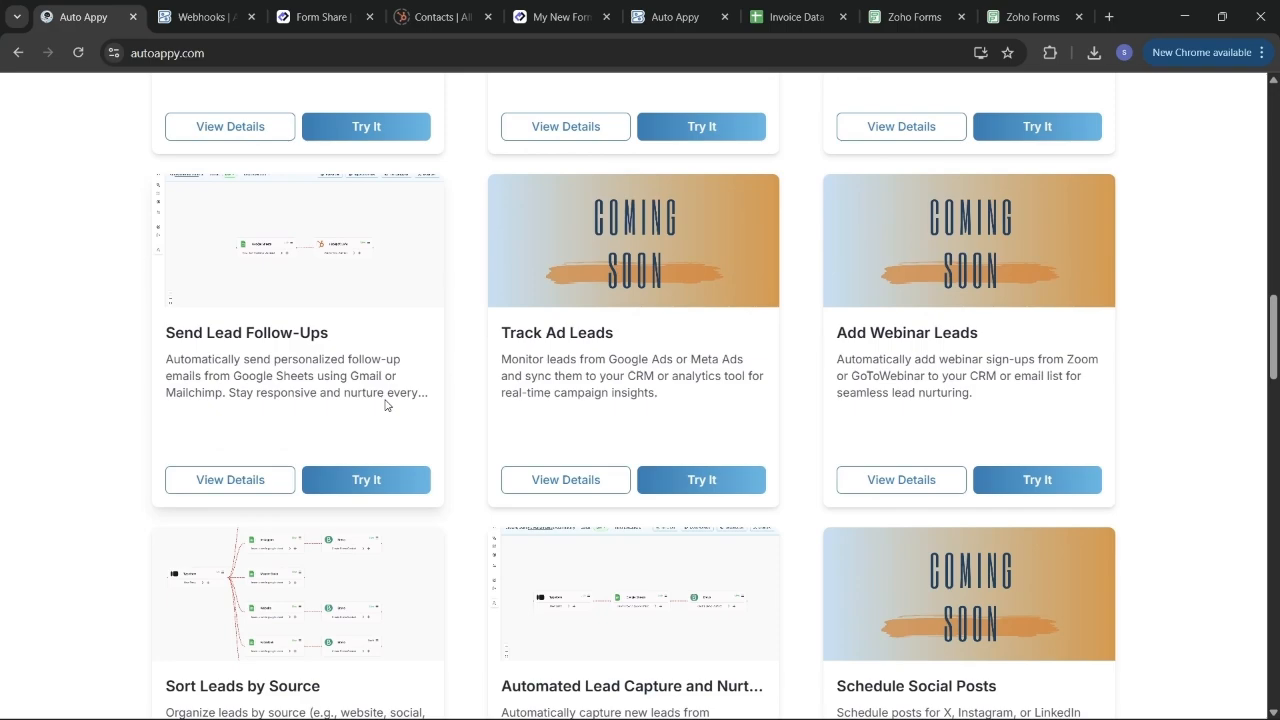
pyautogui.scroll(-2, 386, 405)
pyautogui.scroll(-1, 386, 405)
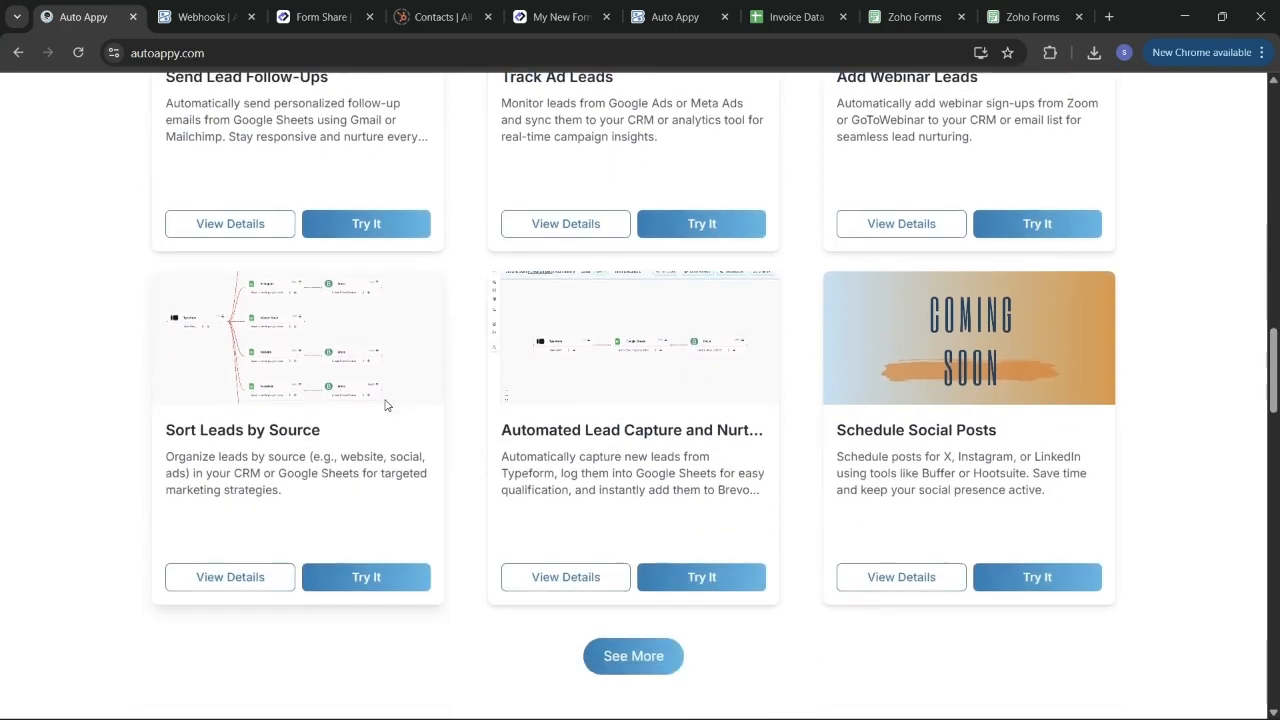
pyautogui.scroll(-1, 386, 405)
pyautogui.scroll(-2, 386, 405)
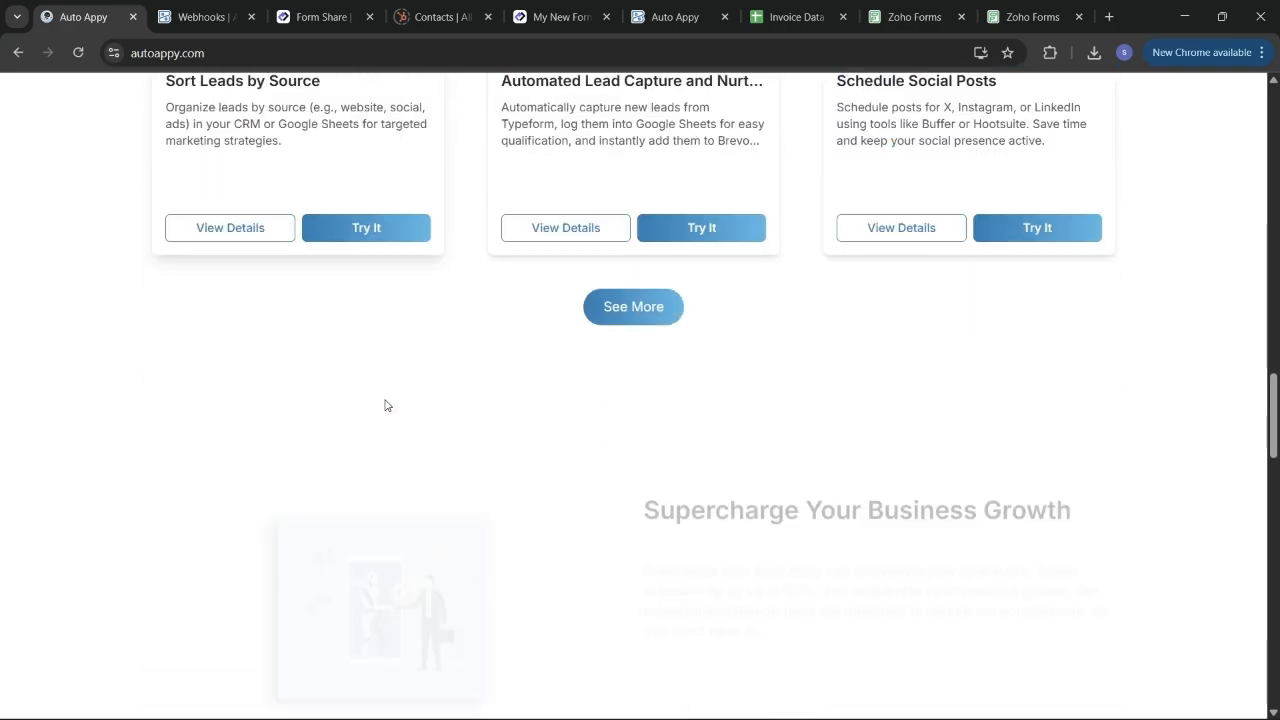
pyautogui.scroll(-3, 386, 405)
pyautogui.scroll(-2, 388, 405)
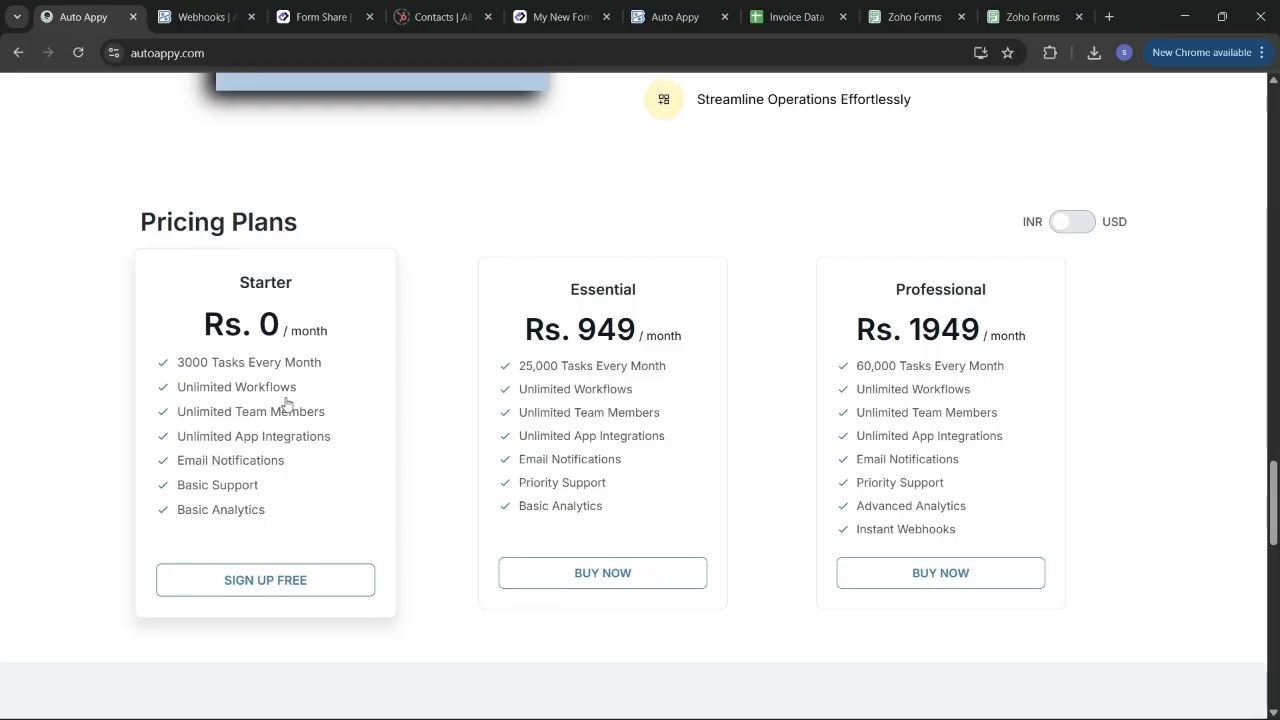
pyautogui.scroll(10, 286, 403)
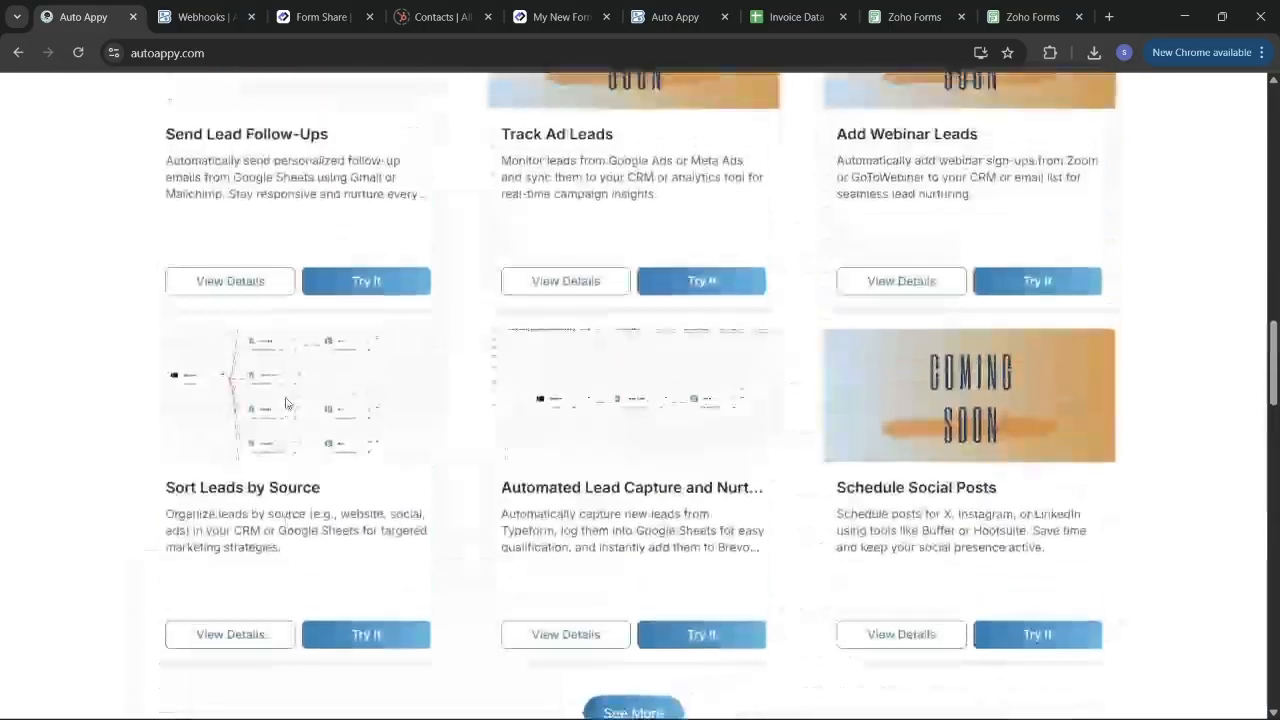
pyautogui.scroll(12, 286, 403)
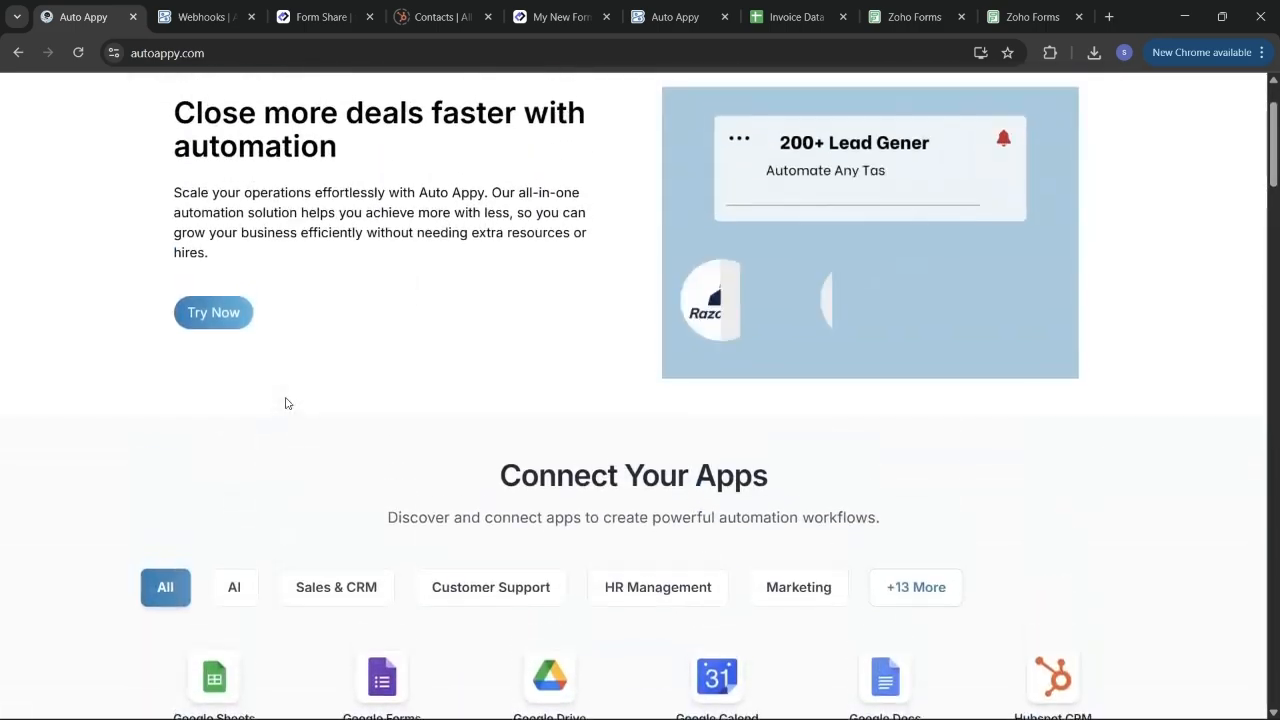
pyautogui.scroll(1, 286, 403)
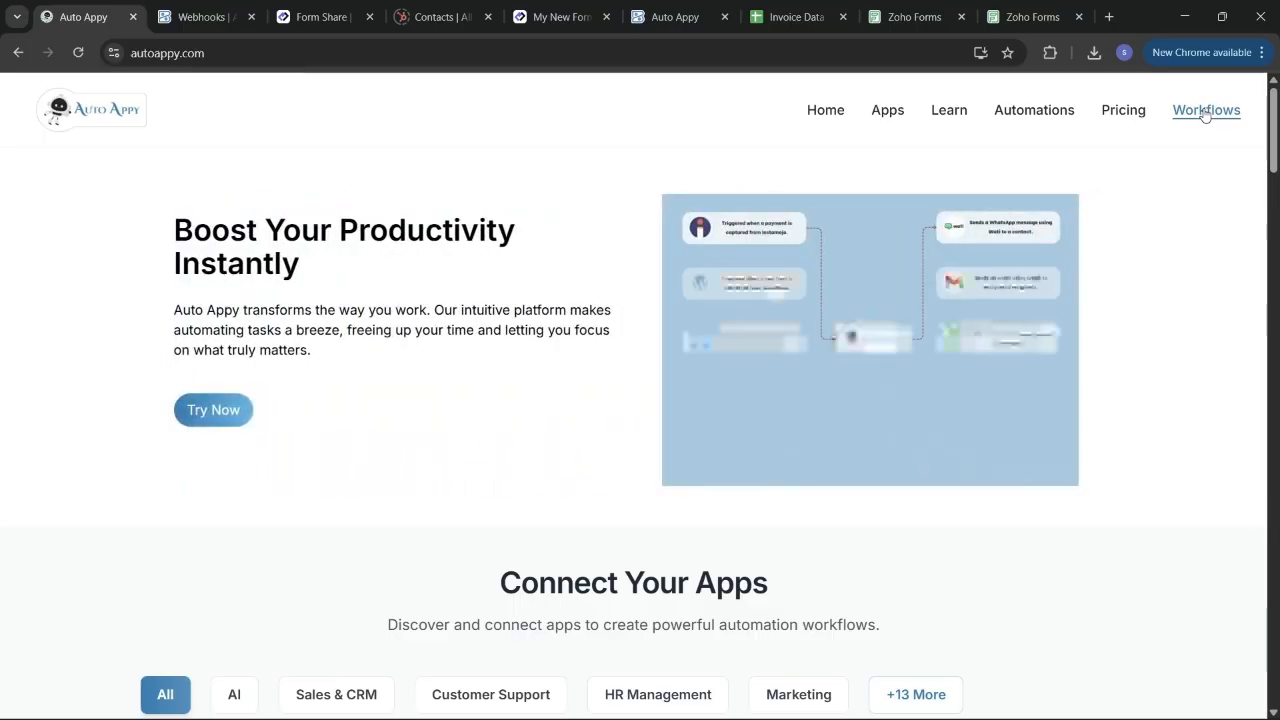
# From Workflows, add and save a workflow named 'Auto Capture Lead Data Via Zoho Forms Into Google Sheets'.
pyautogui.click(1206, 112)
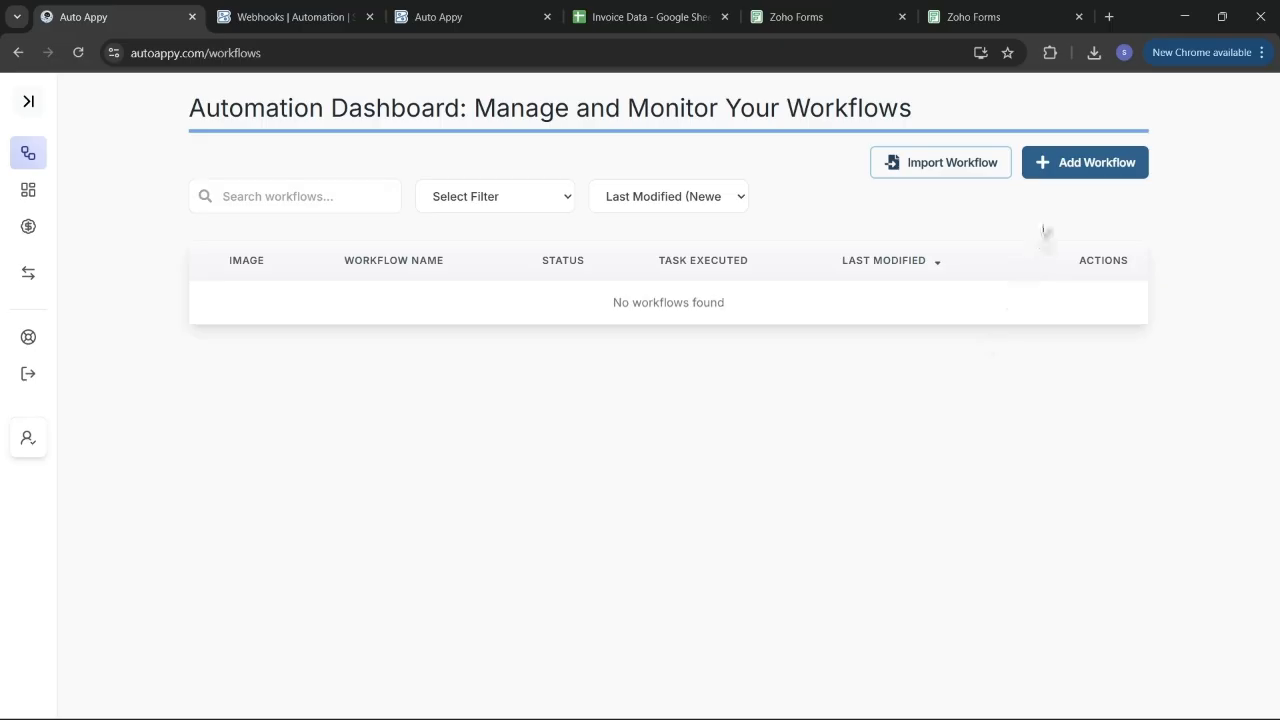
pyautogui.click(1082, 169)
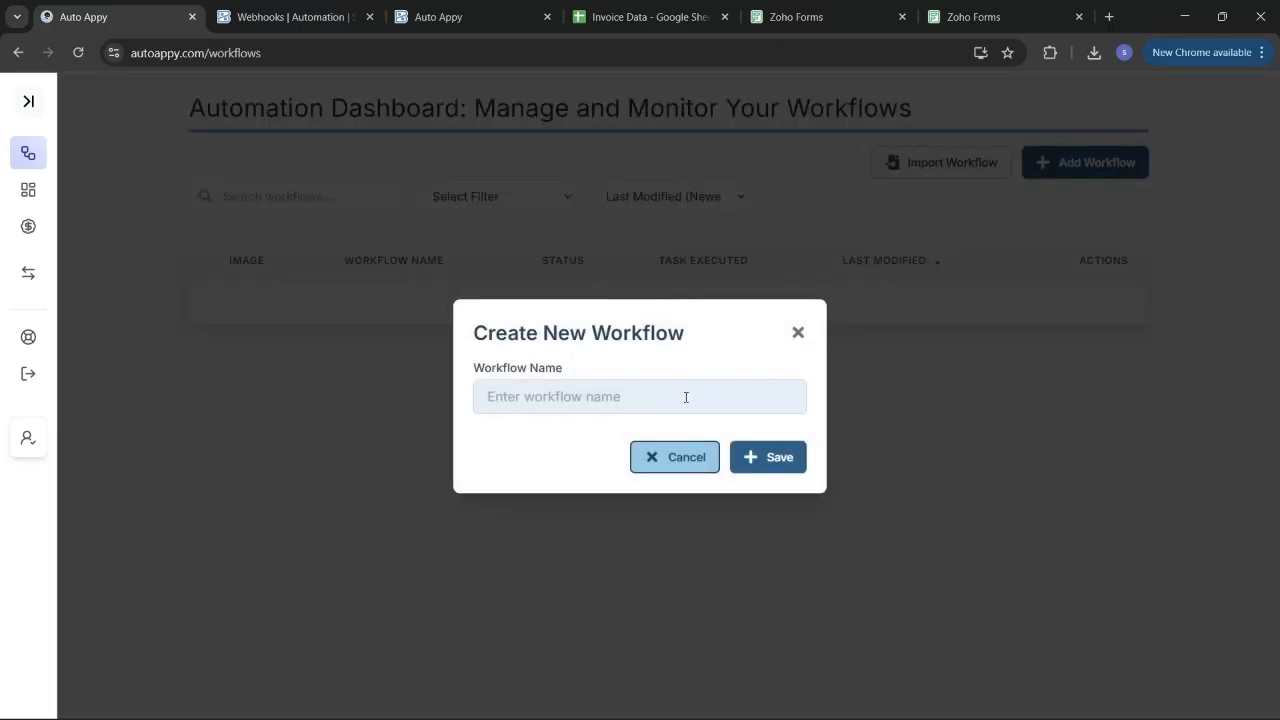
pyautogui.click(642, 397)
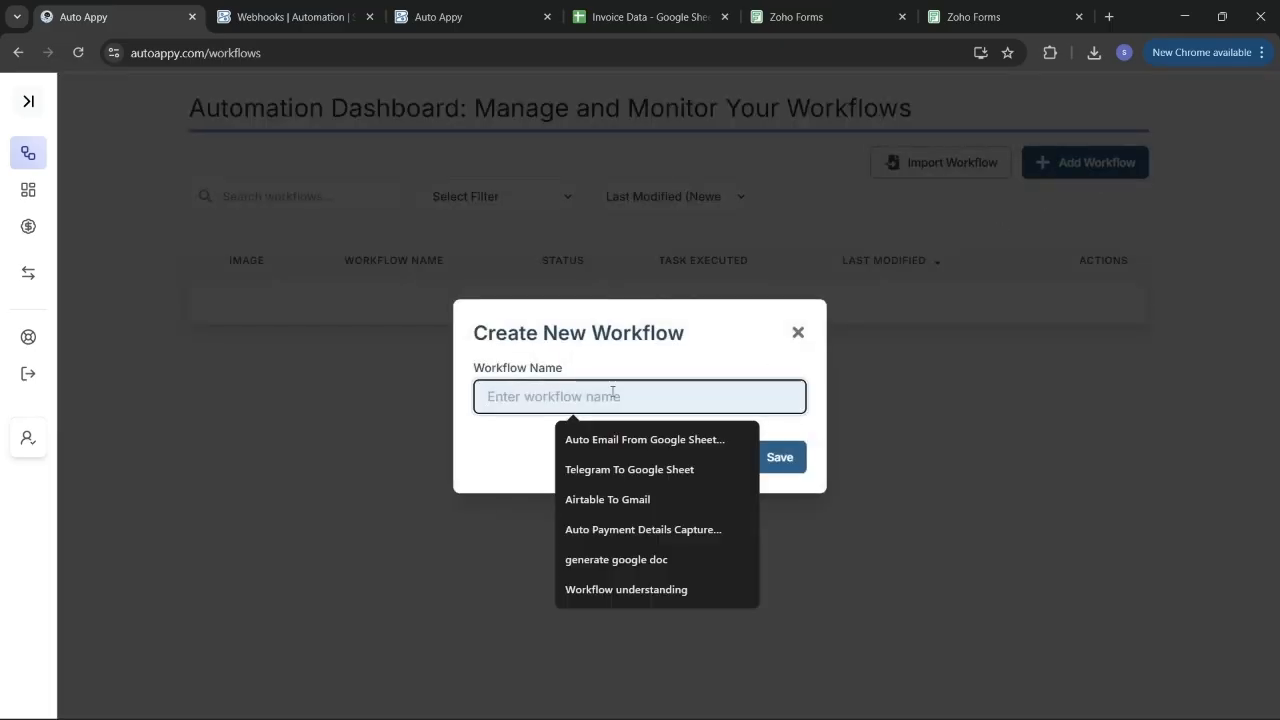
pyautogui.write('Zoh')
pyautogui.press('BackSpace')
pyautogui.press('BackSpace')
pyautogui.press('BackSpace')
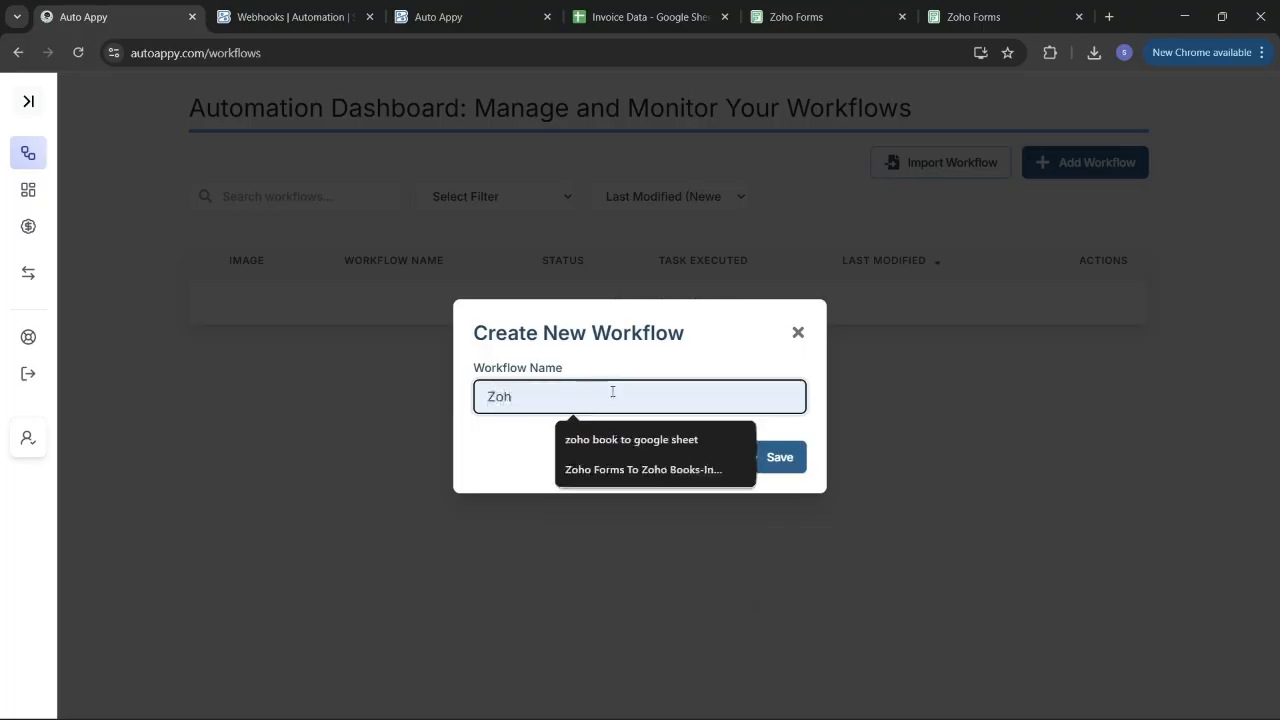
pyautogui.write('Aut')
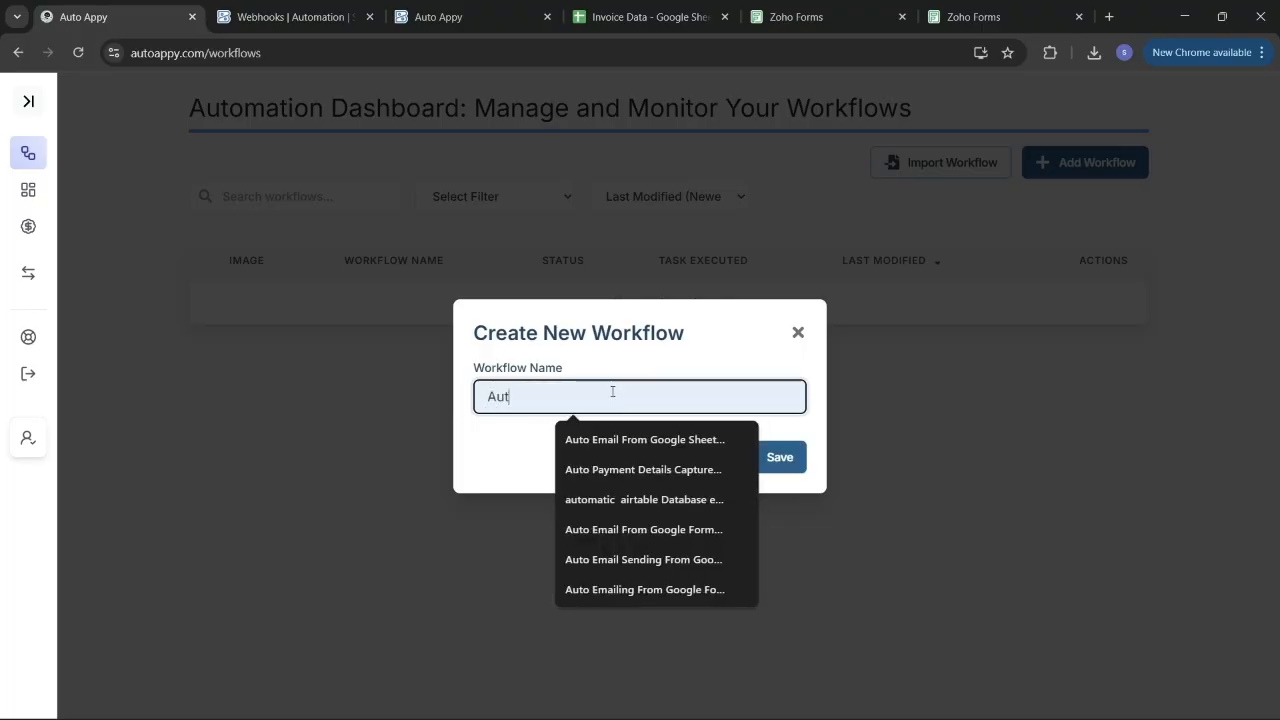
pyautogui.write('o Captu')
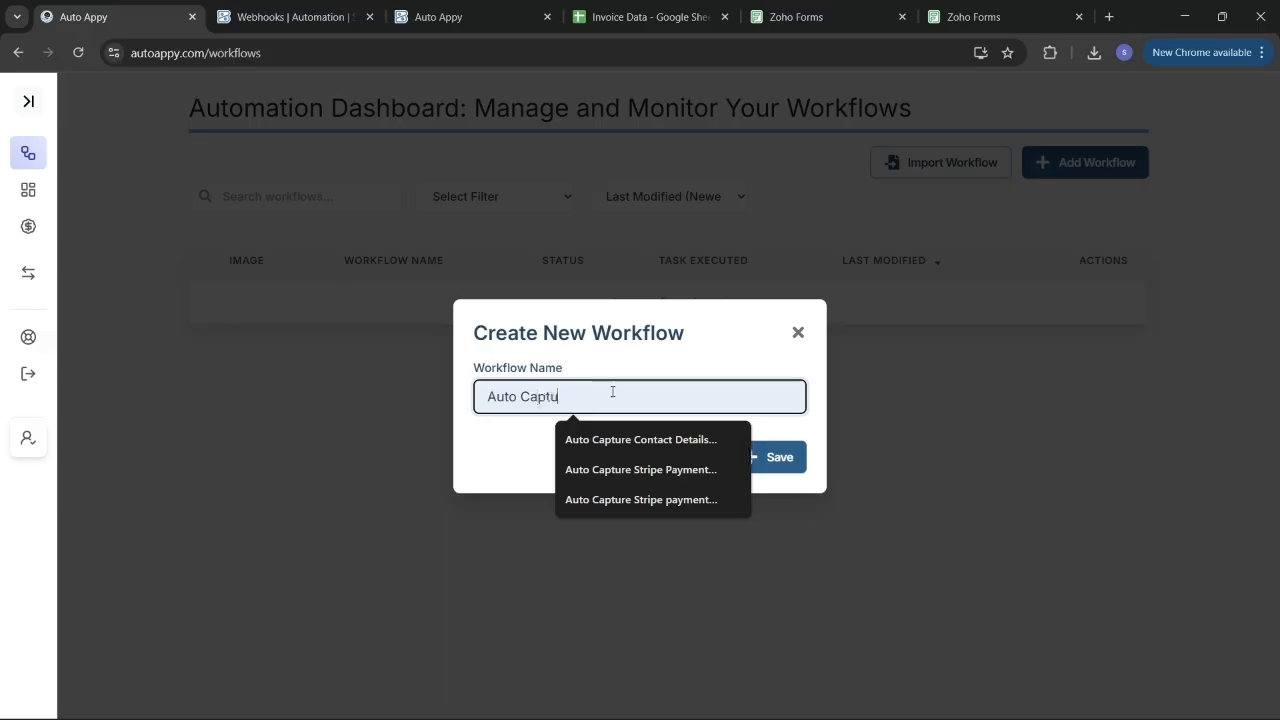
pyautogui.write('re Lead')
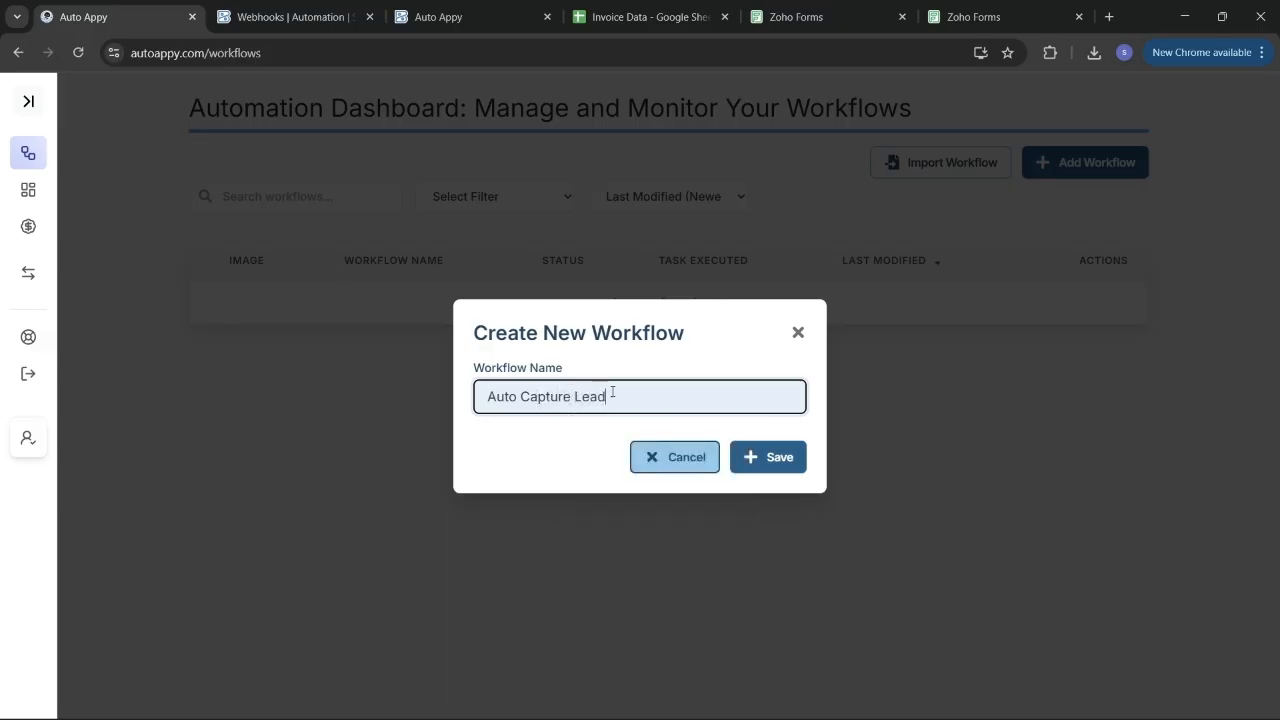
pyautogui.write(' Data Via Zoho Forms')
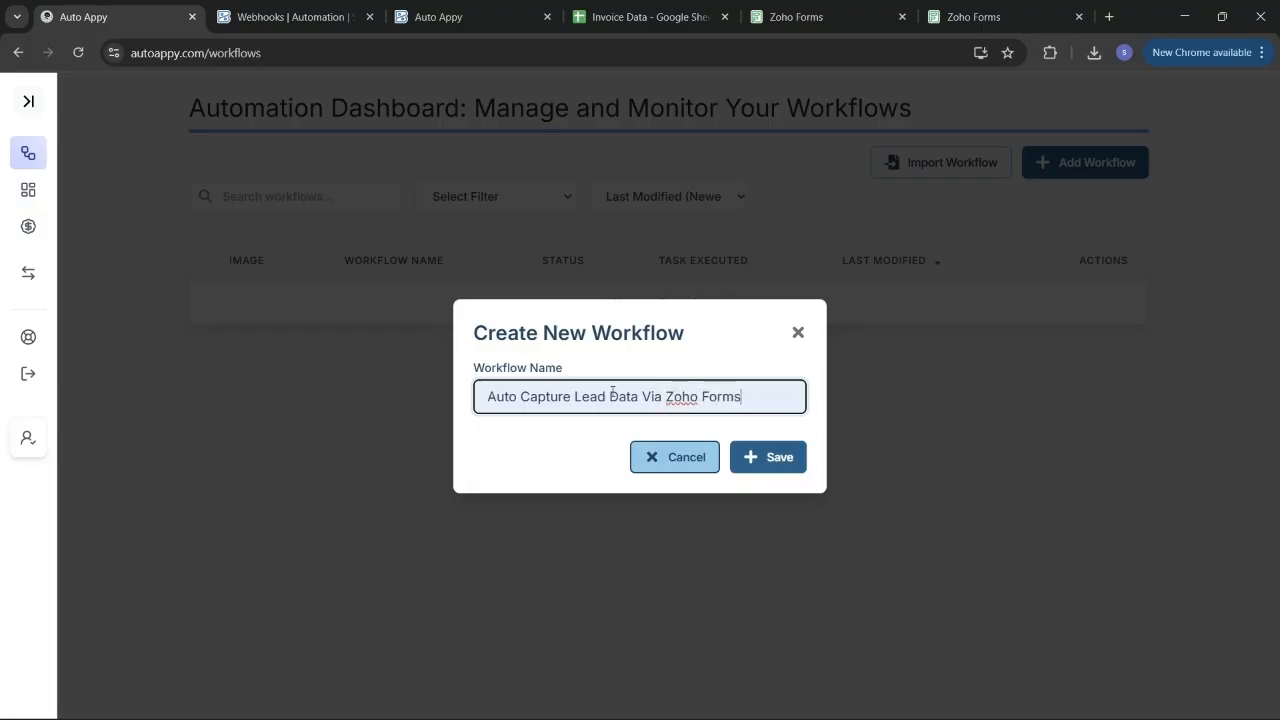
pyautogui.write(' Into Google Shee')
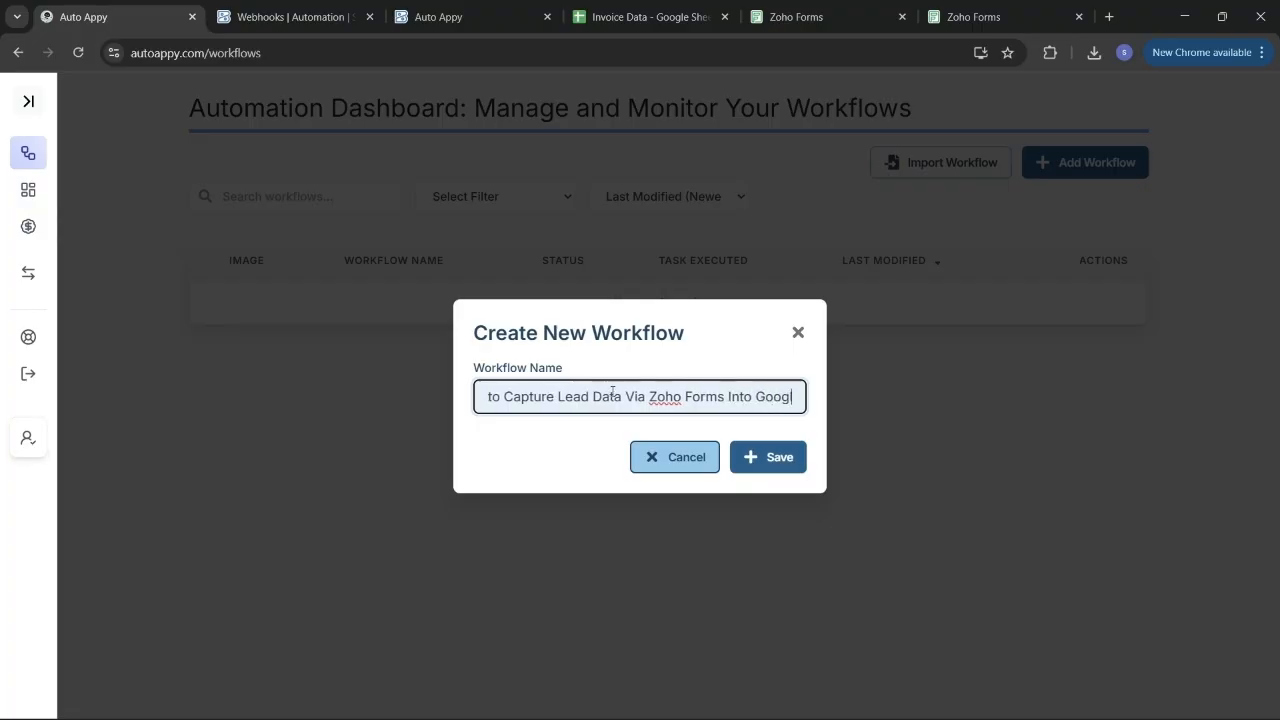
pyautogui.write('ts')
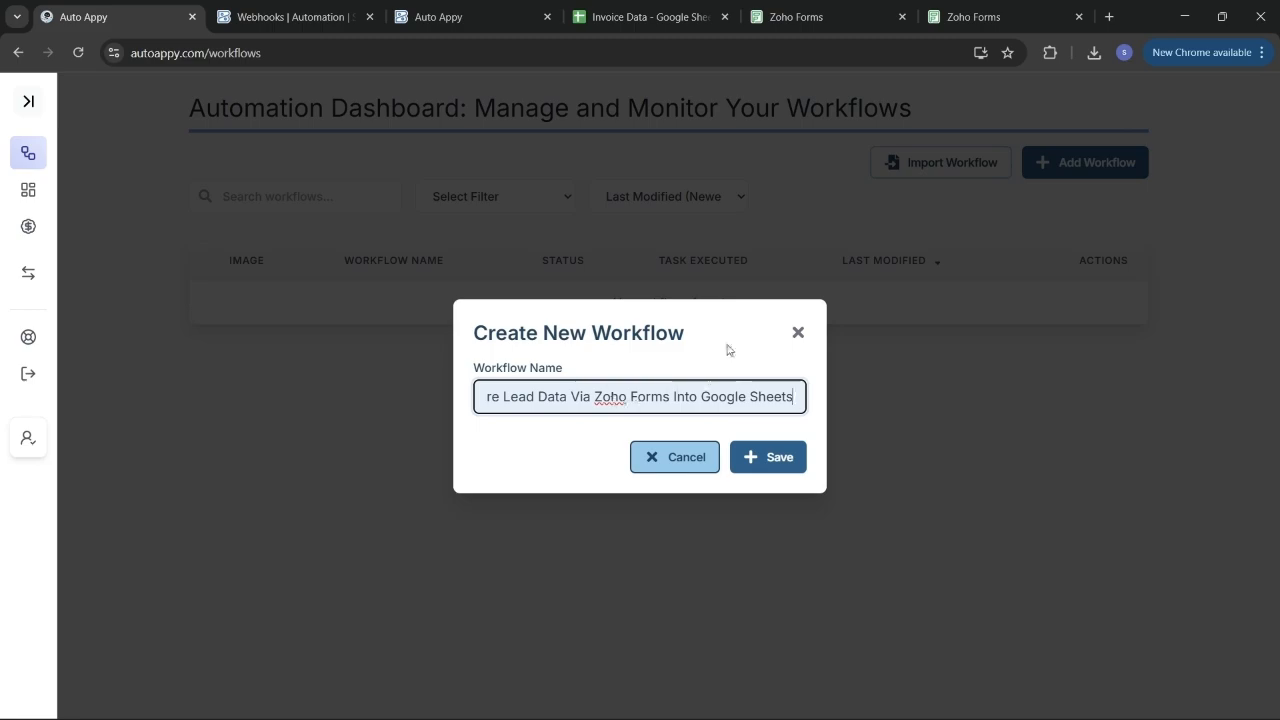
pyautogui.click(764, 458)
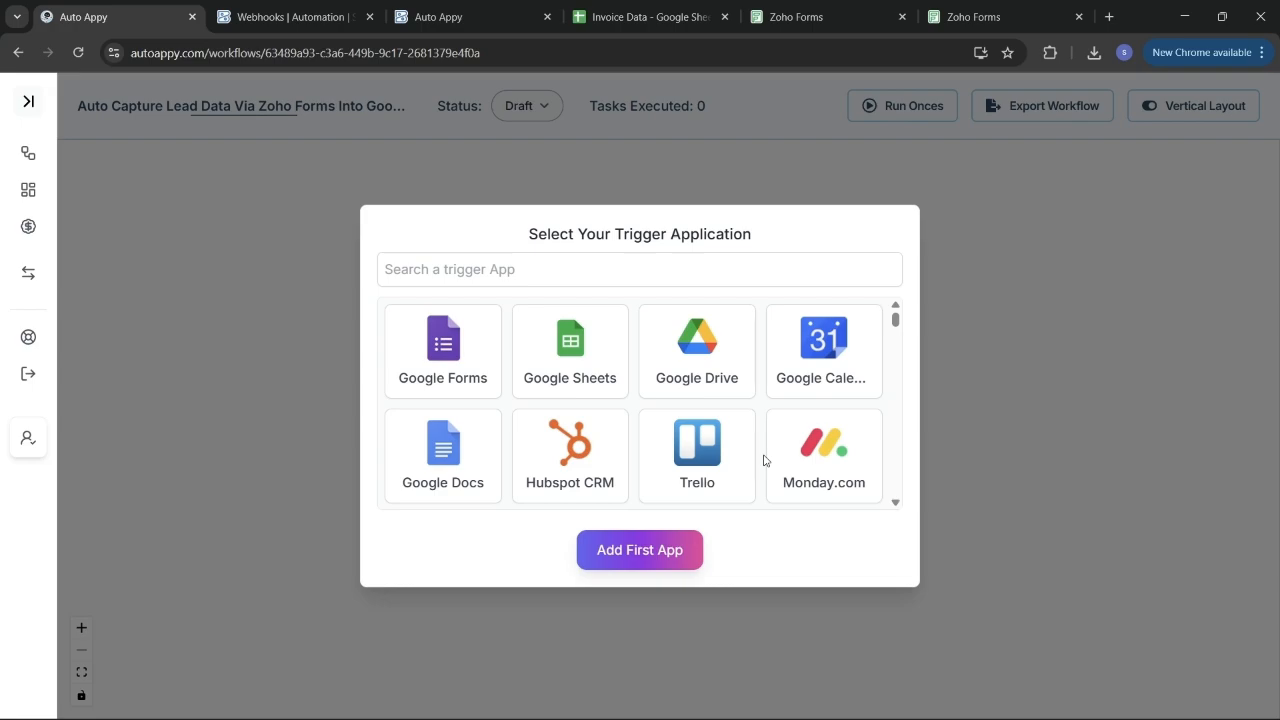
# Add Zoho Forms as the workflow trigger with the New Form Submitted event.
pyautogui.click(548, 275)
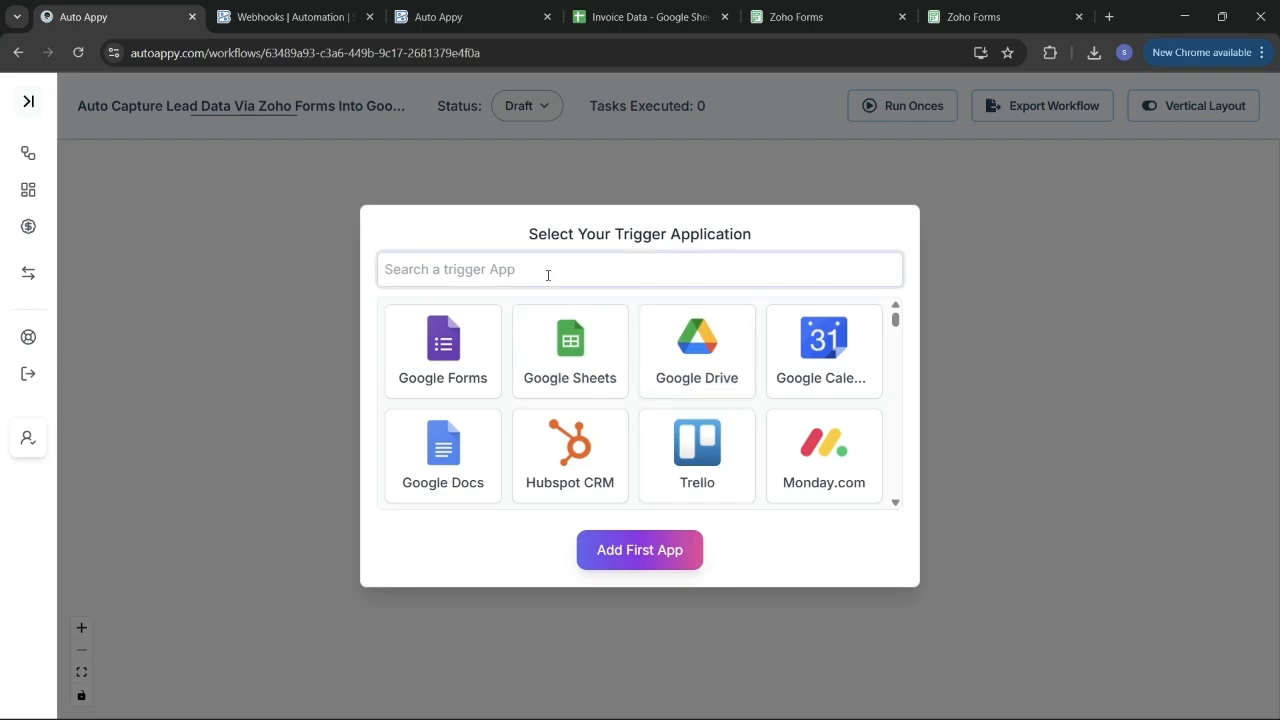
pyautogui.write('zoho')
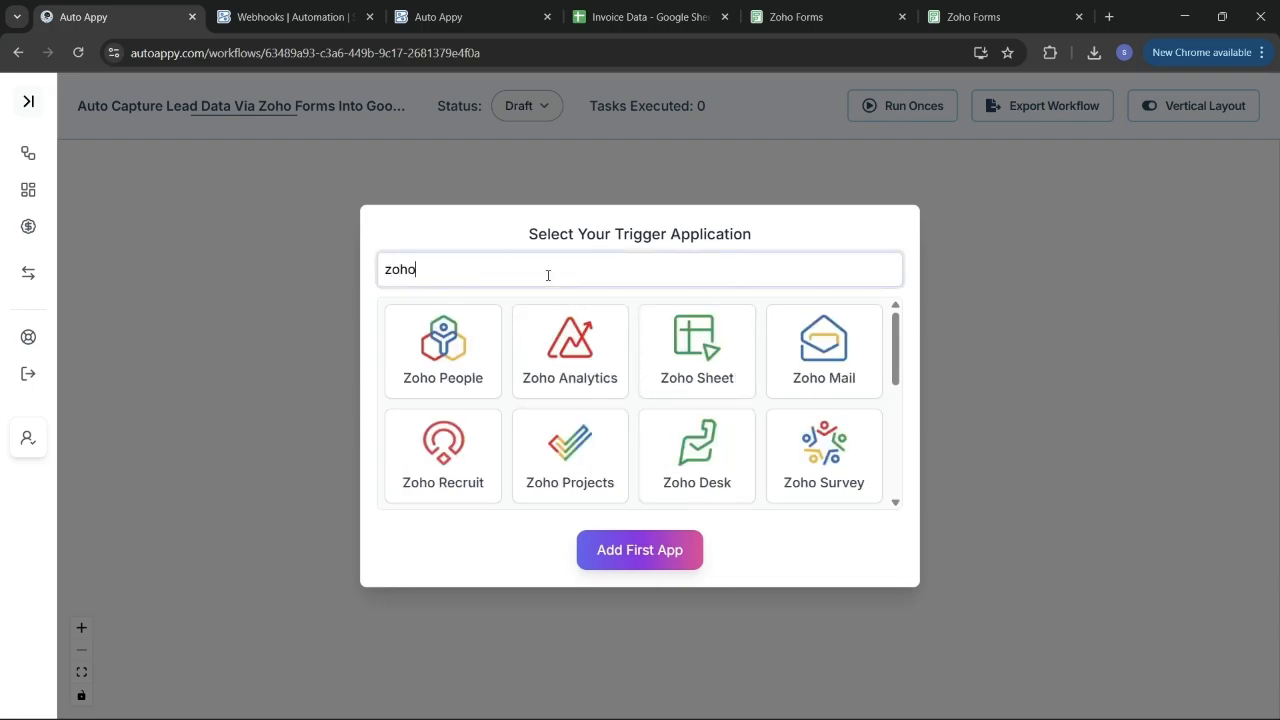
pyautogui.write(' fo')
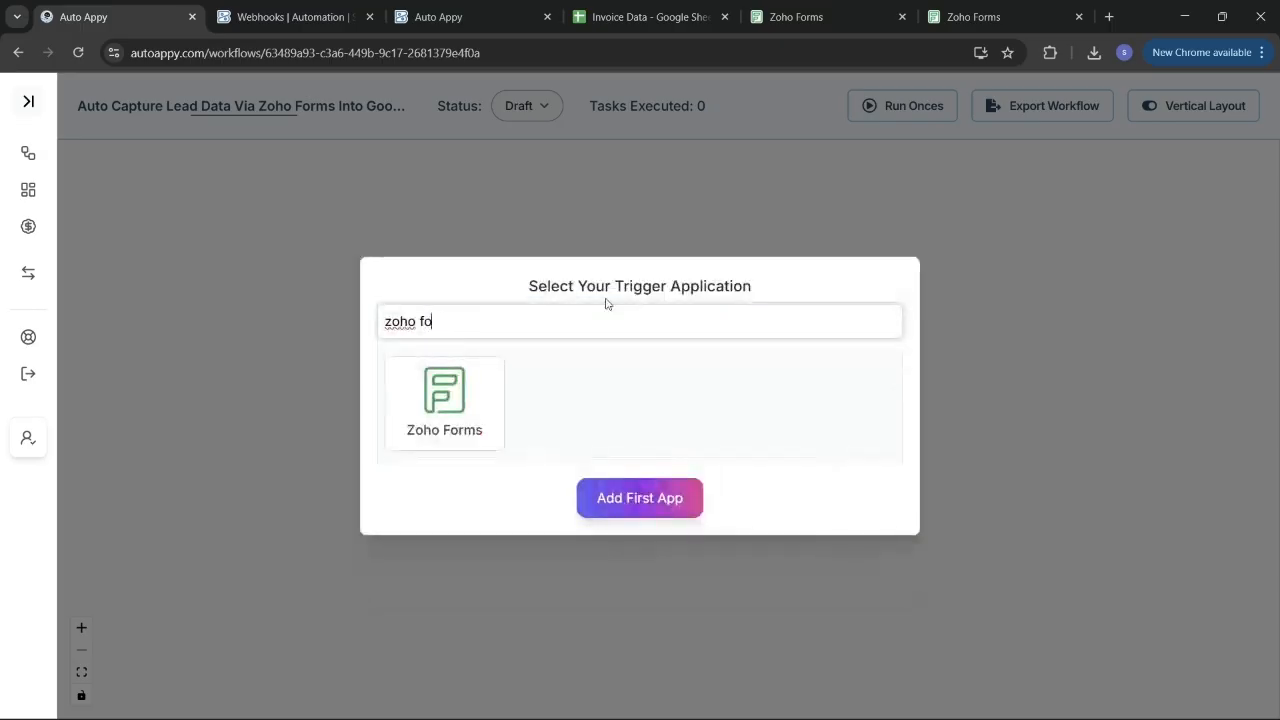
pyautogui.click(488, 388)
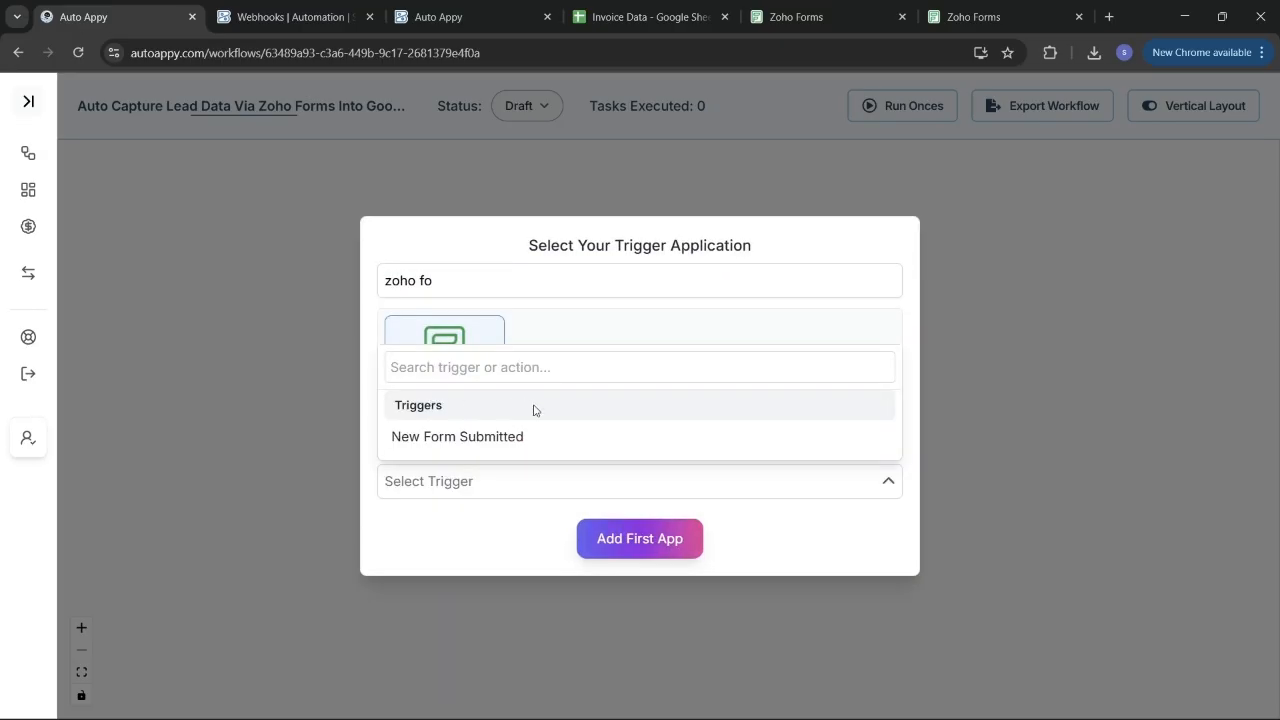
pyautogui.click(519, 437)
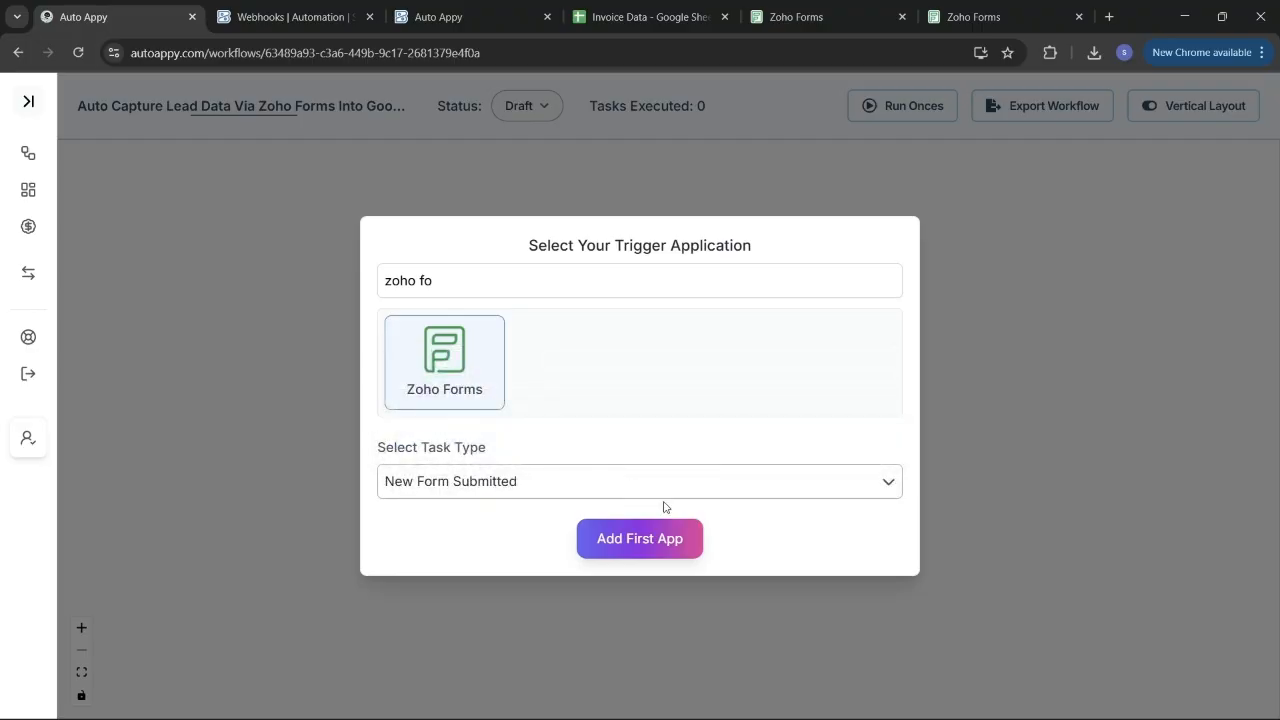
pyautogui.click(651, 548)
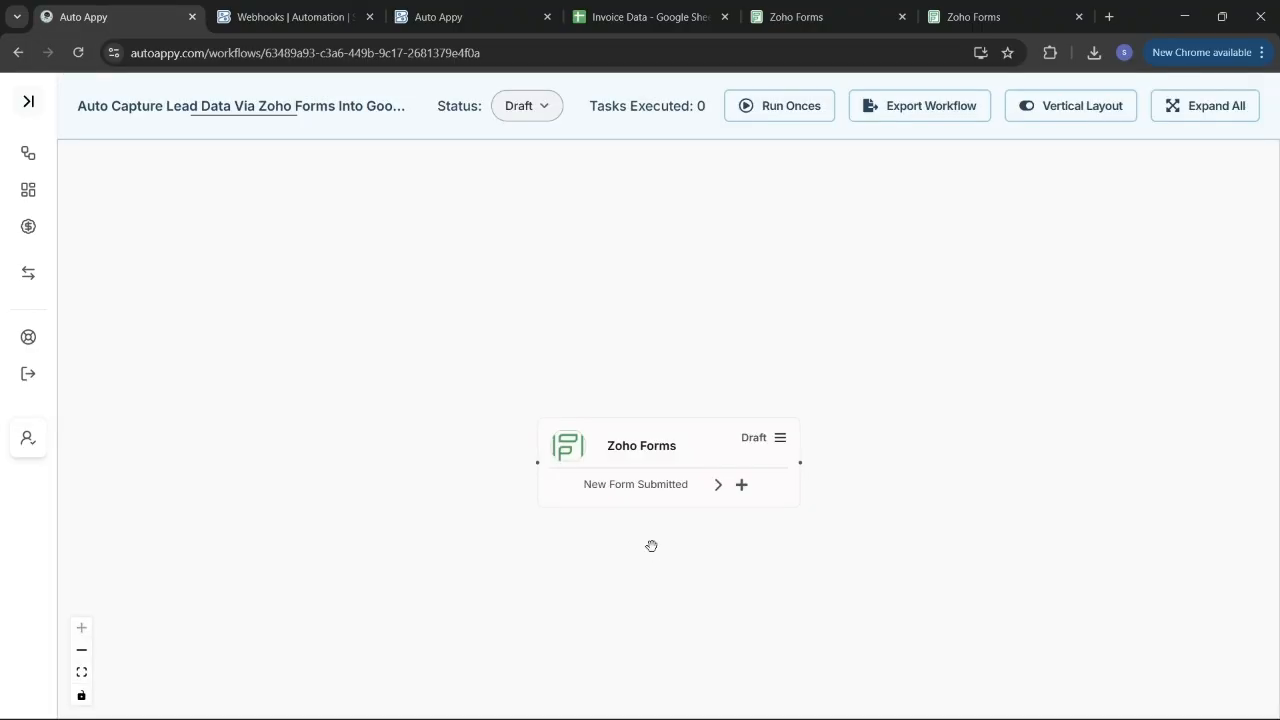
# Reposition the Zoho Forms node and copy its trigger webhook URL from the setup panel.
pyautogui.moveTo(697, 417); pyautogui.dragTo(597, 375)
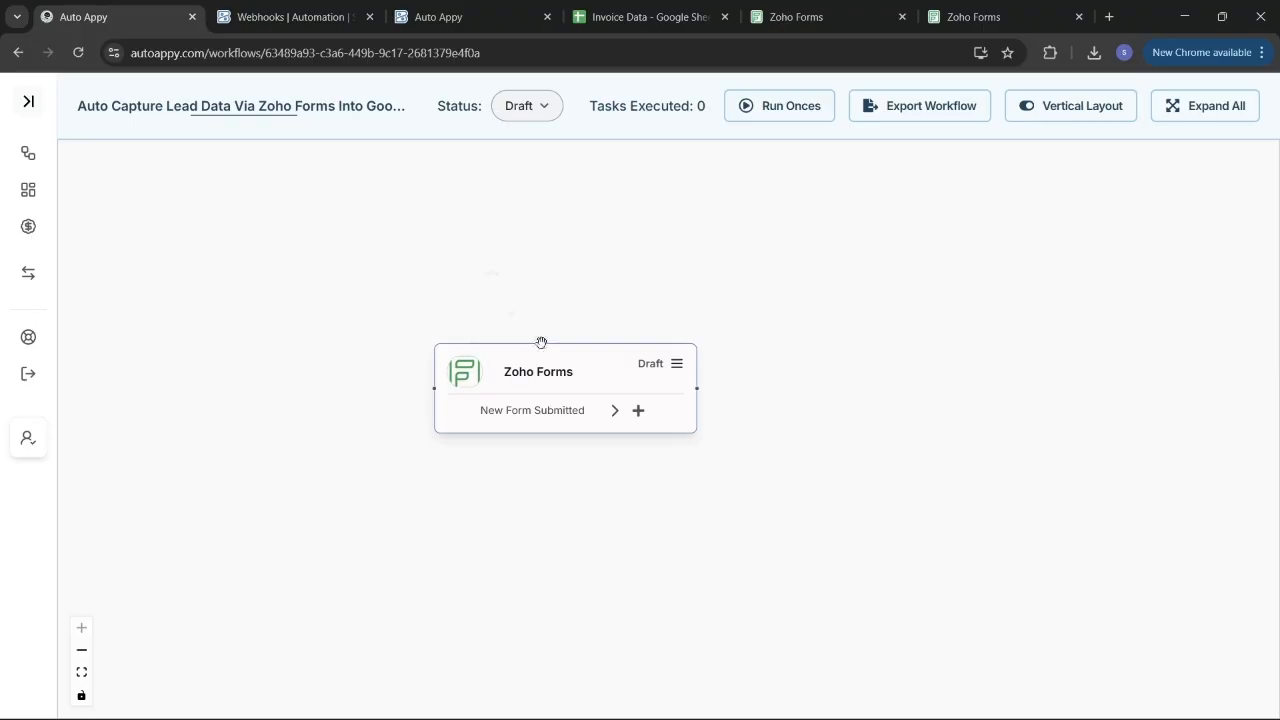
pyautogui.click(677, 365)
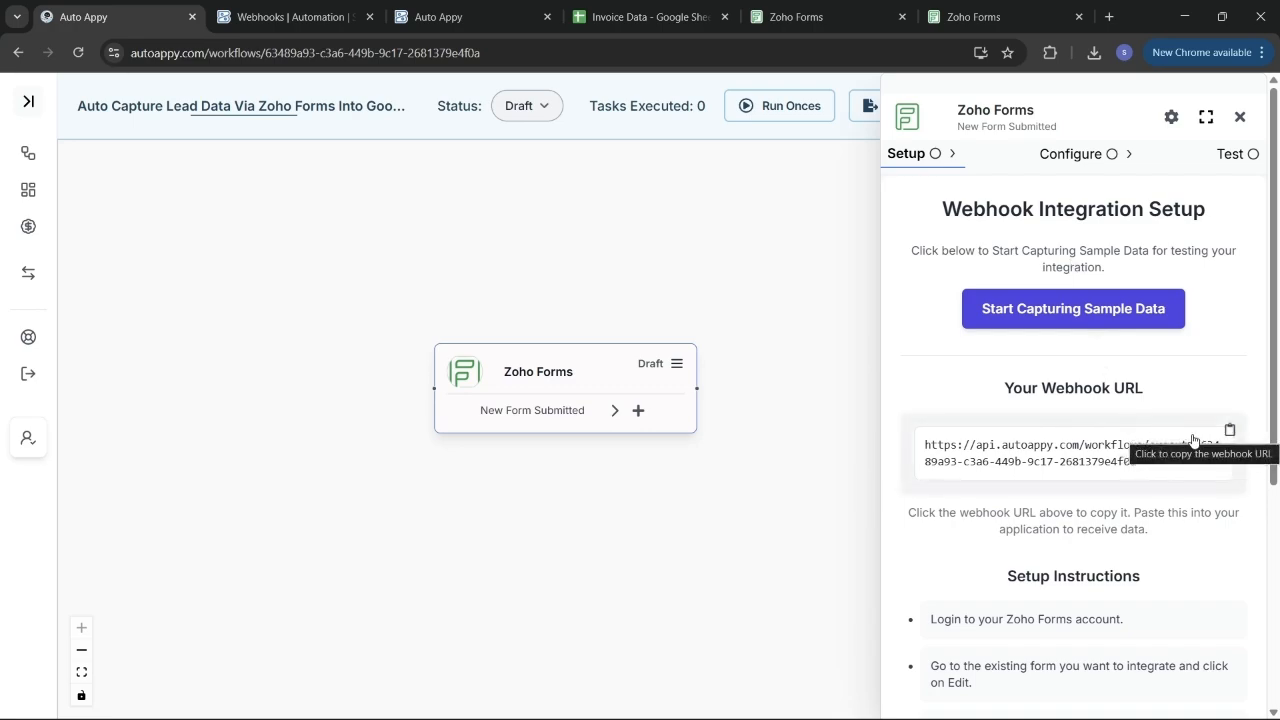
pyautogui.click(1229, 430)
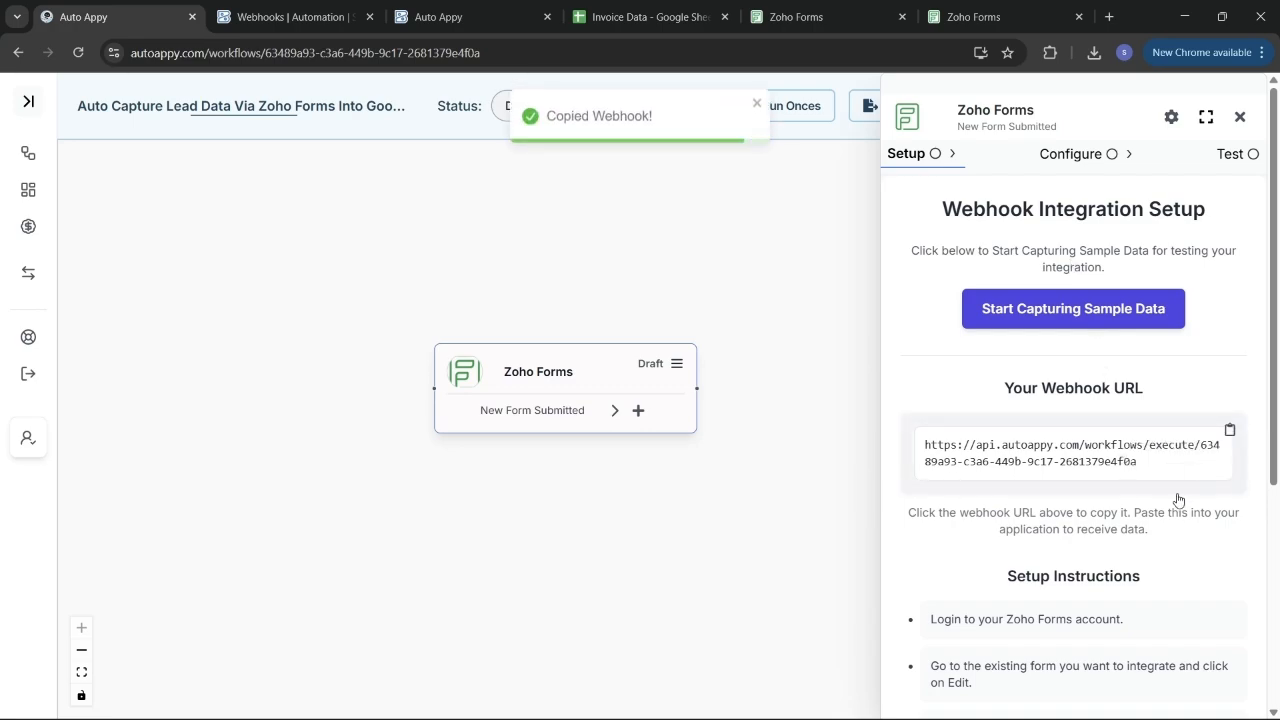
pyautogui.scroll(-3, 1182, 500)
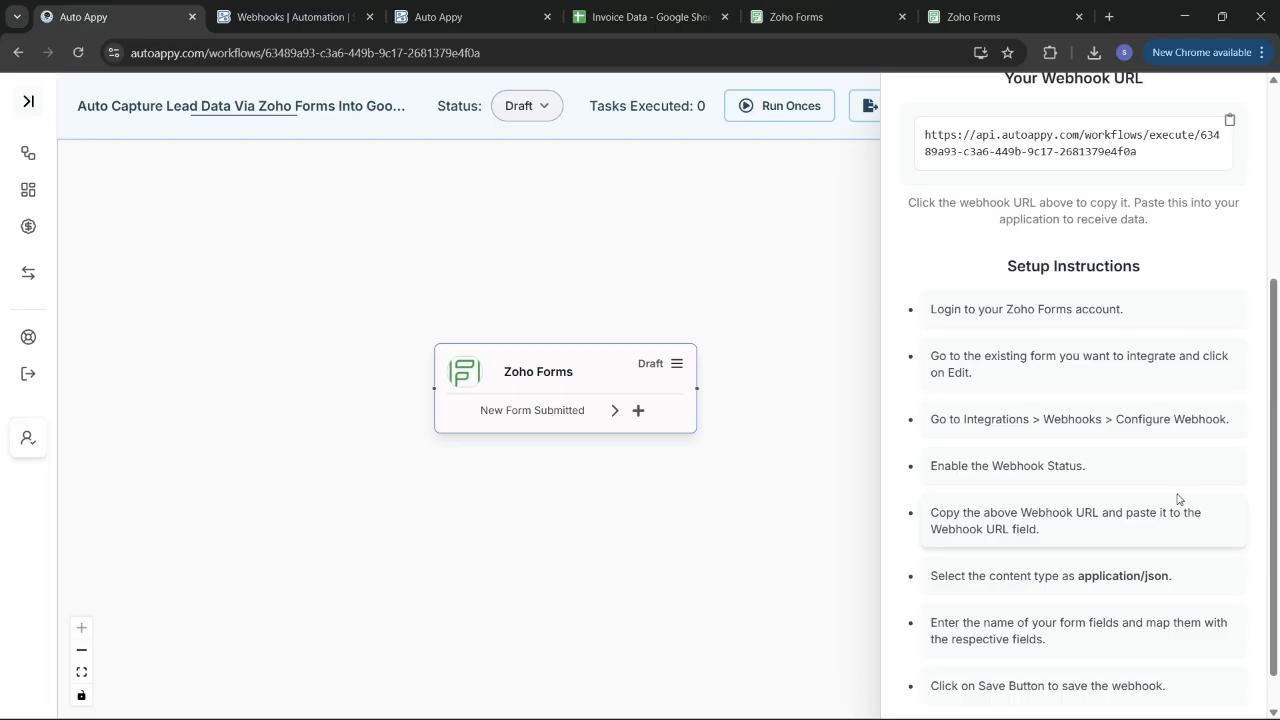
pyautogui.scroll(2, 1178, 499)
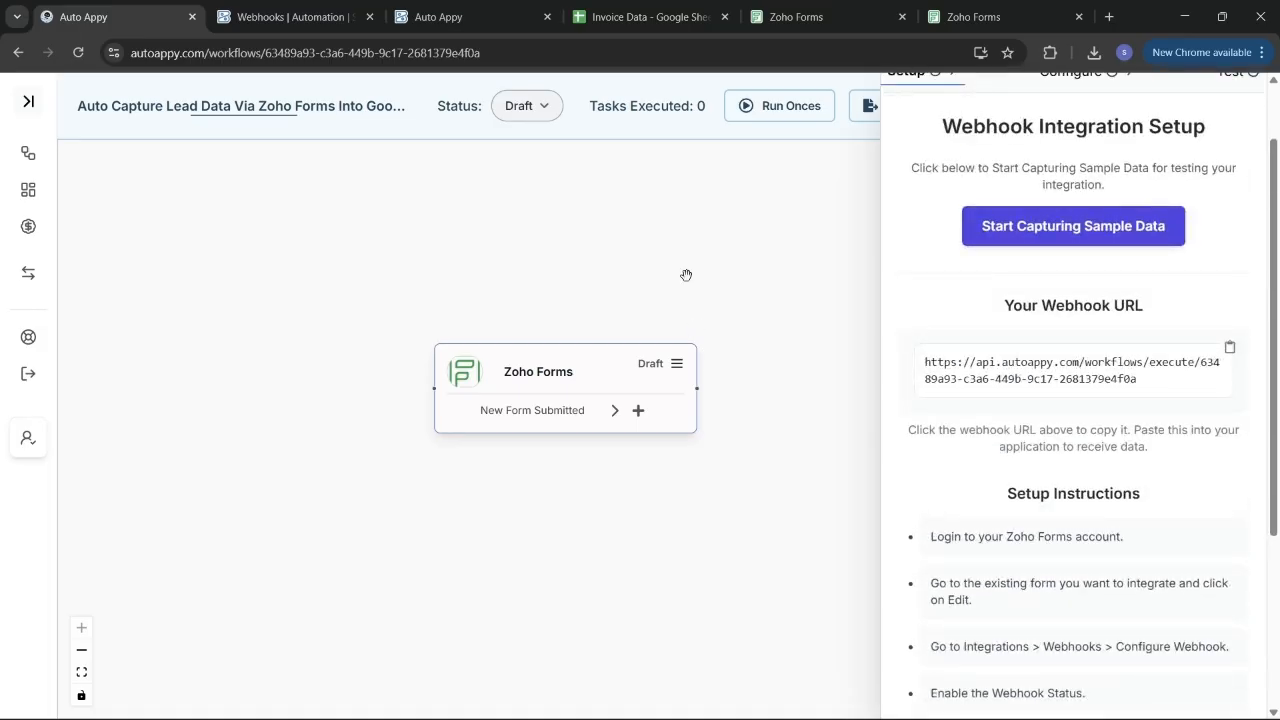
pyautogui.click(840, 17)
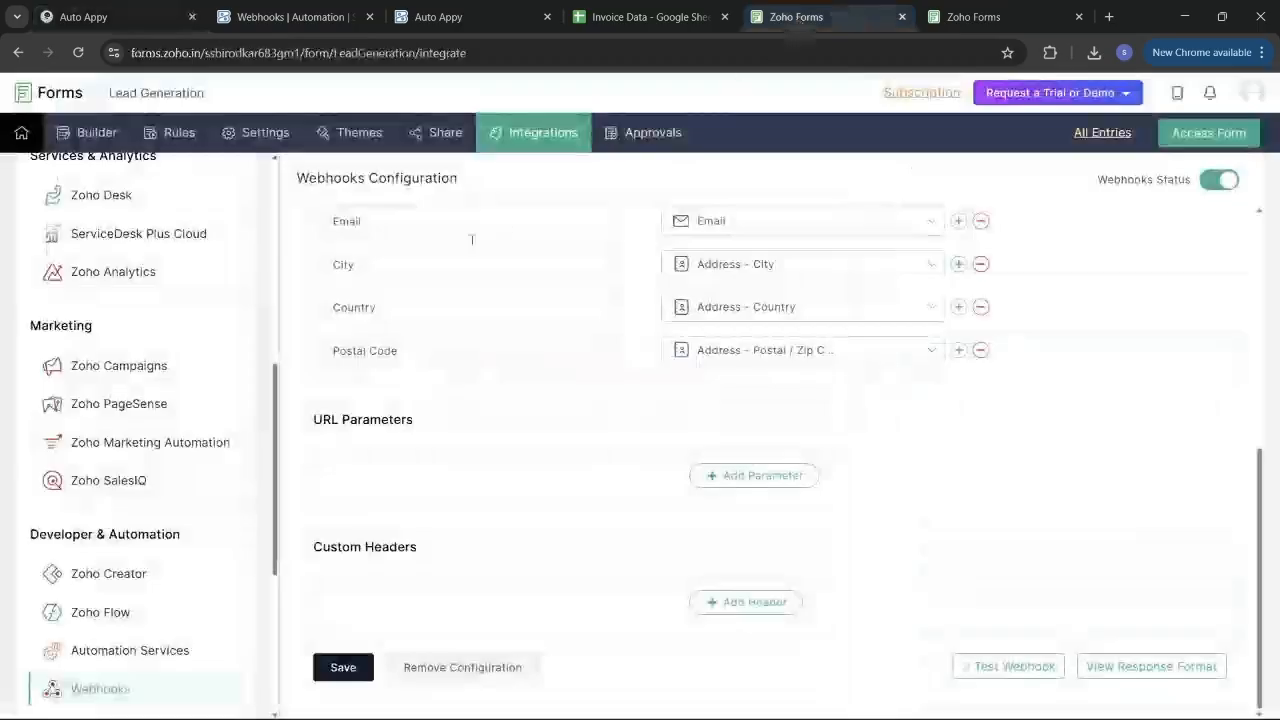
# Open the Lead Generation form in the builder to view its Name, Phone, Email and Address fields.
pyautogui.scroll(5, 543, 306)
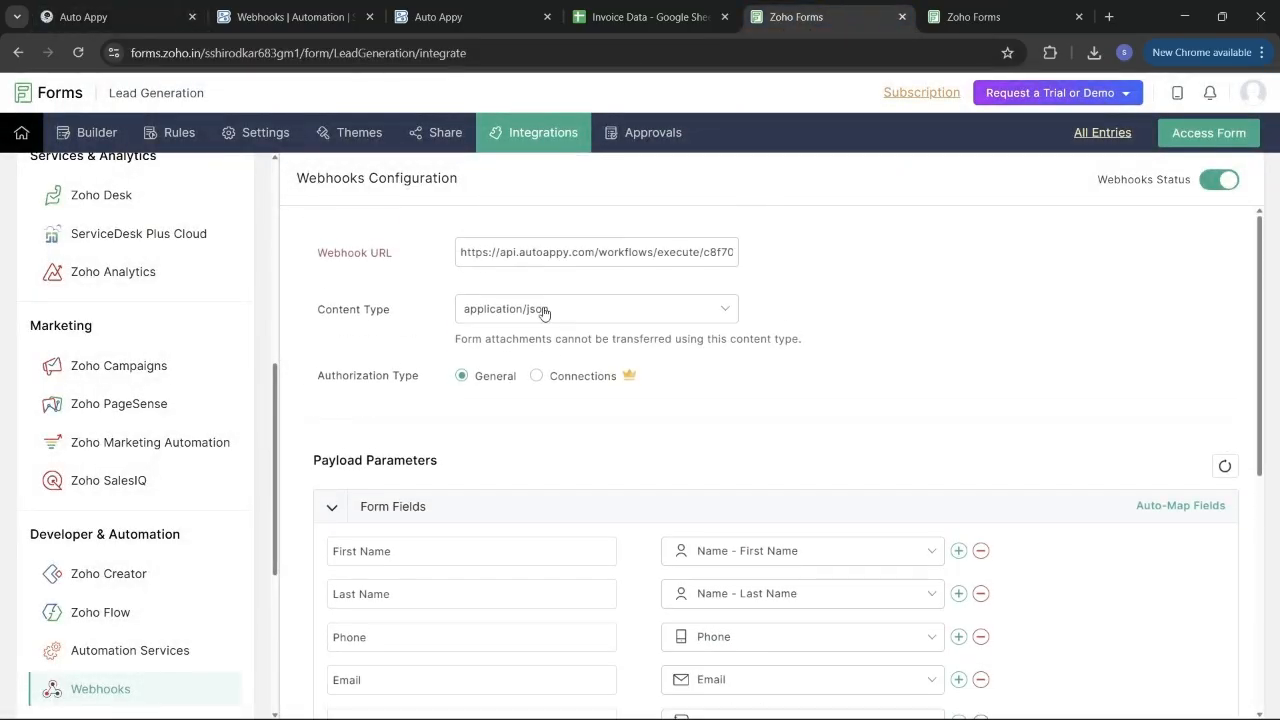
pyautogui.click(1010, 8)
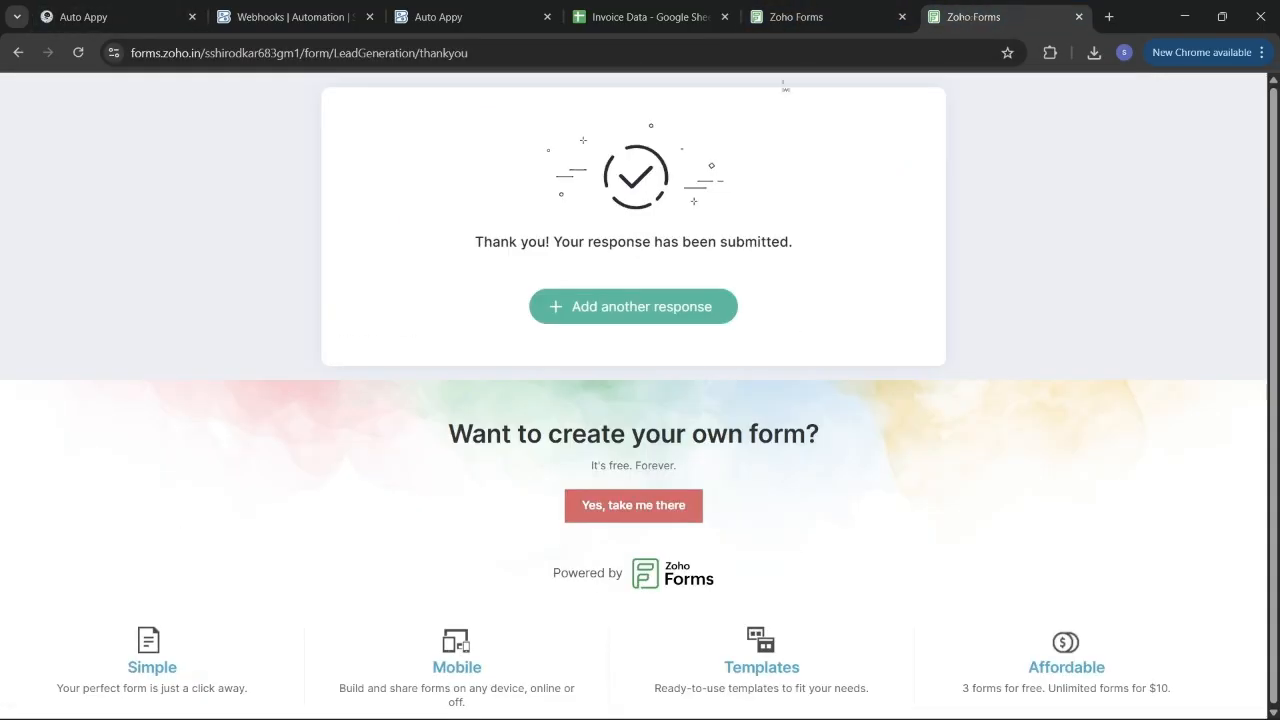
pyautogui.click(812, 10)
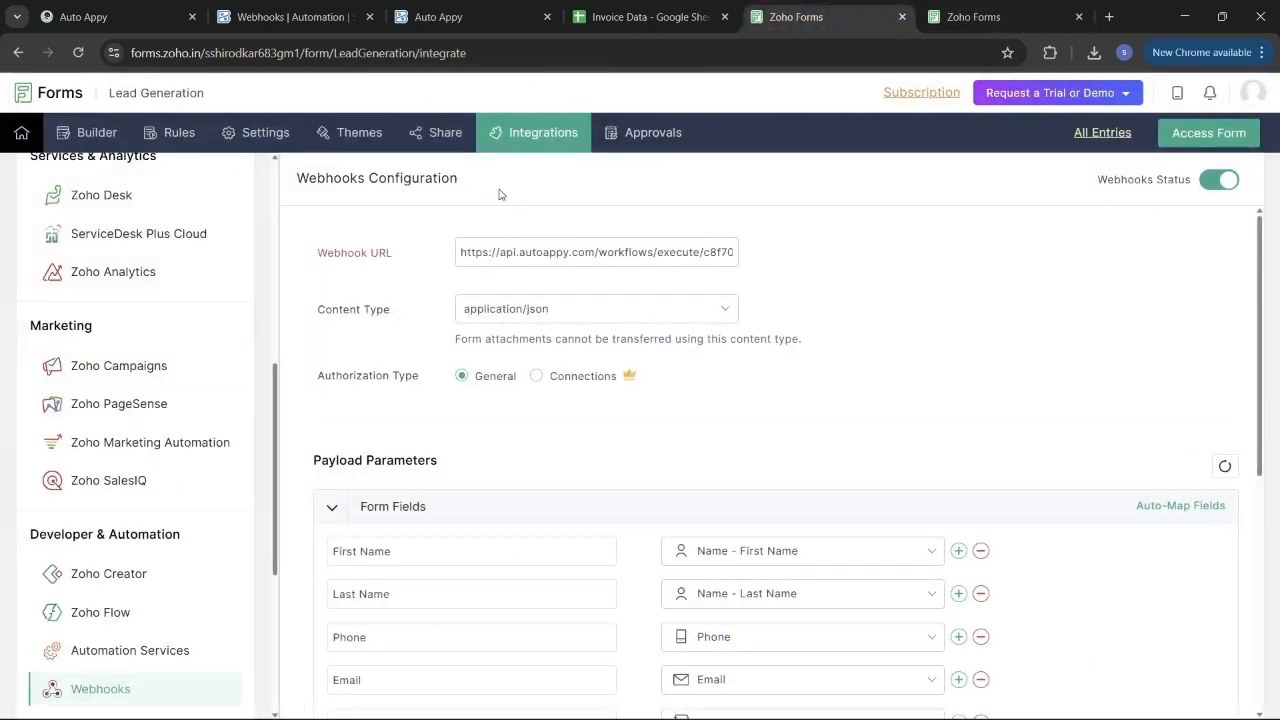
pyautogui.click(97, 133)
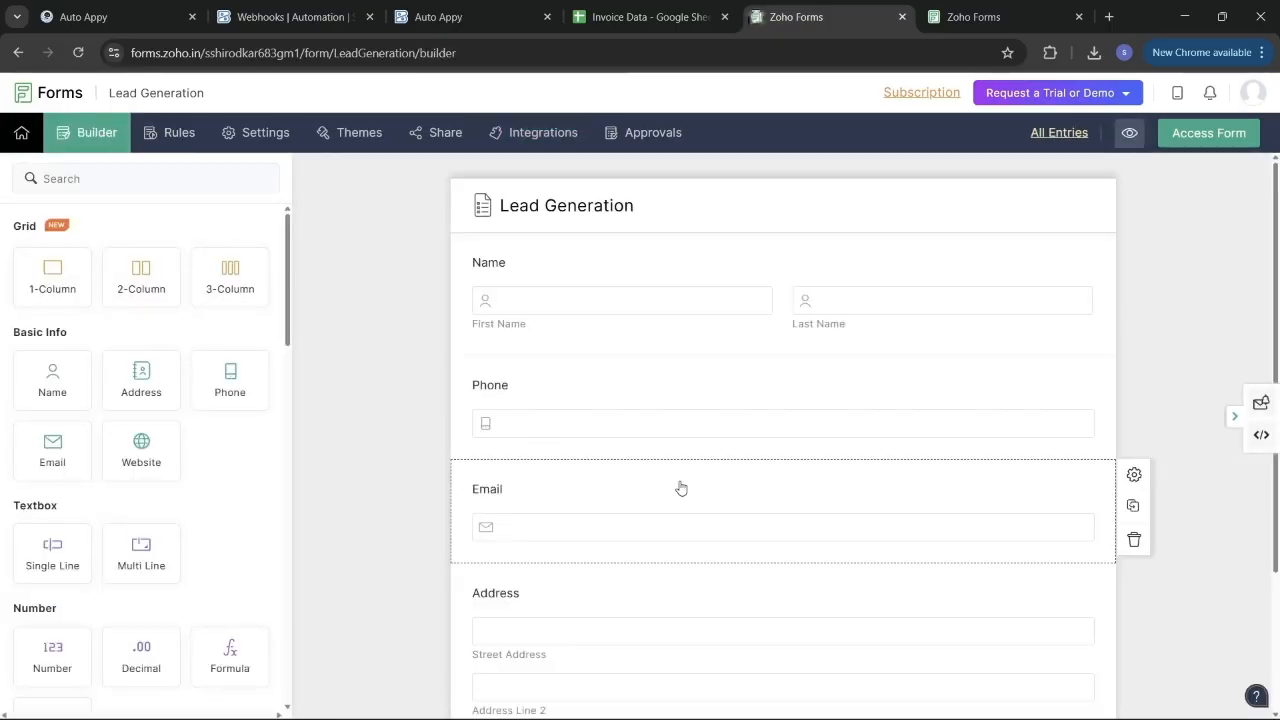
pyautogui.scroll(-1, 680, 488)
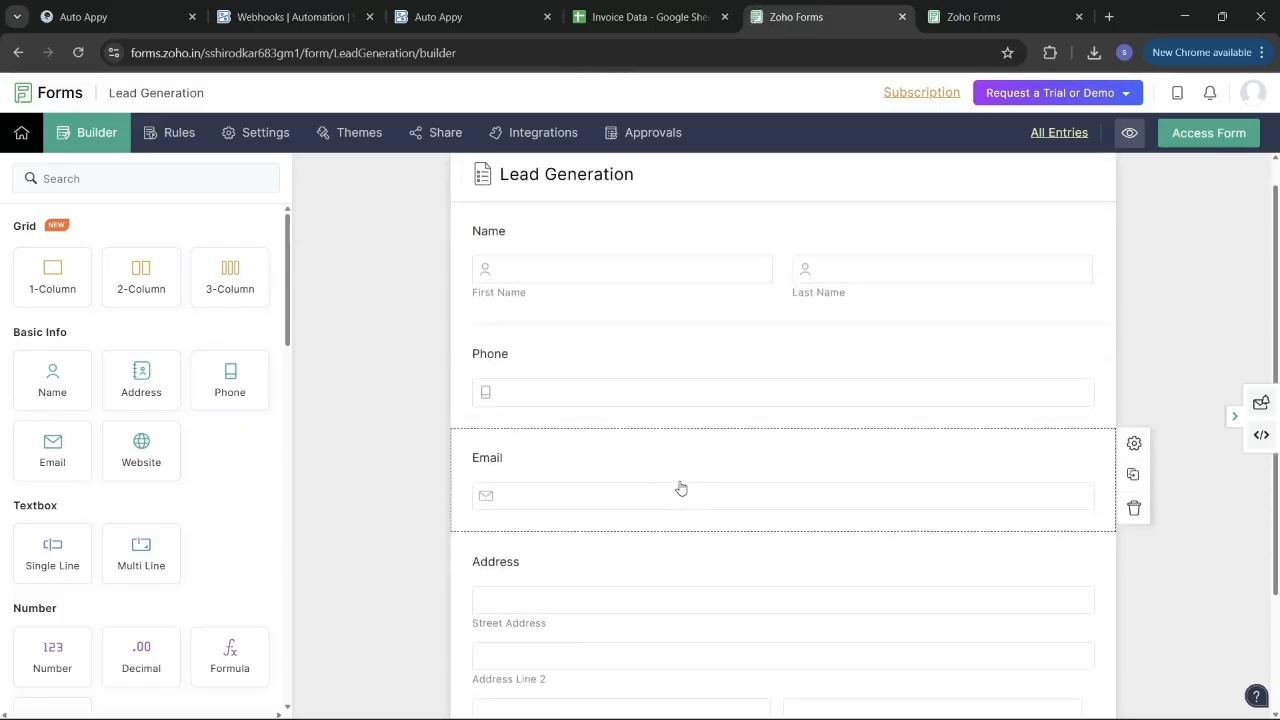
# Scroll through the Lead Generation form's fields, then go to its Integrations page.
pyautogui.scroll(-2, 680, 488)
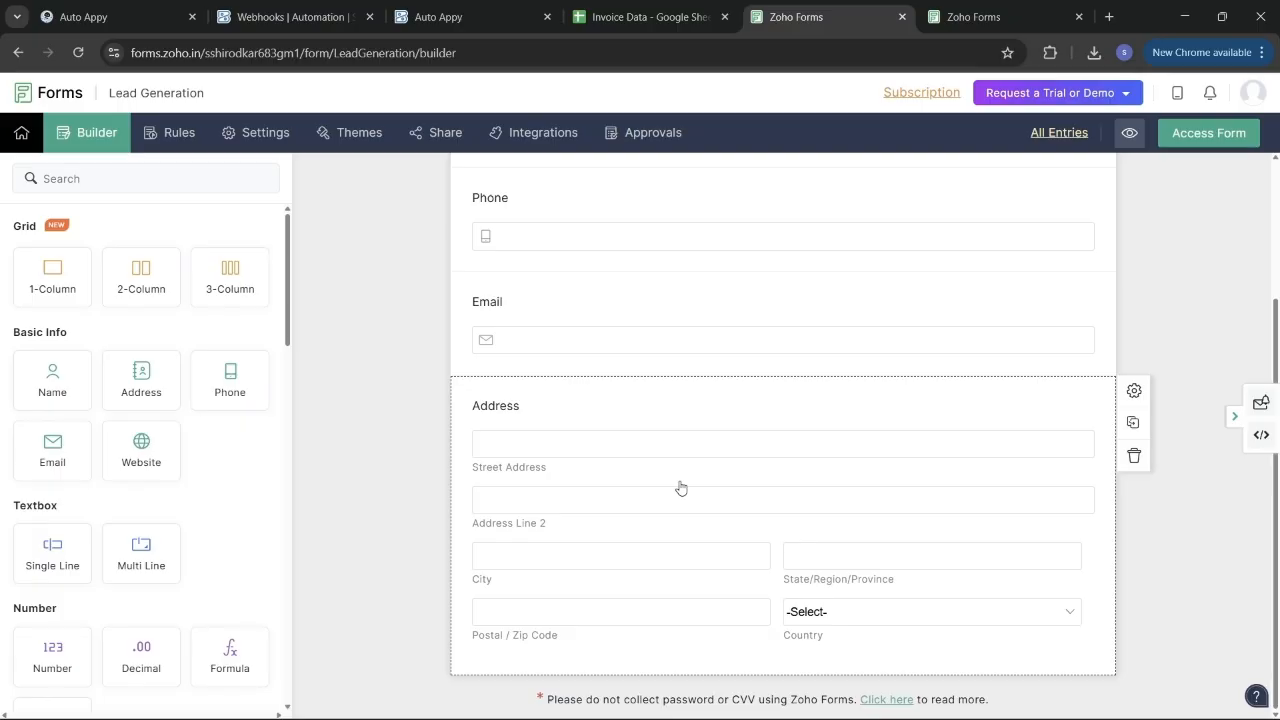
pyautogui.scroll(3, 680, 488)
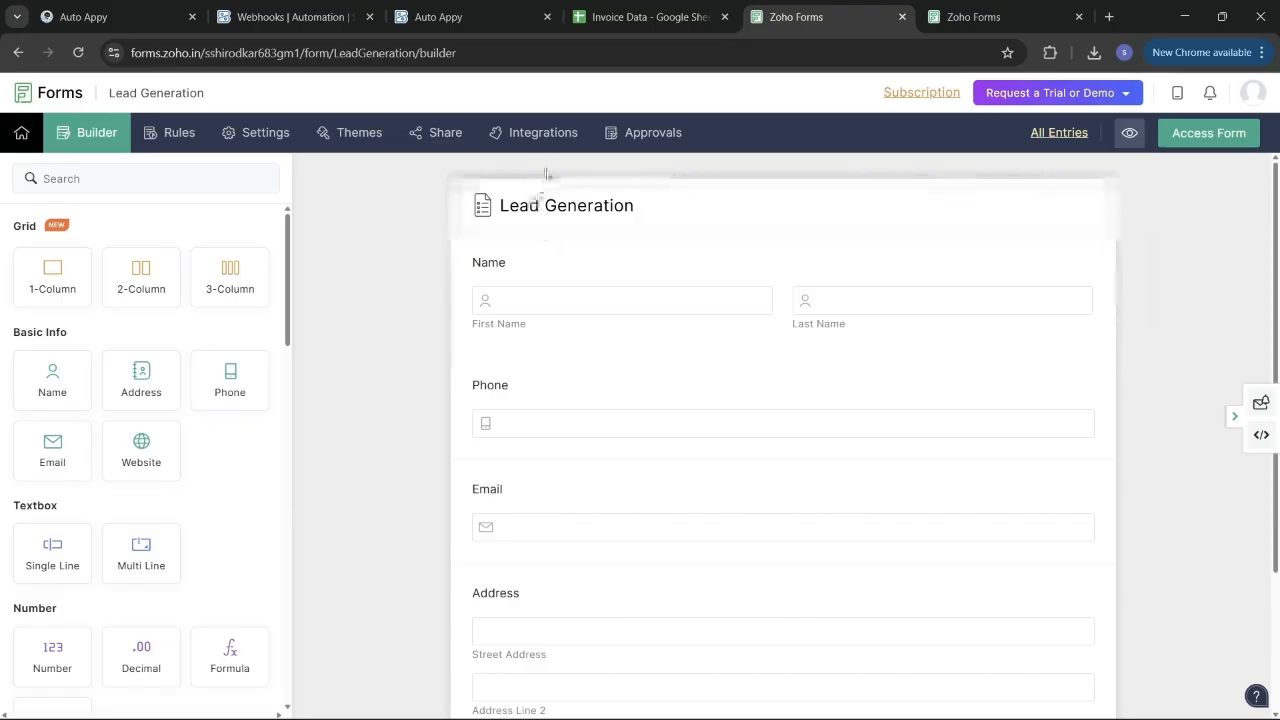
pyautogui.click(541, 133)
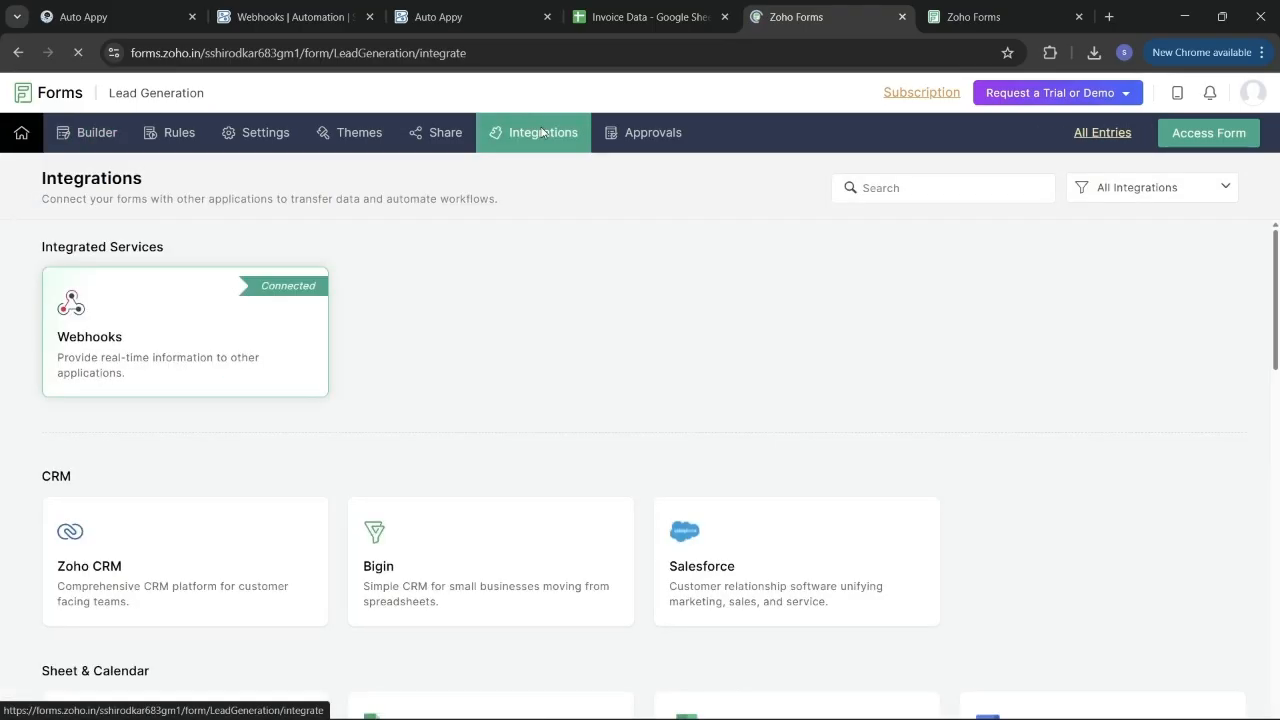
# In the Webhooks integration, replace the old Webhook URL with the copied Auto Appy trigger URL.
pyautogui.click(239, 336)
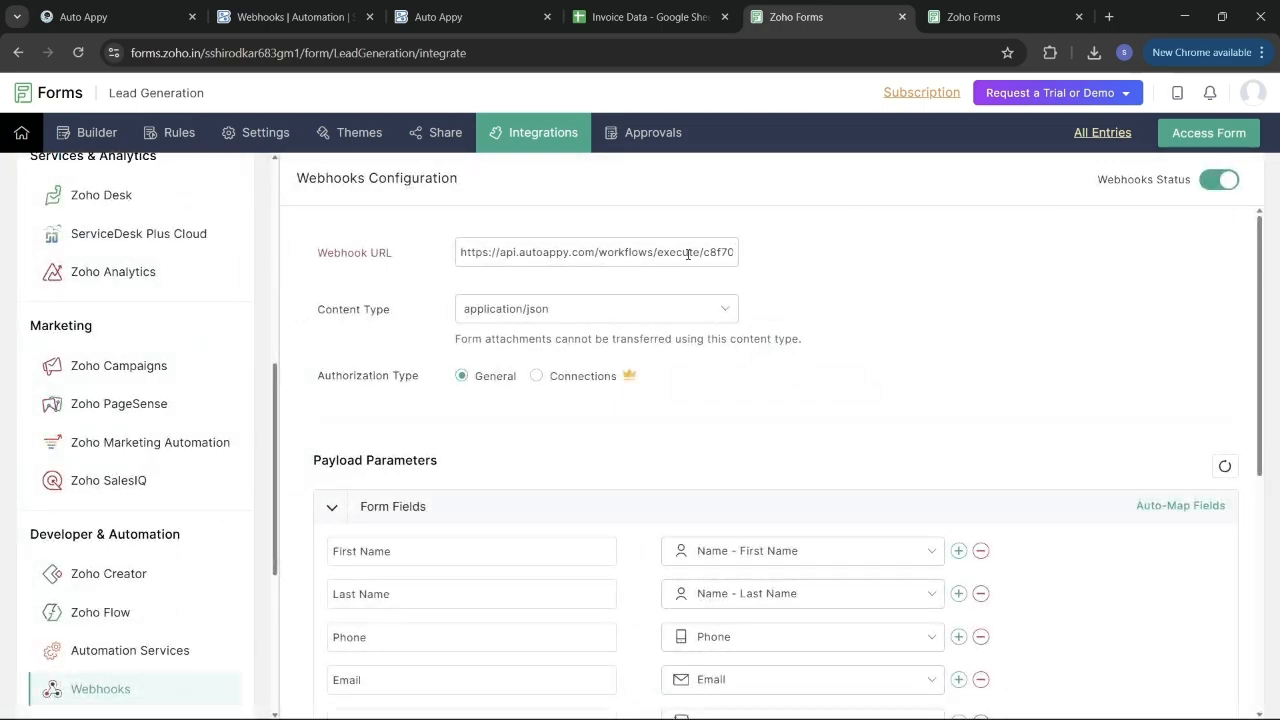
pyautogui.click(688, 253)
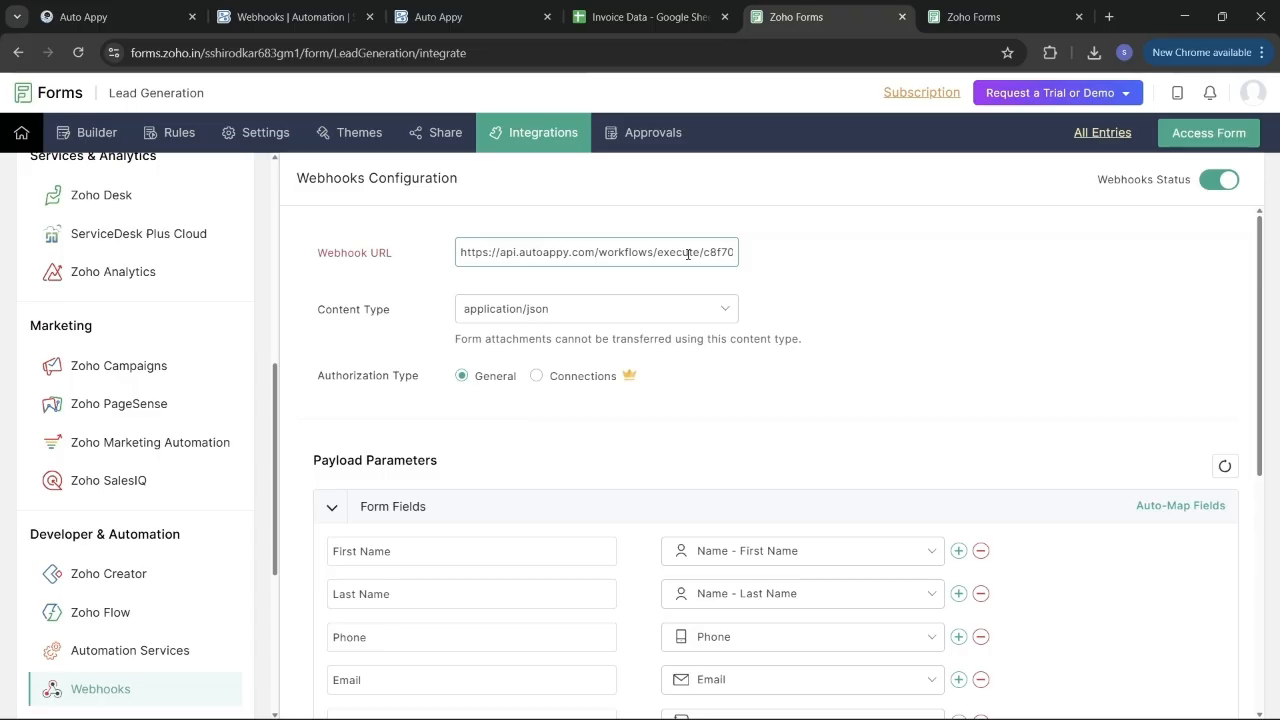
pyautogui.hotkey('ctrl', 'a')
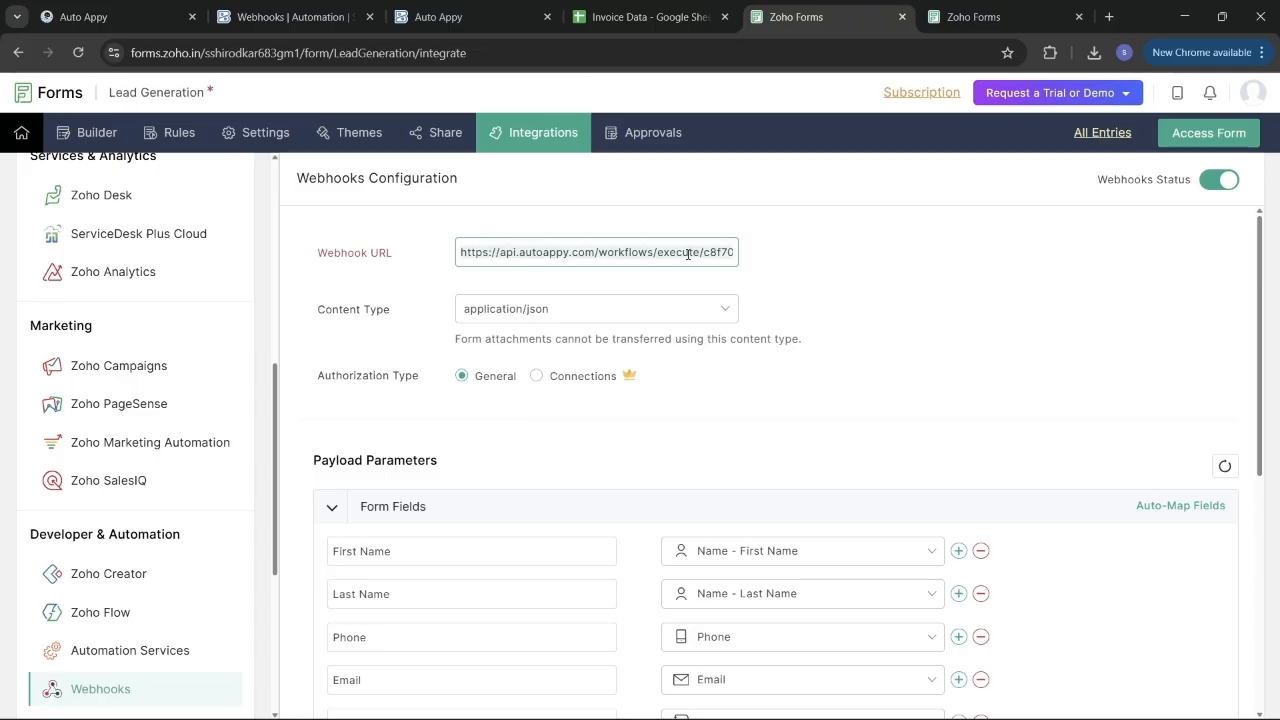
pyautogui.press('BackSpace')
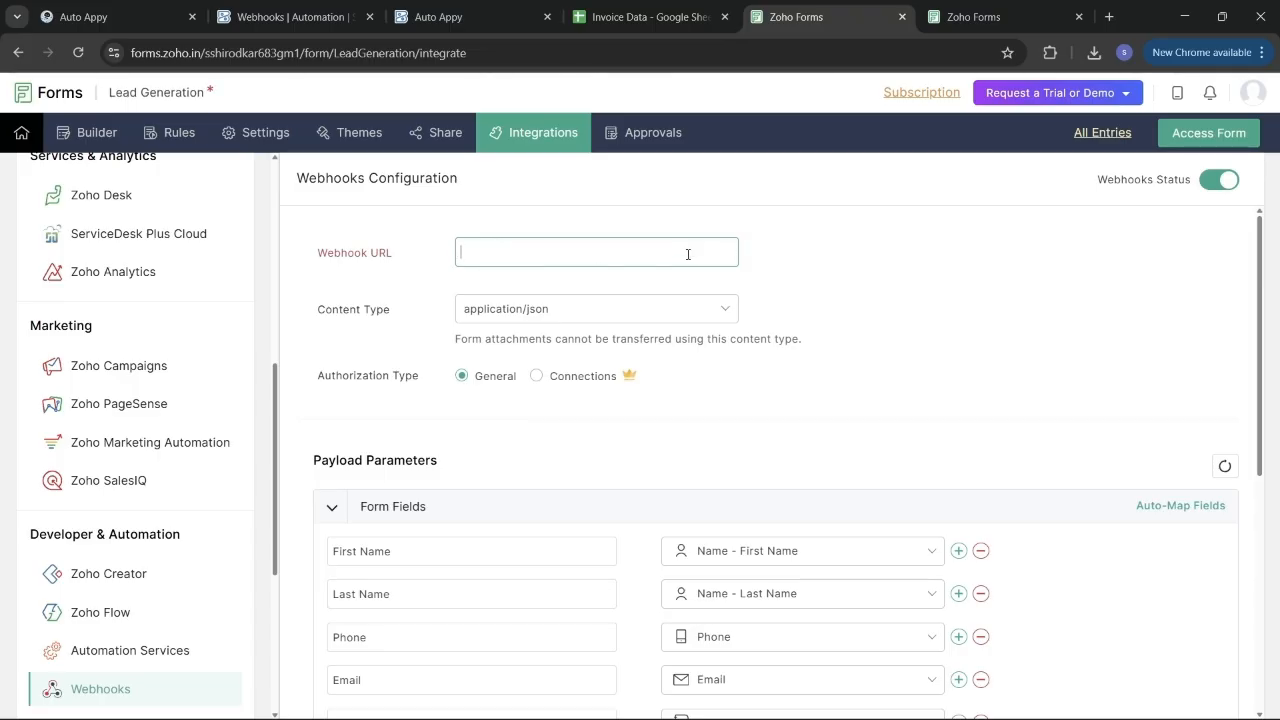
pyautogui.press('alt')
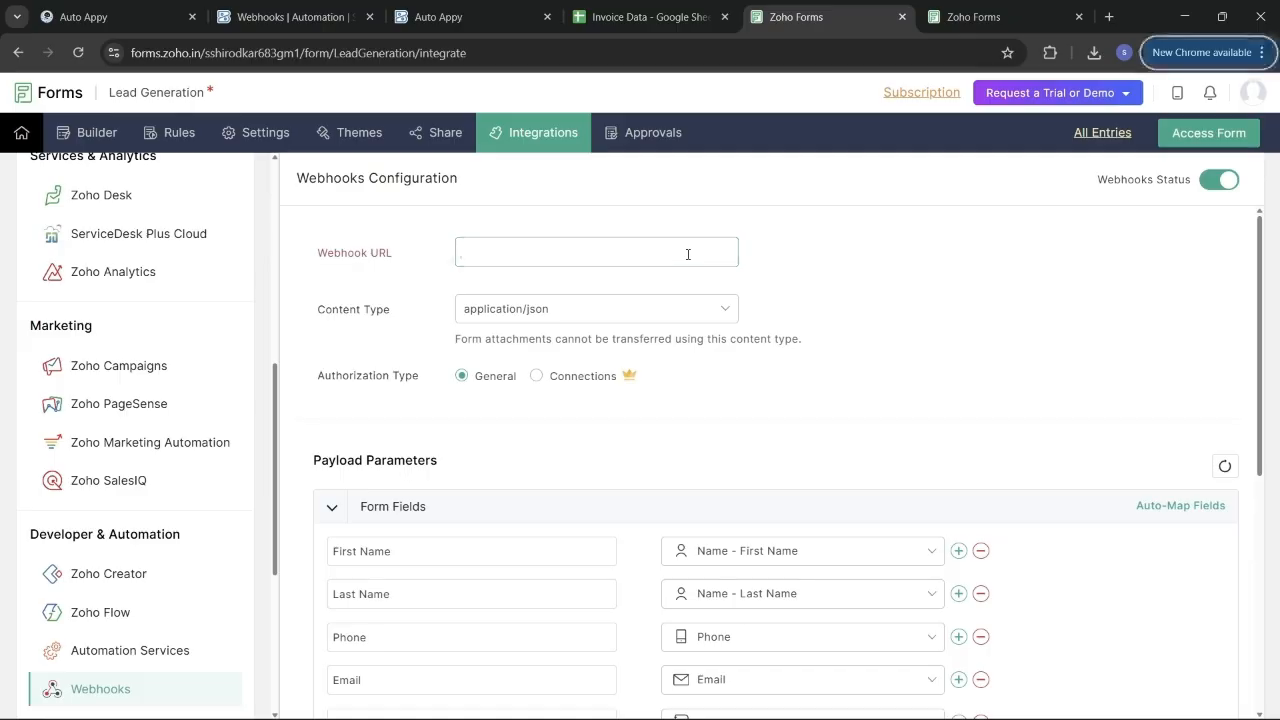
pyautogui.click(530, 252)
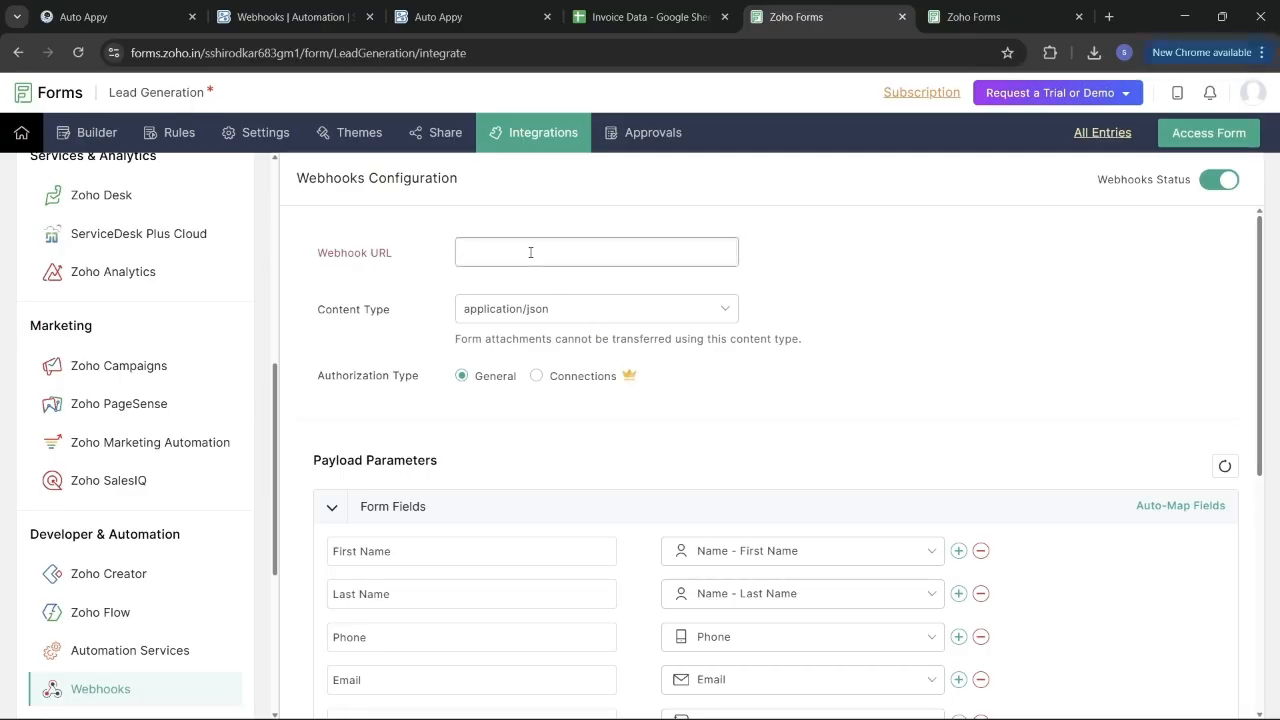
pyautogui.hotkey('ctrl', 'v')
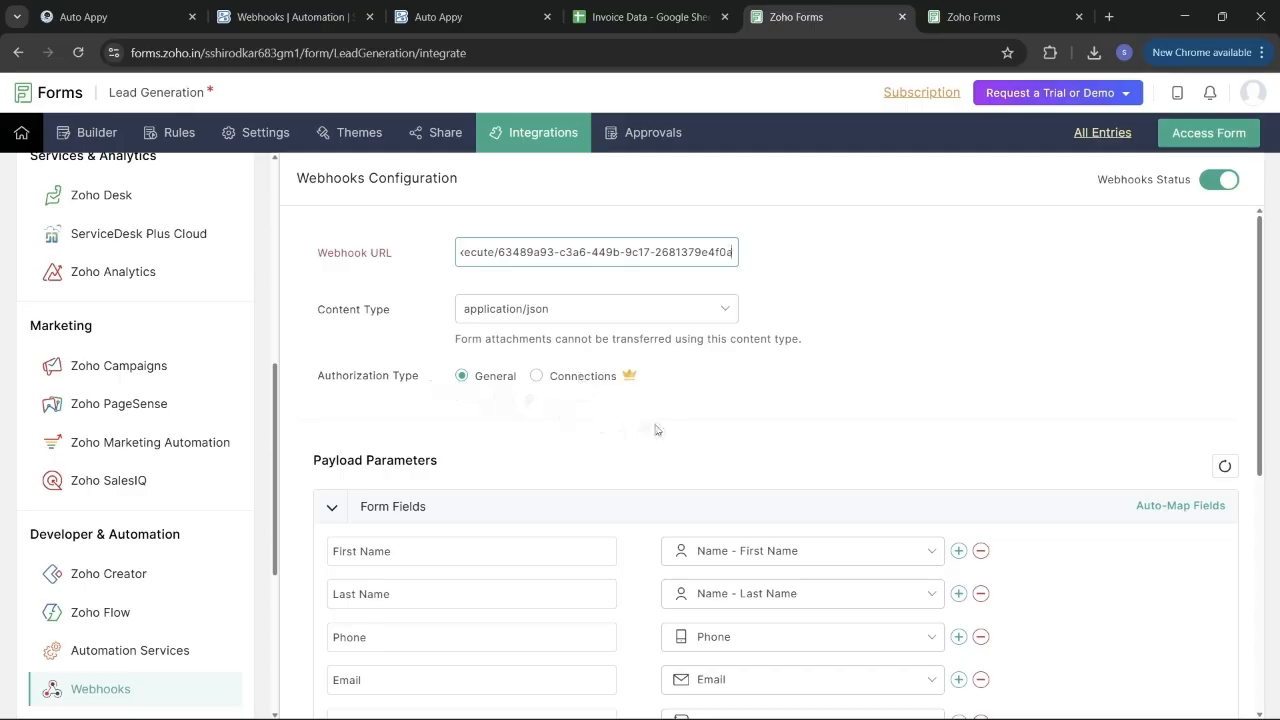
pyautogui.scroll(-3, 656, 430)
# Save the Lead Generation webhook configuration and return to the Auto Appy workflow.
pyautogui.scroll(2, 656, 430)
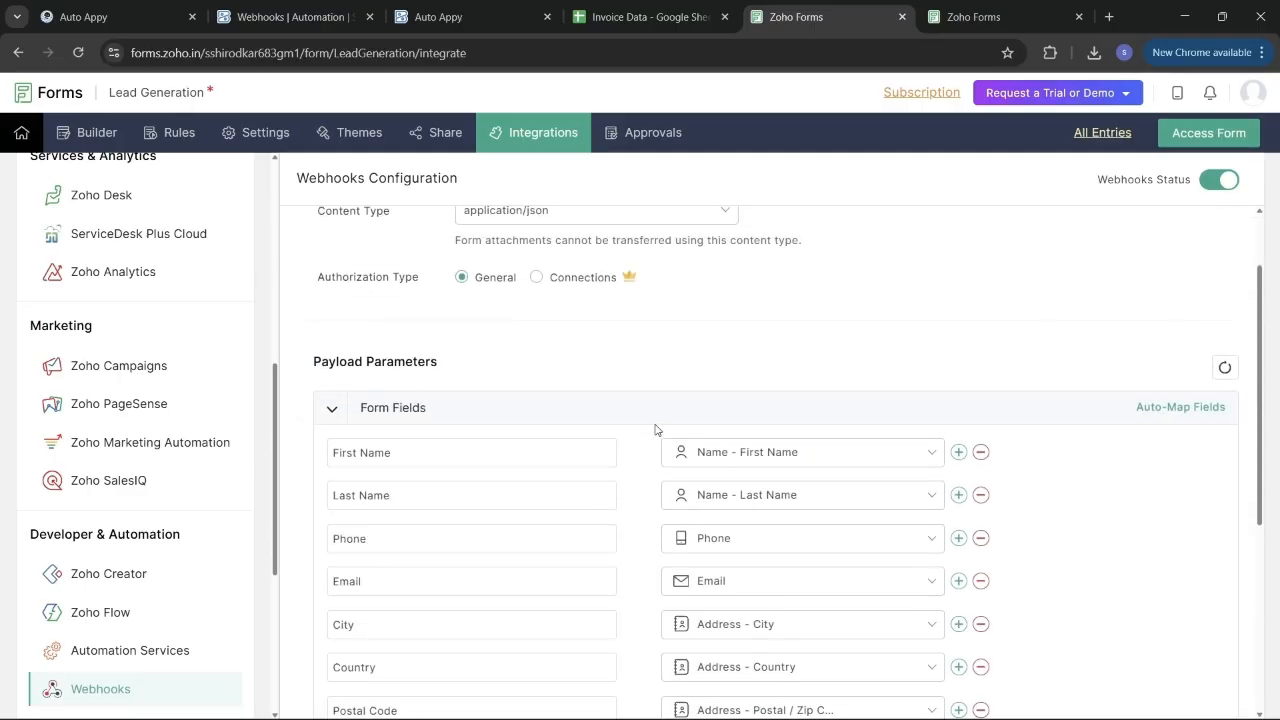
pyautogui.scroll(-1, 655, 429)
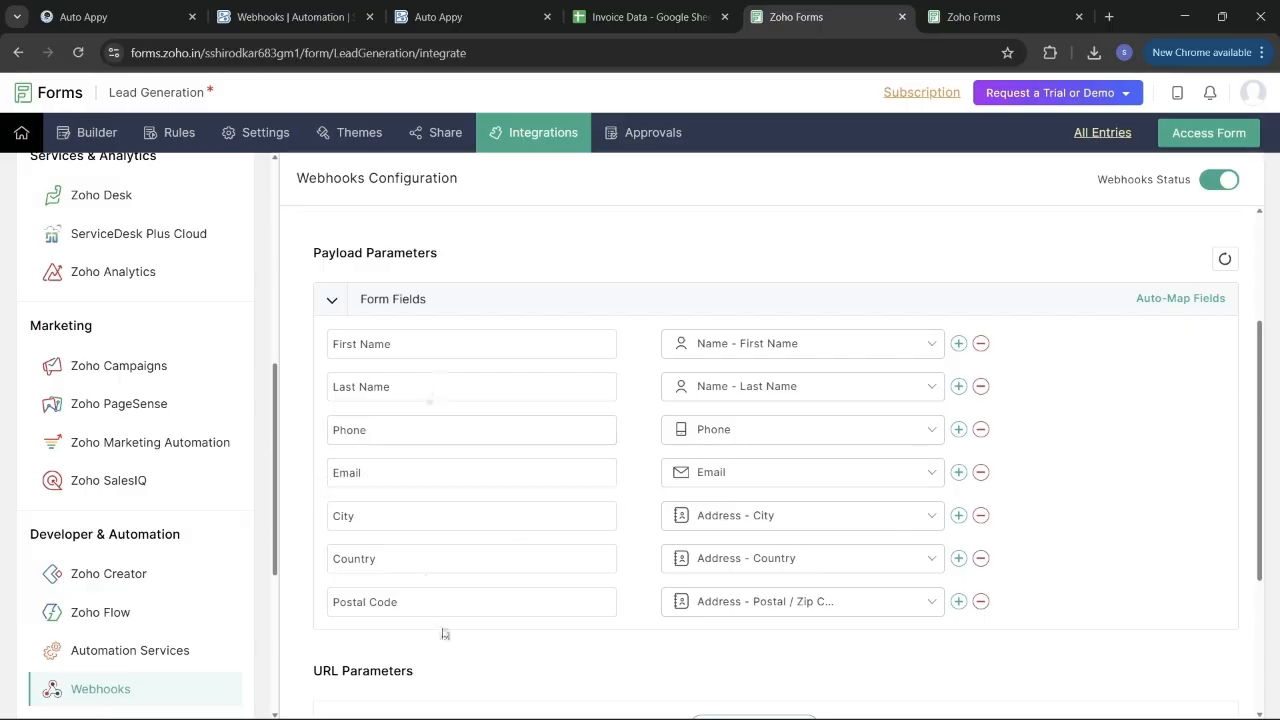
pyautogui.scroll(-1, 572, 605)
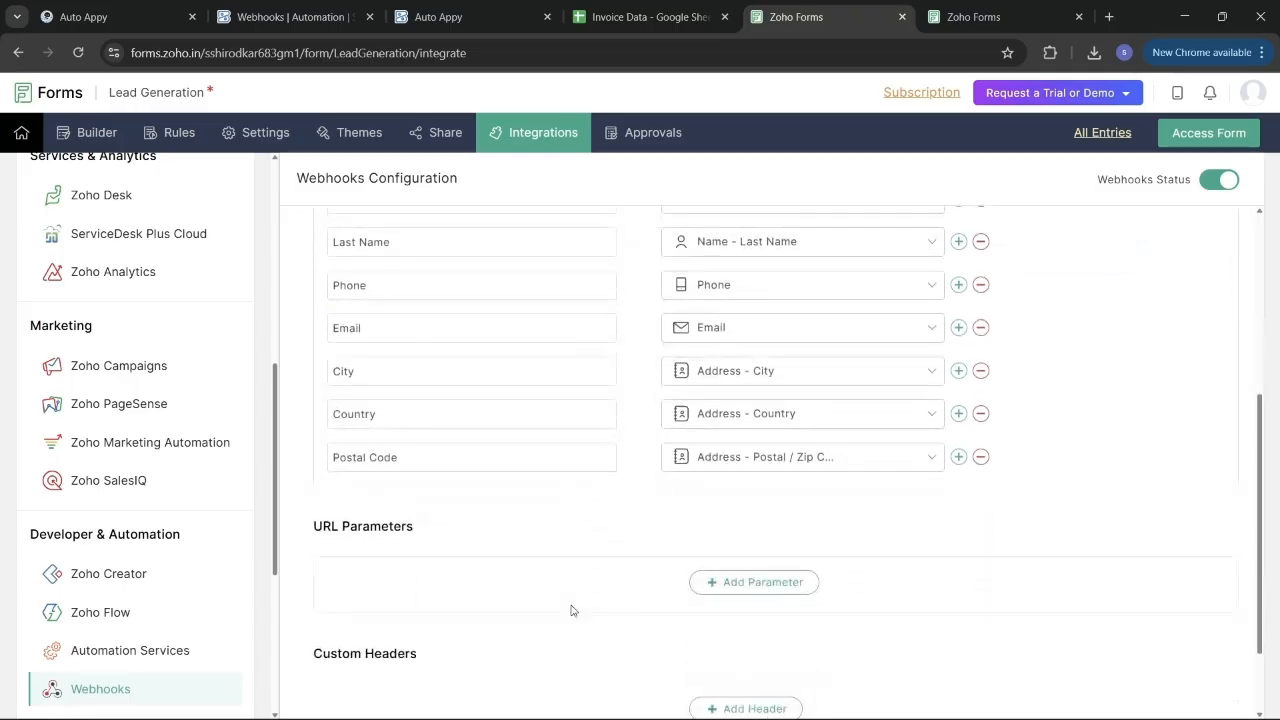
pyautogui.scroll(-1, 571, 610)
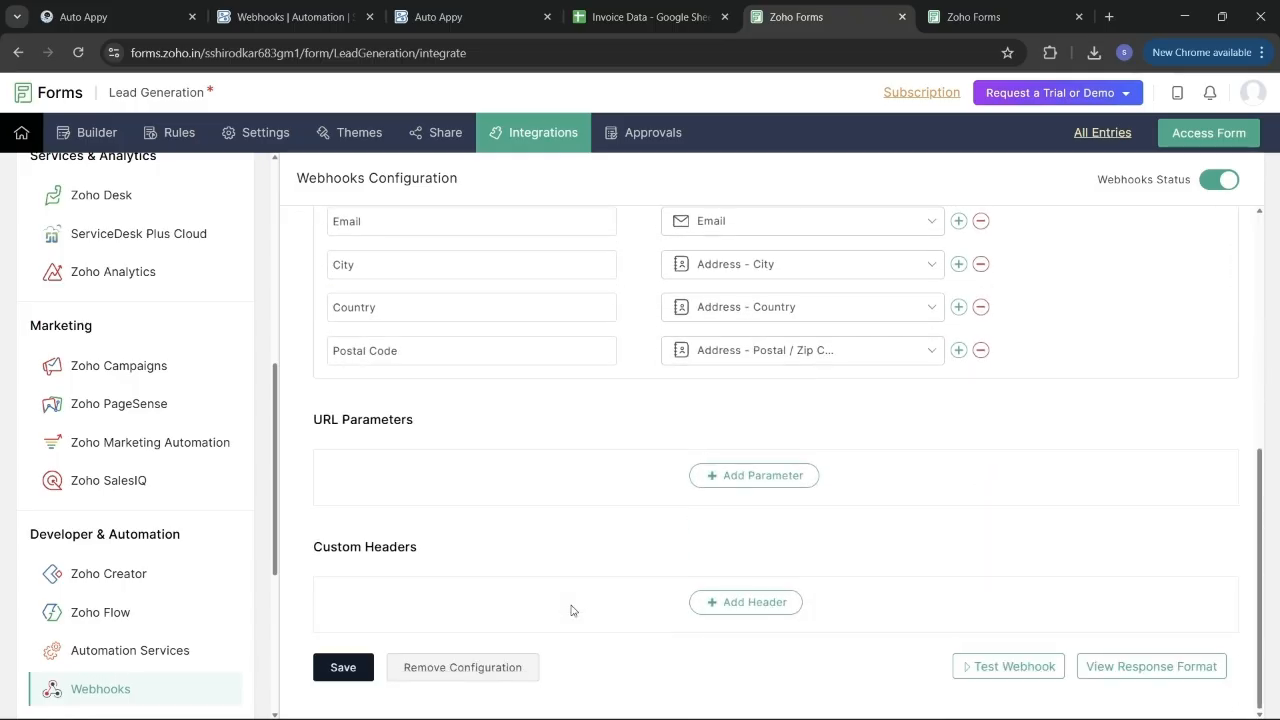
pyautogui.click(355, 667)
pyautogui.scroll(5, 649, 483)
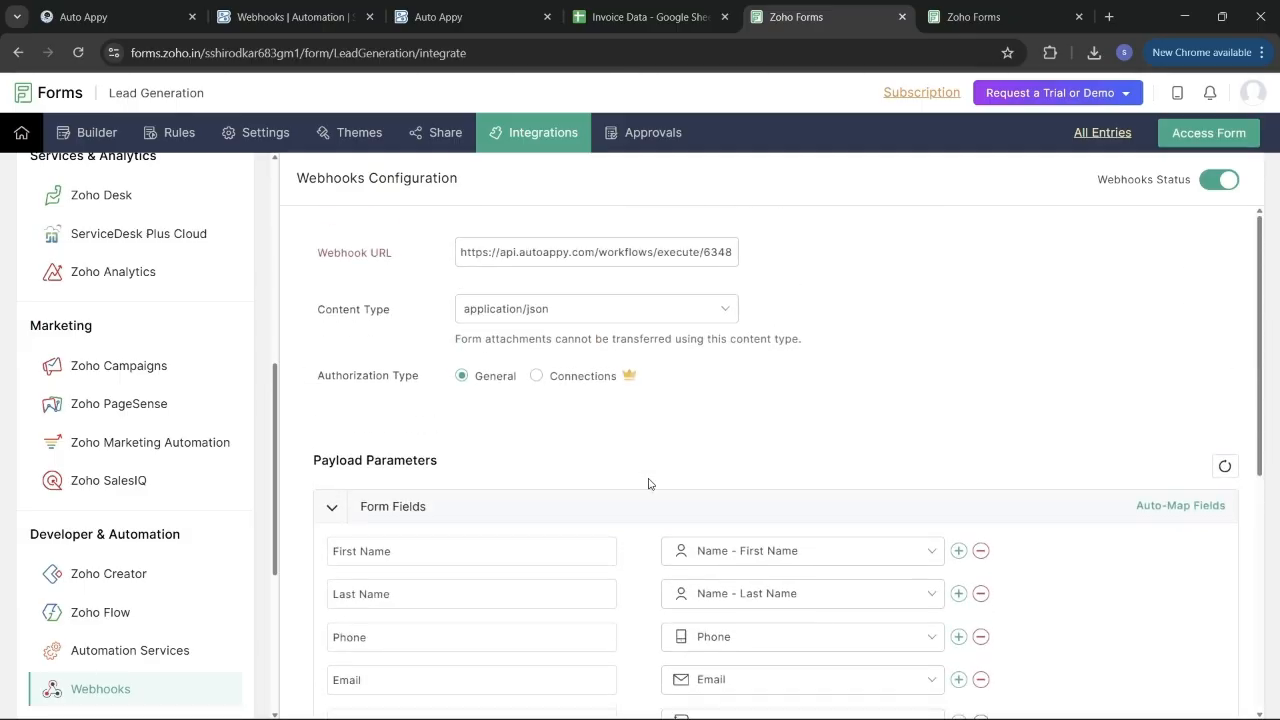
pyautogui.scroll(-5, 649, 481)
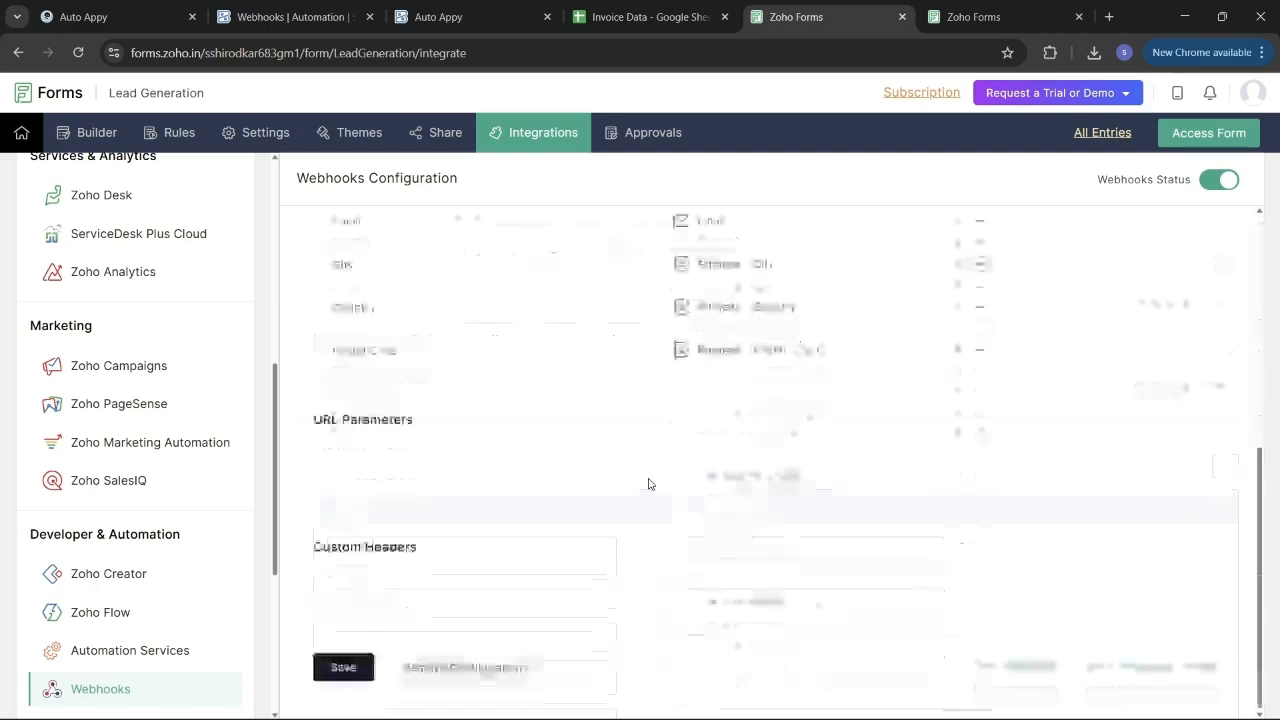
pyautogui.click(338, 670)
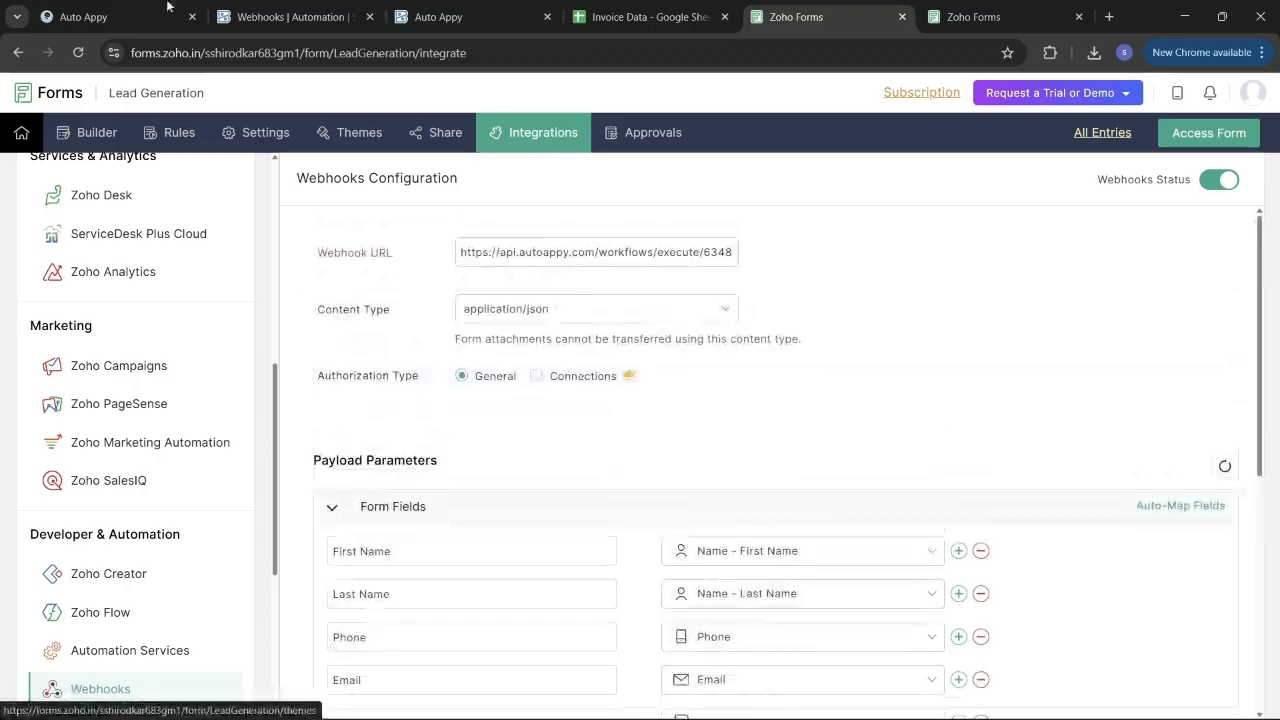
pyautogui.click(135, 6)
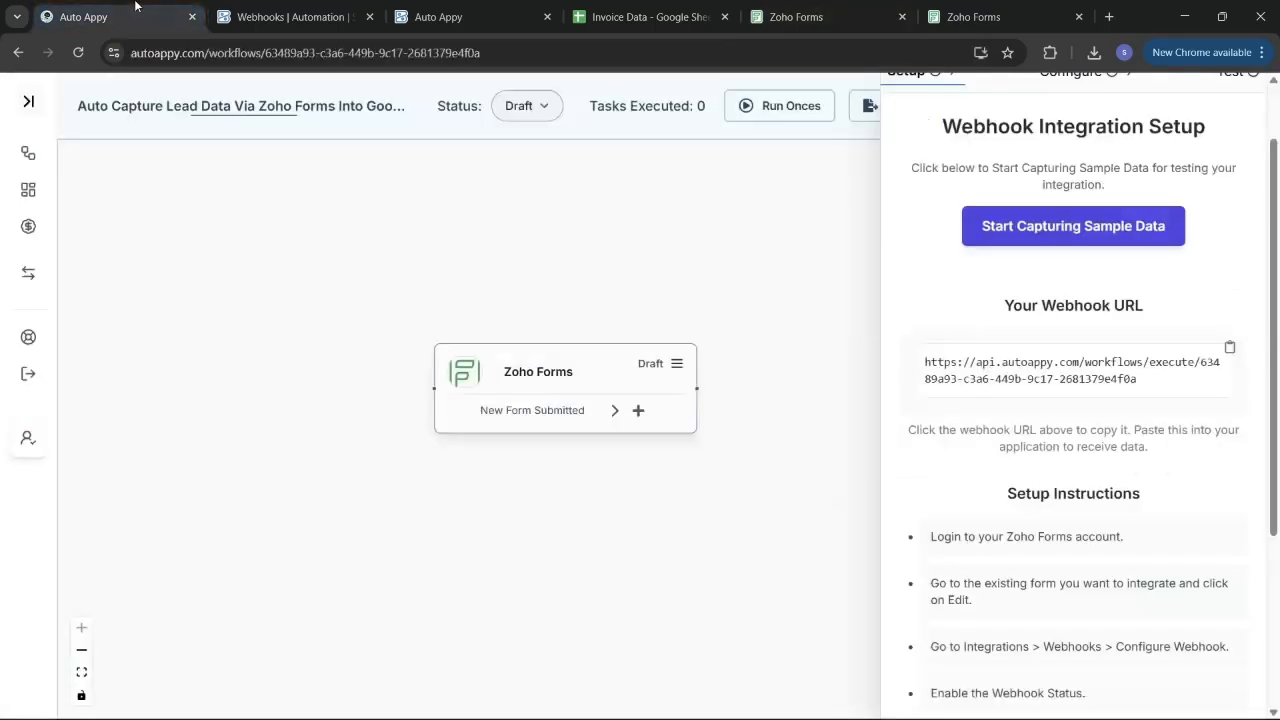
# Start capturing sample data for the Zoho Forms trigger in Auto Appy.
pyautogui.click(1060, 228)
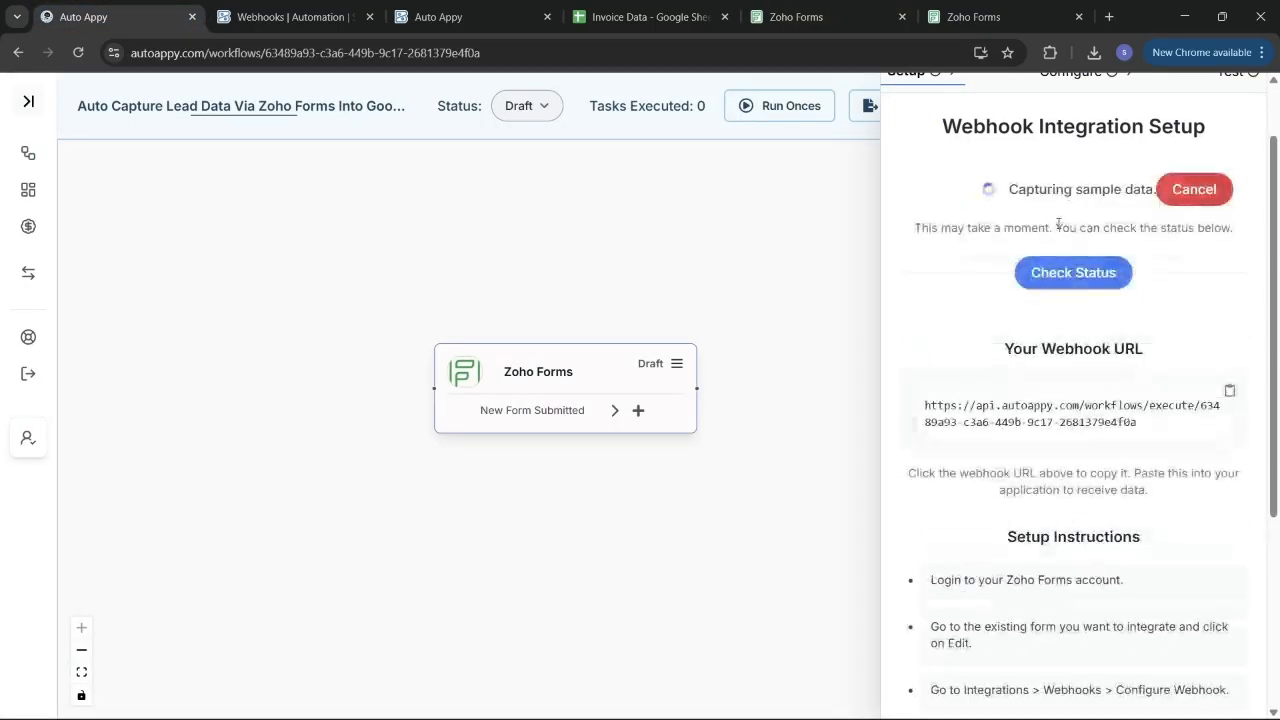
pyautogui.click(973, 14)
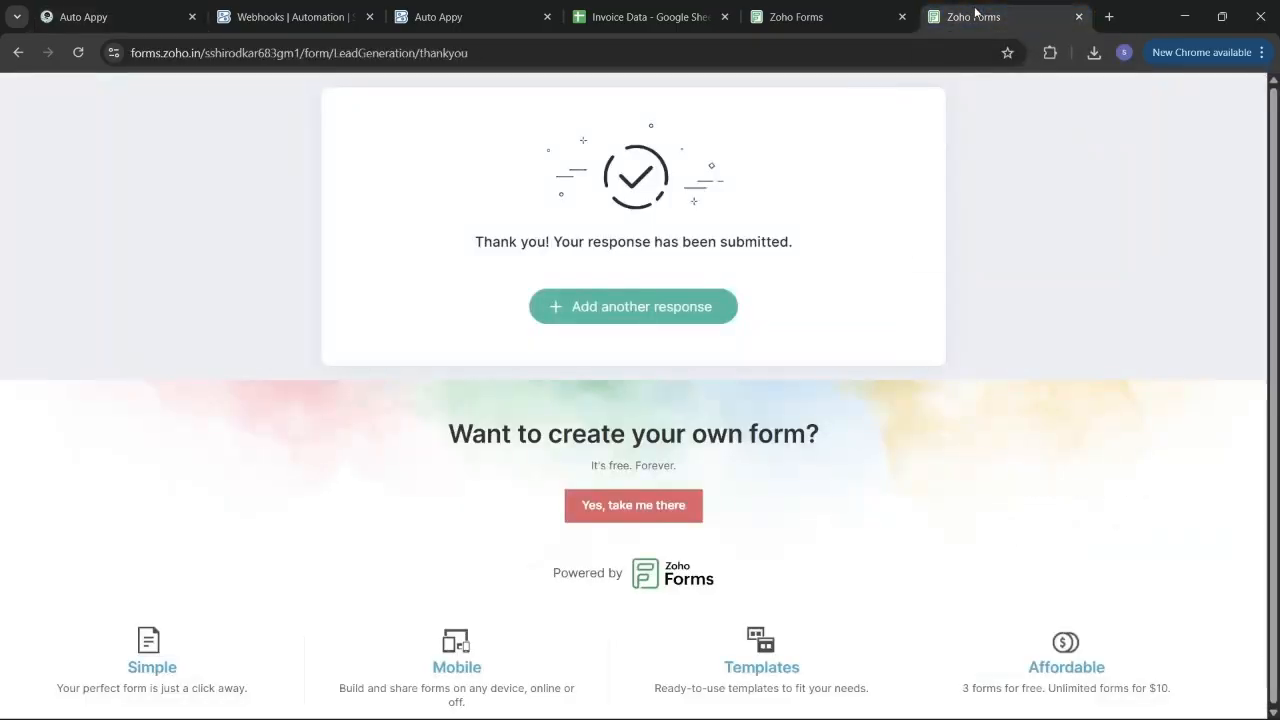
pyautogui.click(796, 16)
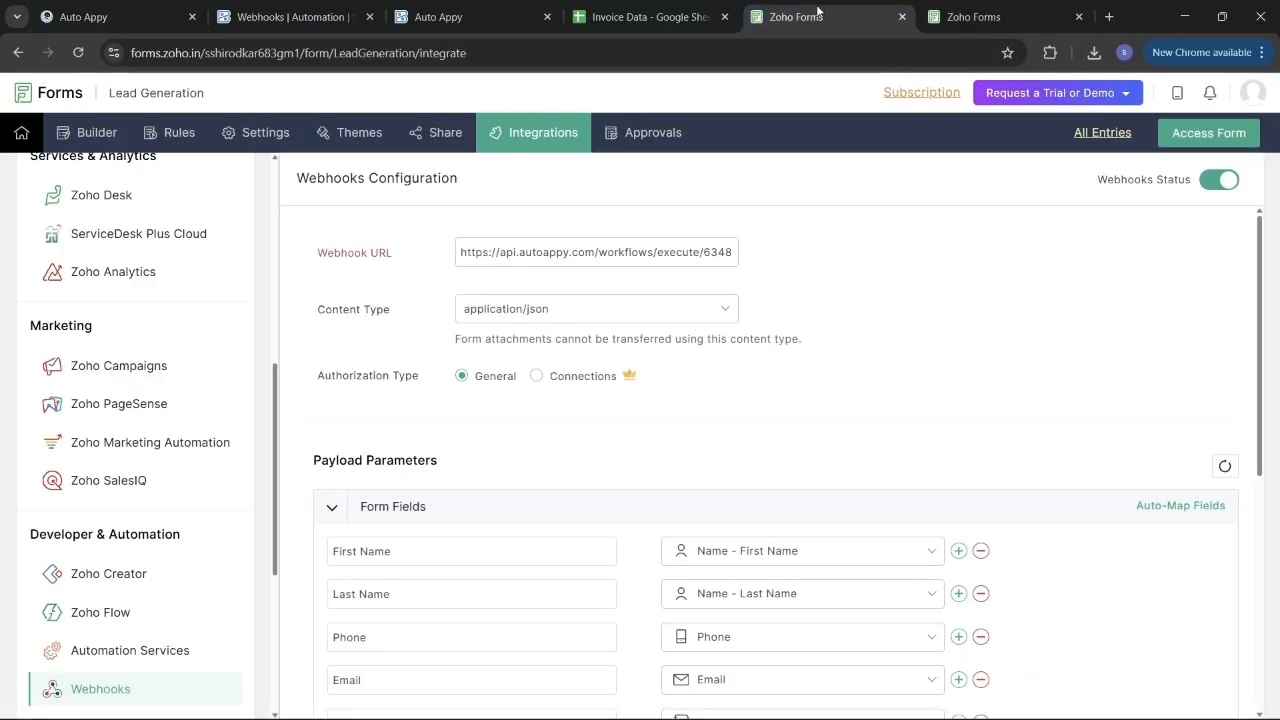
# Copy the Lead Generation form's public permalink from Share and open a new browser tab.
pyautogui.click(437, 133)
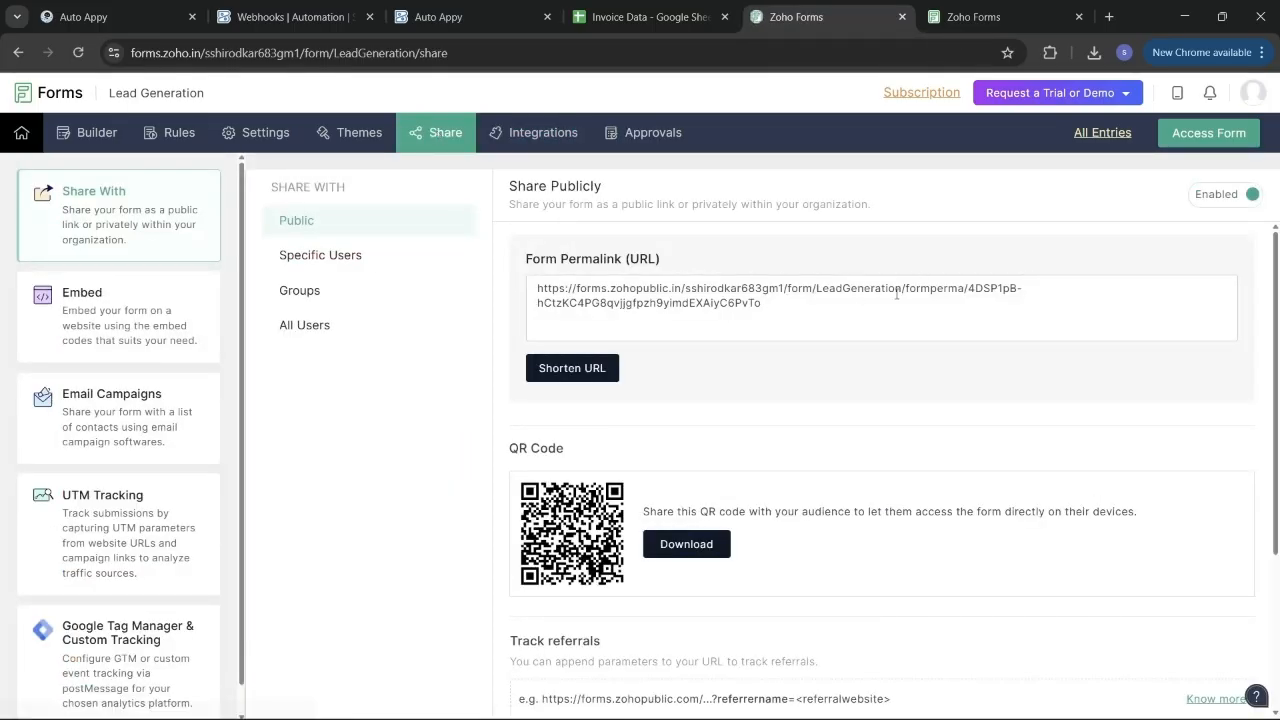
pyautogui.click(879, 307)
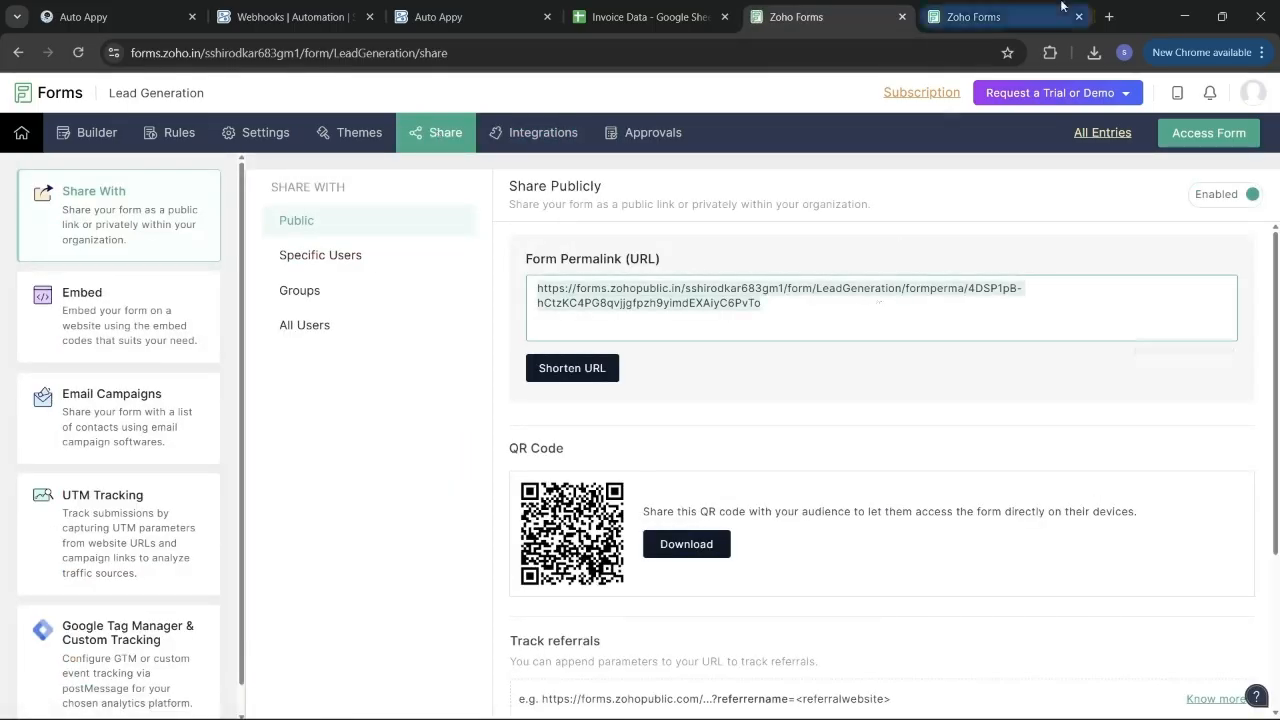
pyautogui.click(1110, 17)
pyautogui.click(916, 57)
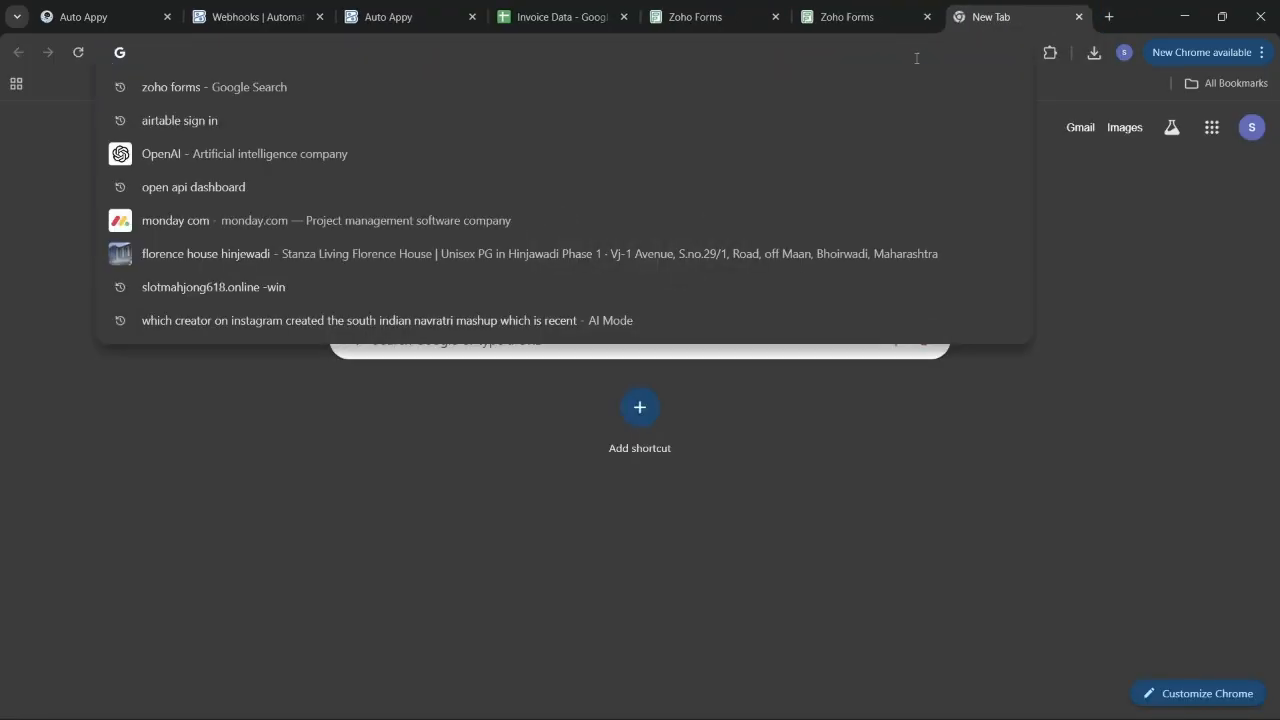
# Load the public Lead Generation form from the copied link and autofill the name and phone fields.
pyautogui.hotkey('ctrl', 'v')
pyautogui.press('Return')
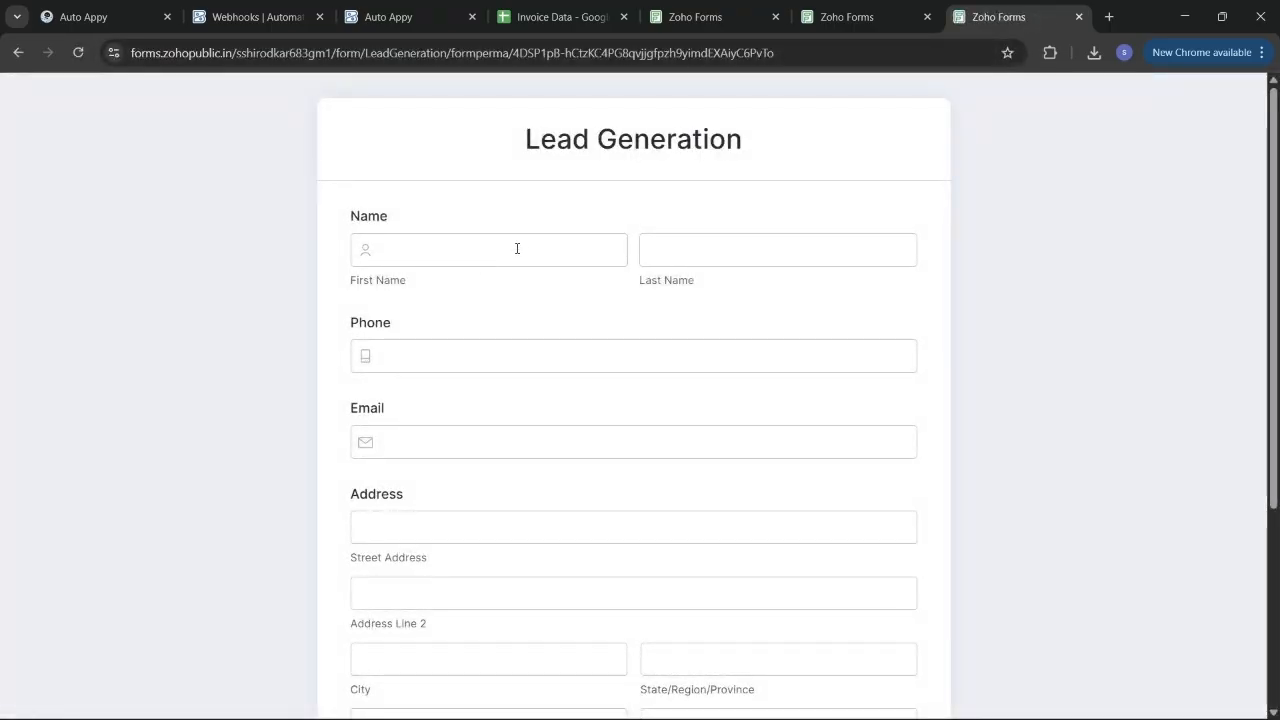
pyautogui.click(517, 248)
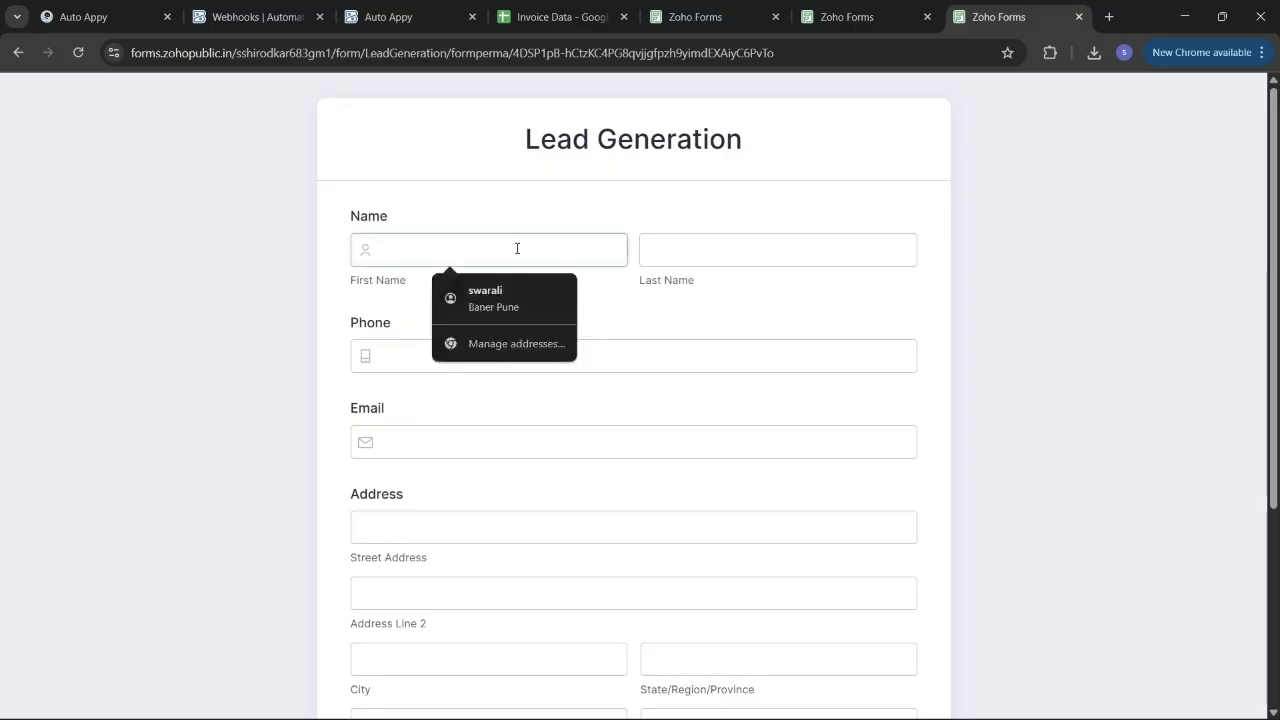
pyautogui.click(493, 300)
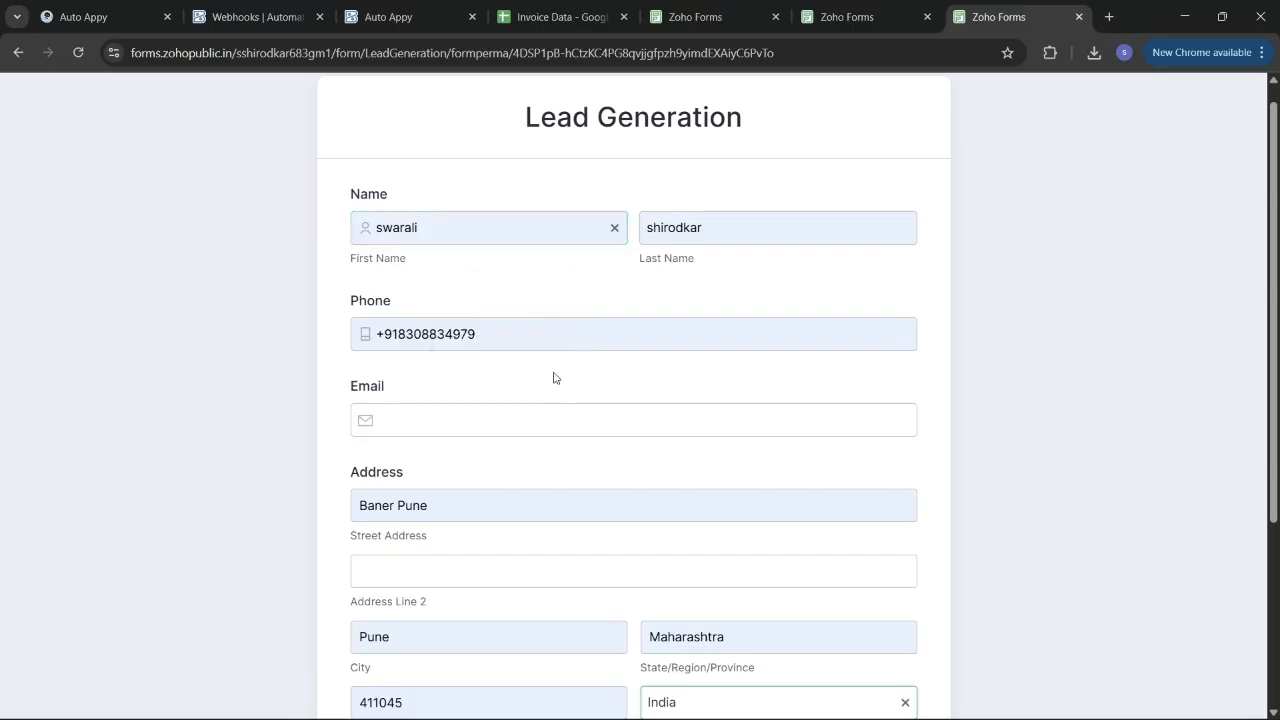
# Autofill the email and address fields, submit the test lead, and decline saving the address.
pyautogui.scroll(-1, 555, 378)
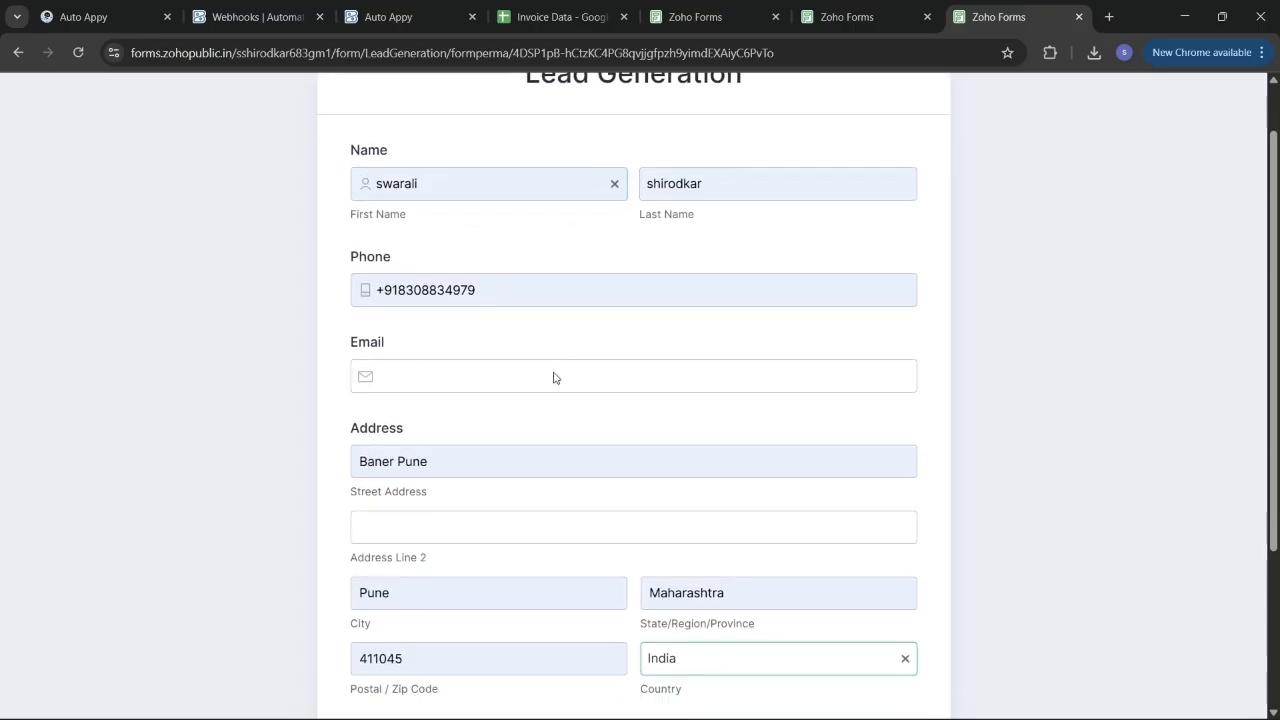
pyautogui.click(518, 376)
pyautogui.click(506, 430)
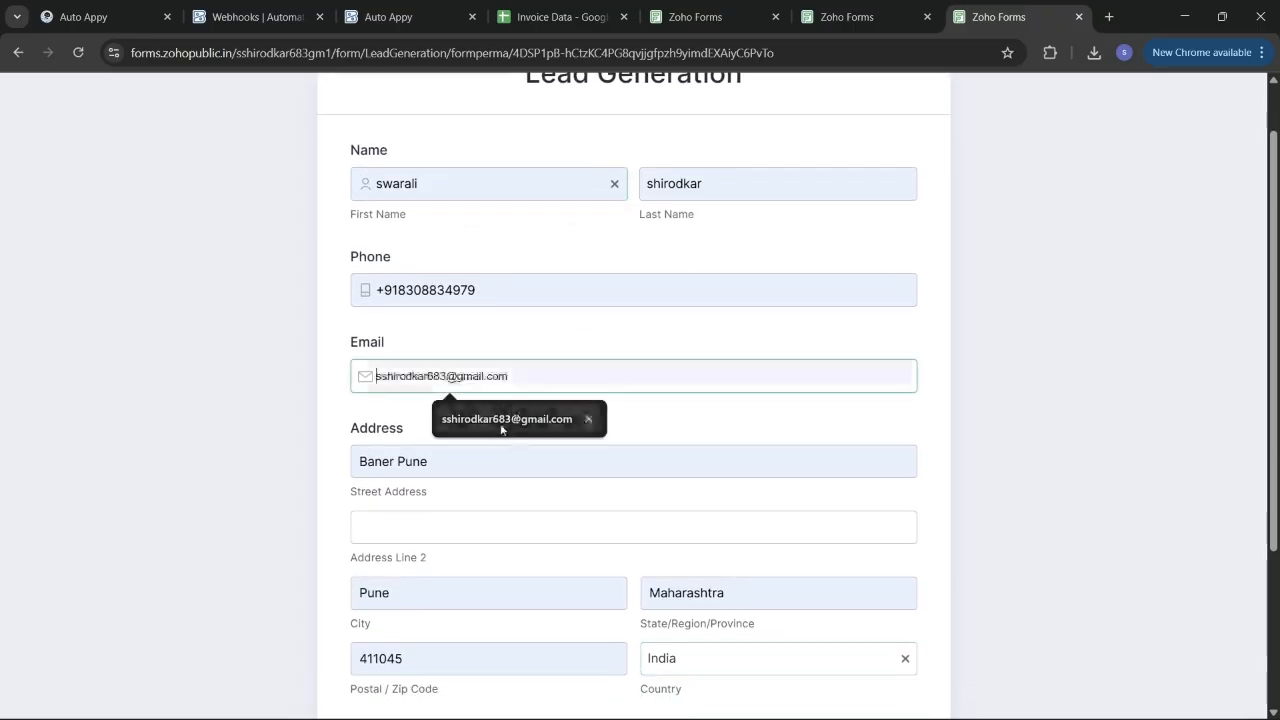
pyautogui.scroll(-3, 498, 470)
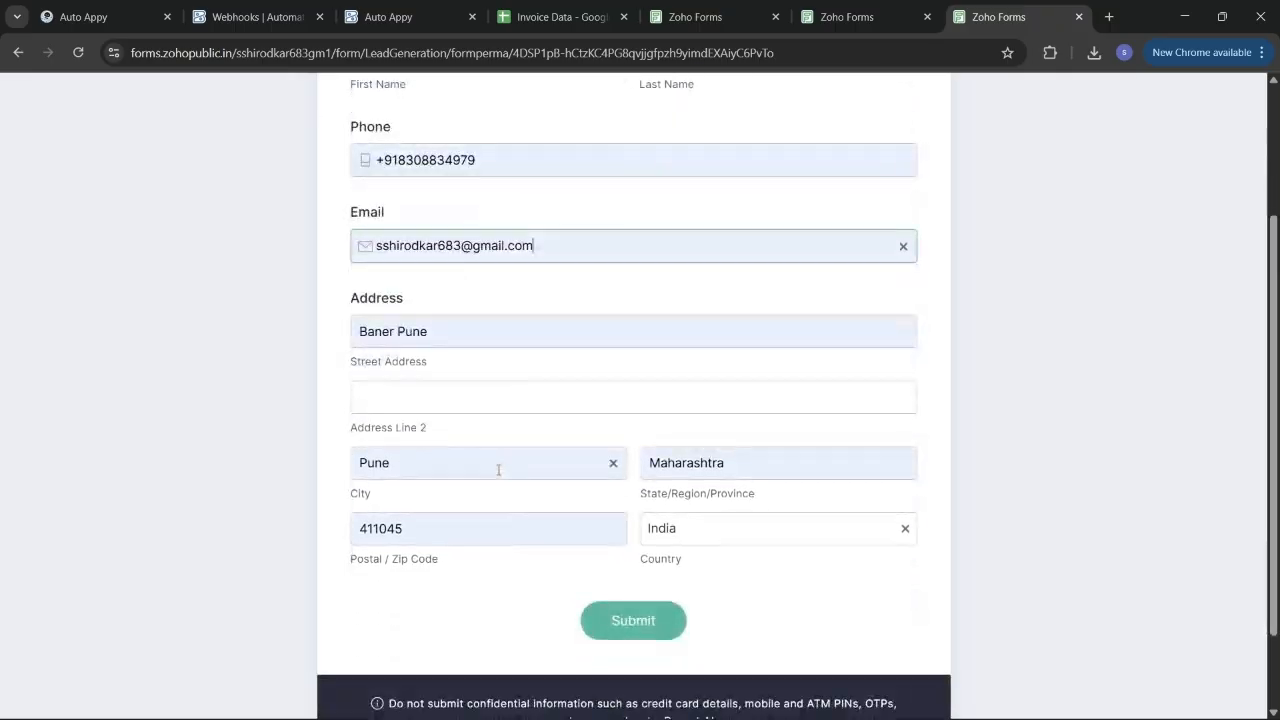
pyautogui.scroll(-1, 498, 470)
pyautogui.scroll(-1, 498, 470)
pyautogui.scroll(3, 500, 474)
pyautogui.scroll(-2, 500, 474)
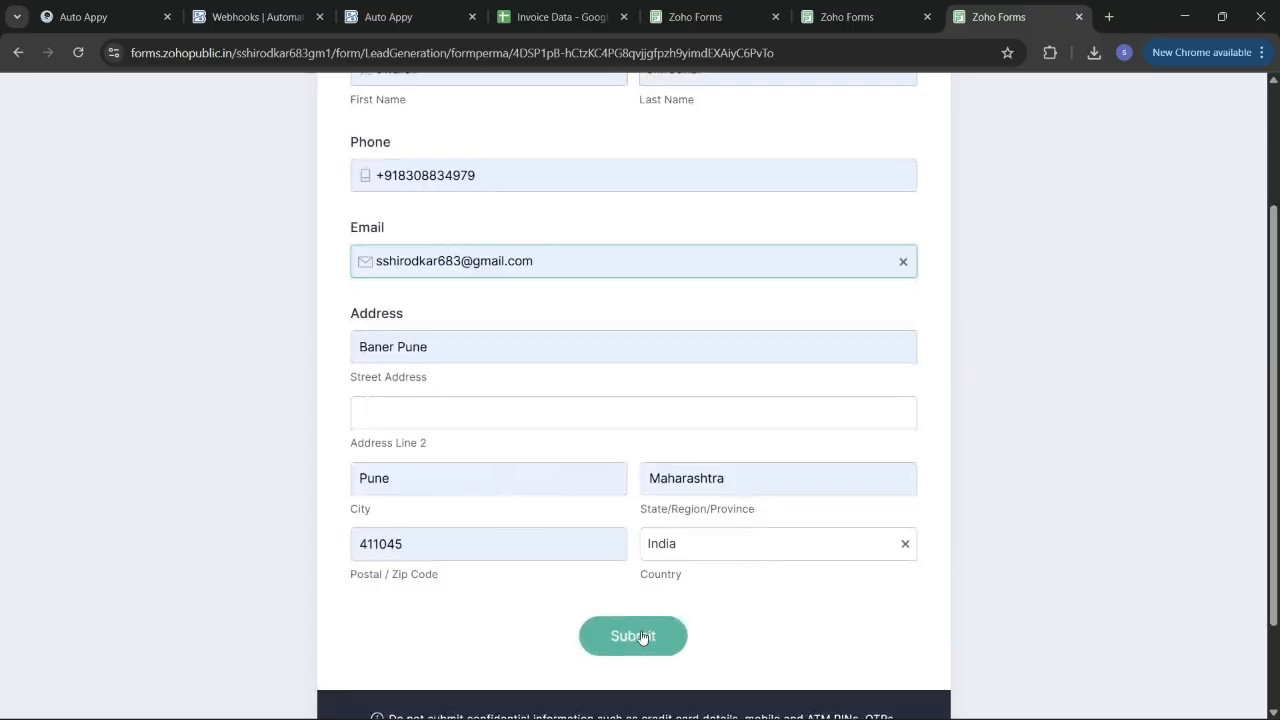
pyautogui.click(643, 638)
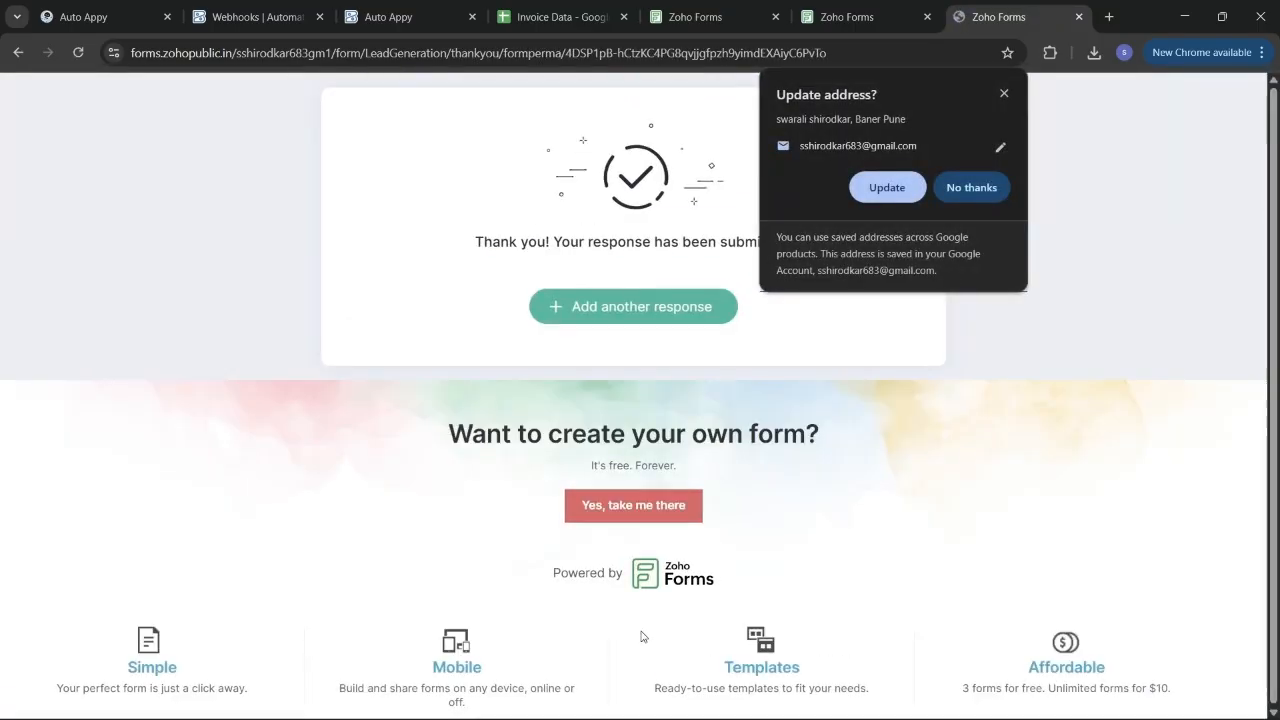
pyautogui.click(973, 188)
# Back in Auto Appy, re-check the trigger status until the test lead's sample data loads.
pyautogui.click(74, 10)
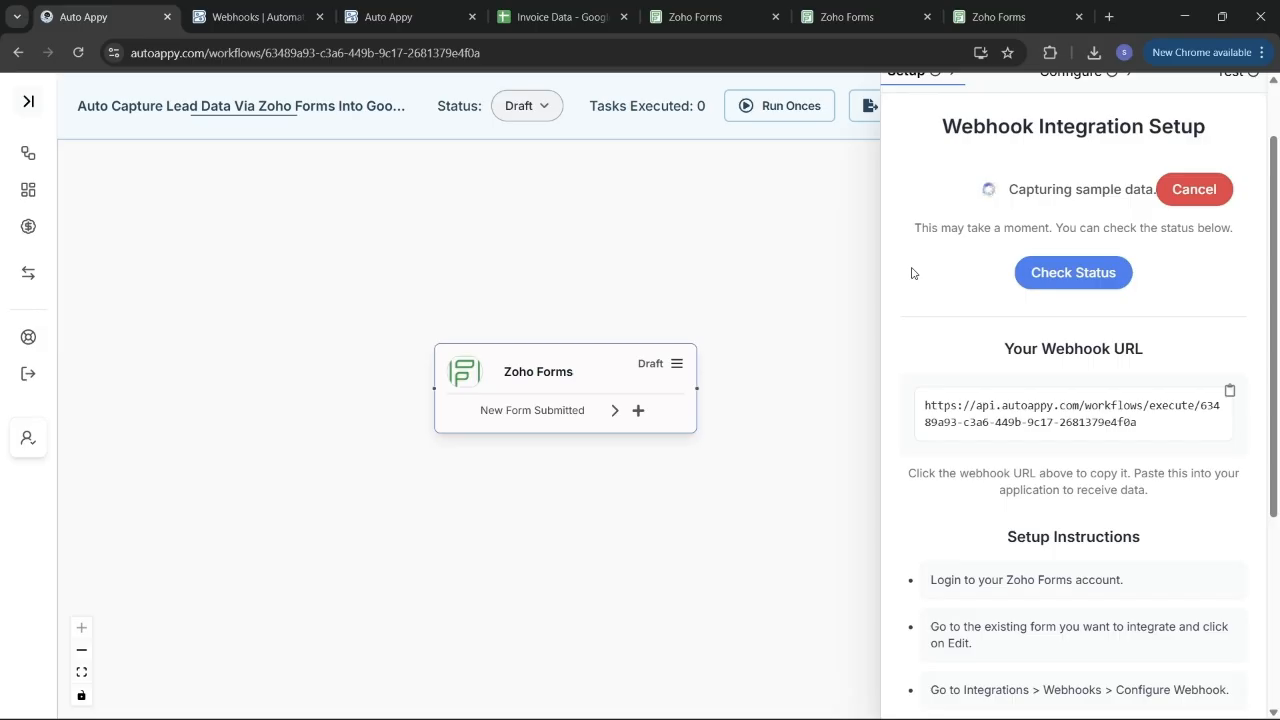
pyautogui.click(1073, 273)
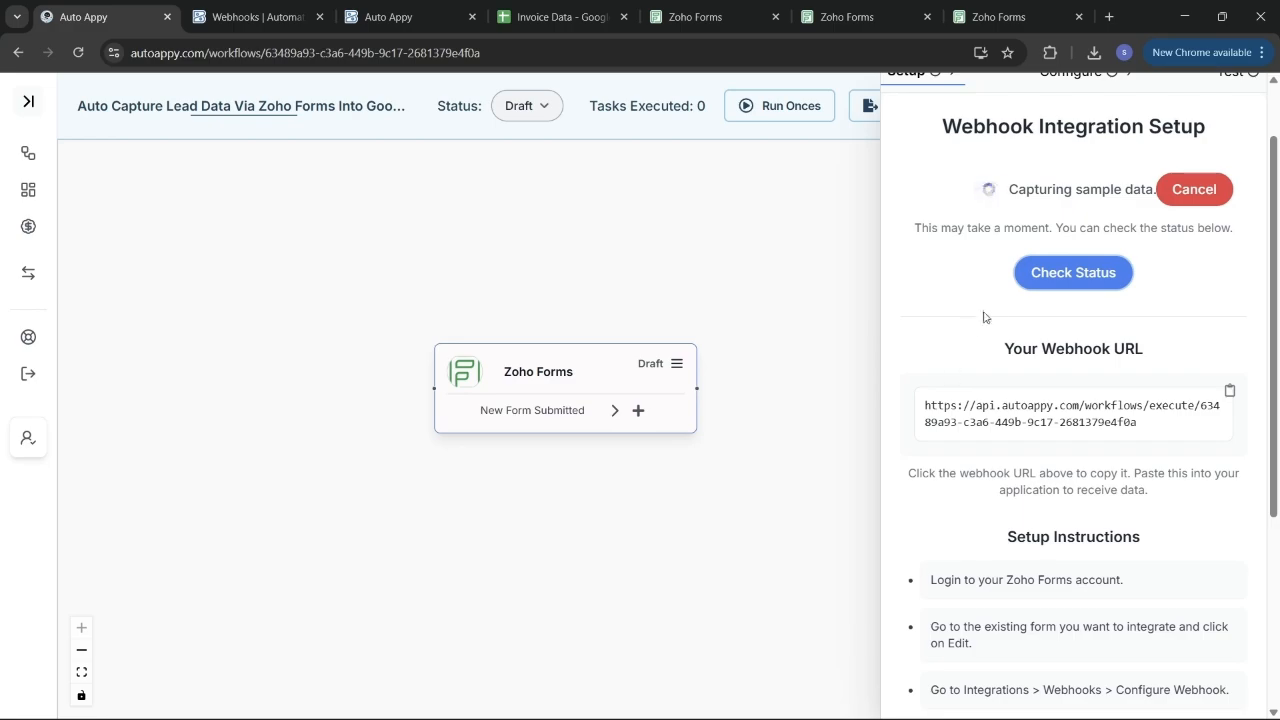
pyautogui.click(1049, 288)
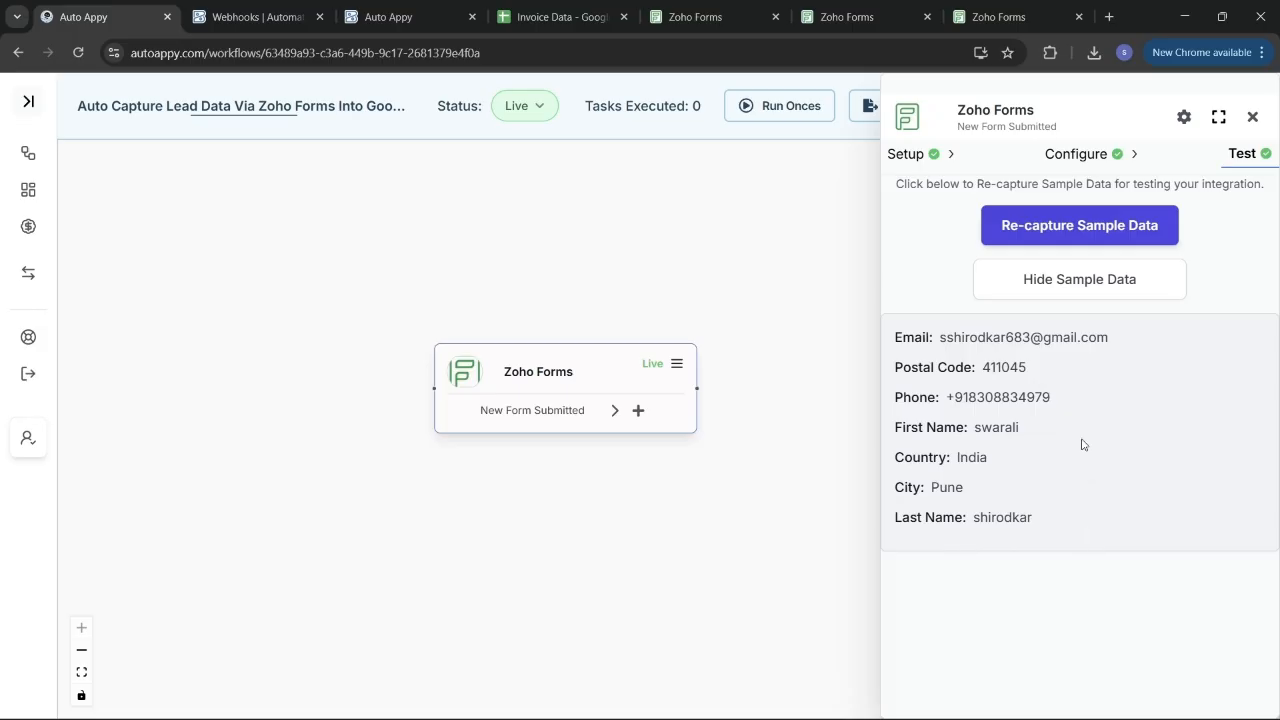
# Close the Zoho Forms trigger panel and add a new step after the Zoho Forms node.
pyautogui.click(1251, 119)
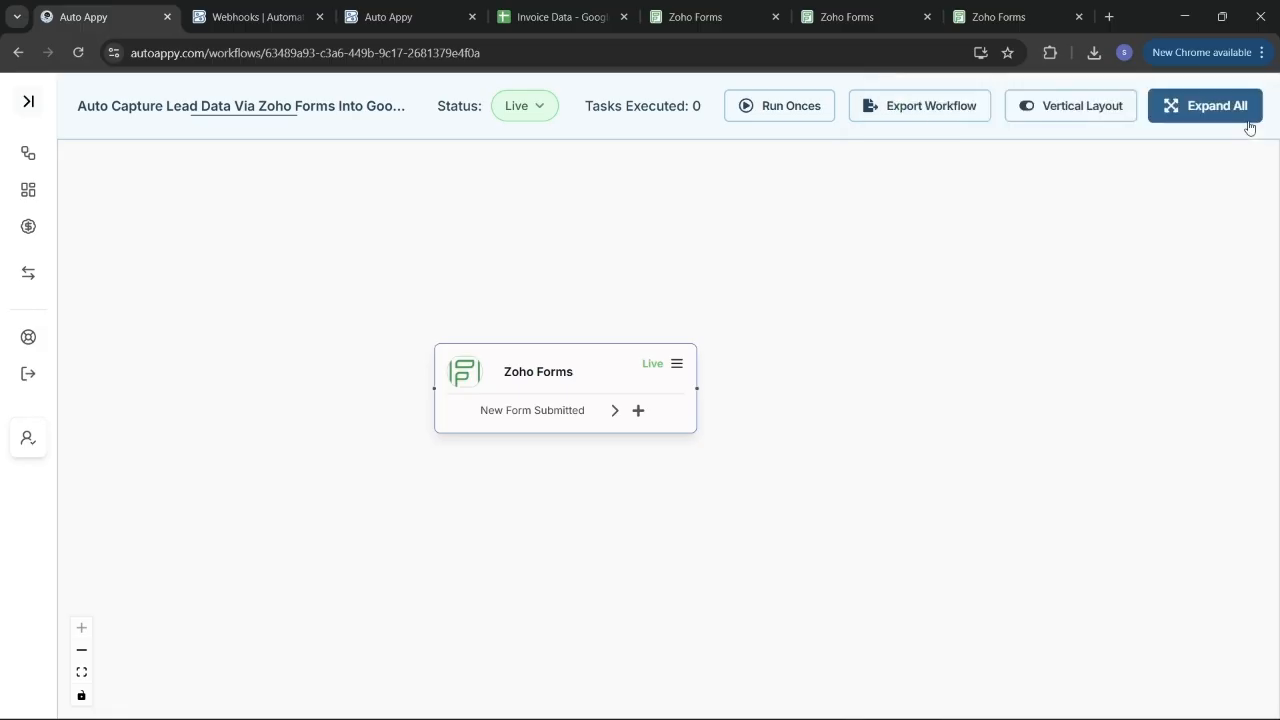
pyautogui.click(637, 411)
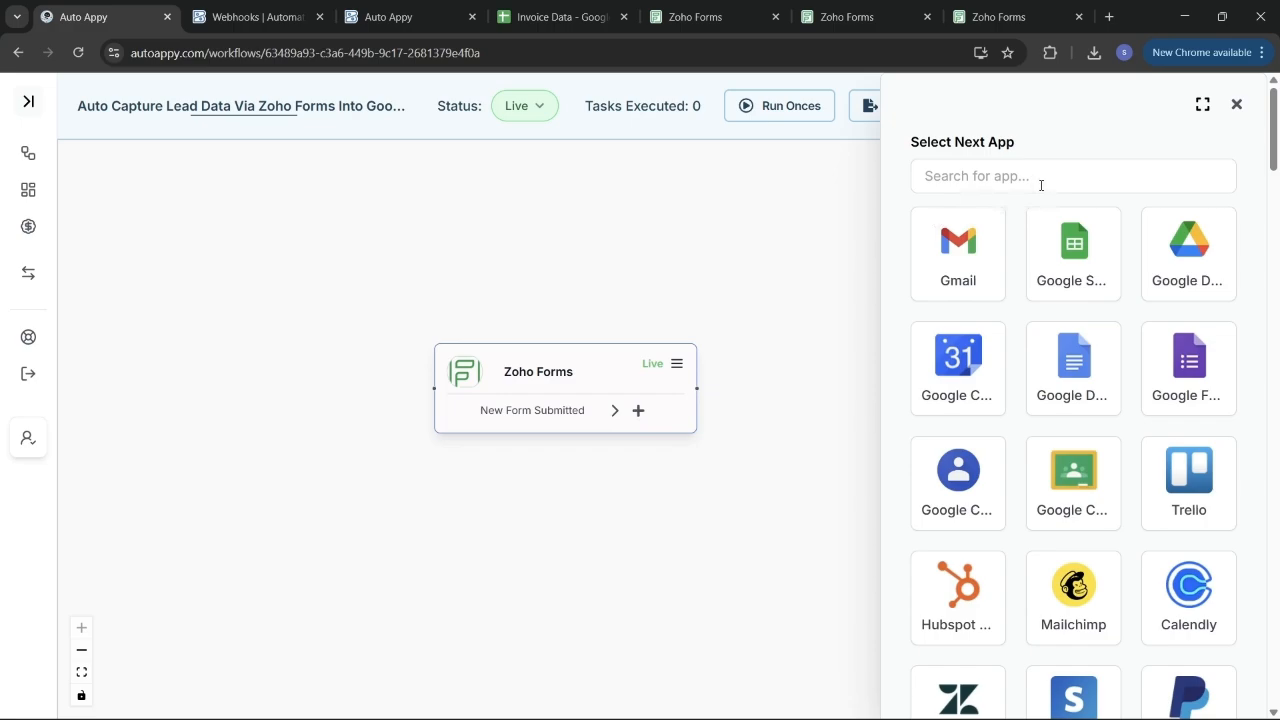
# Add a Google Sheets 'Insert a row in google sheet' action node after the Zoho Forms trigger.
pyautogui.click(1072, 268)
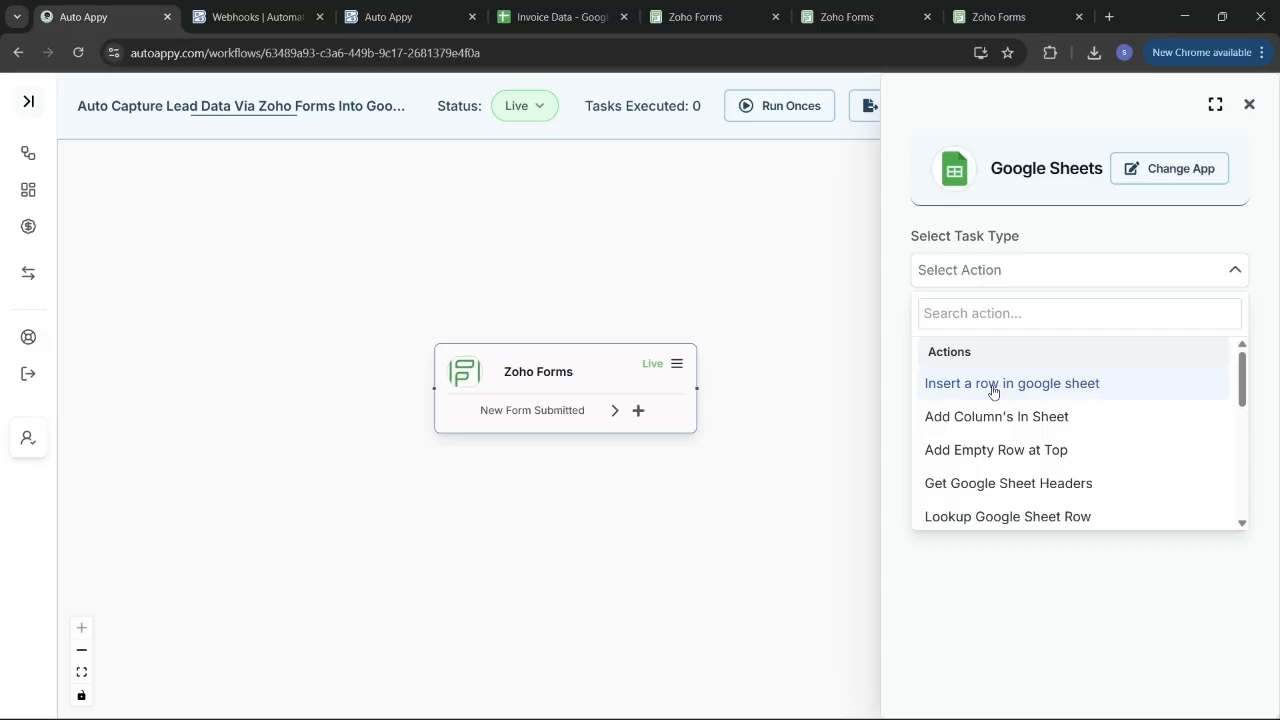
pyautogui.click(993, 390)
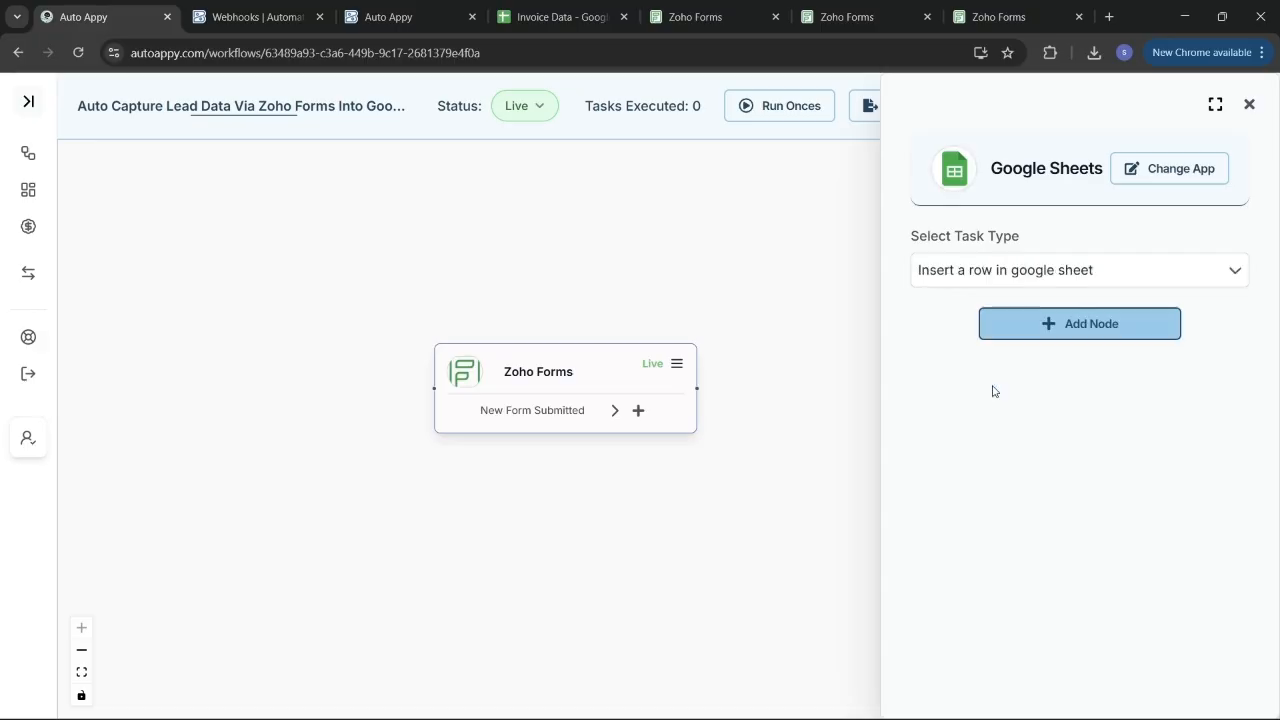
pyautogui.click(1081, 328)
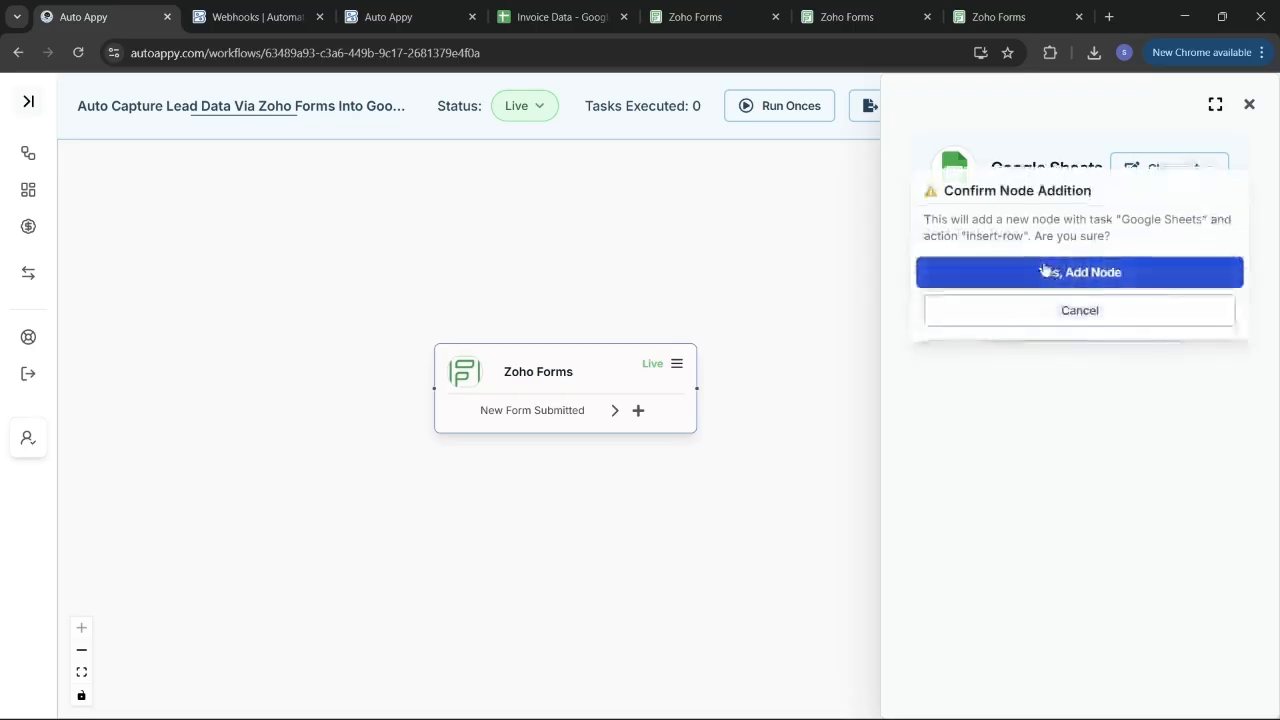
pyautogui.click(1043, 266)
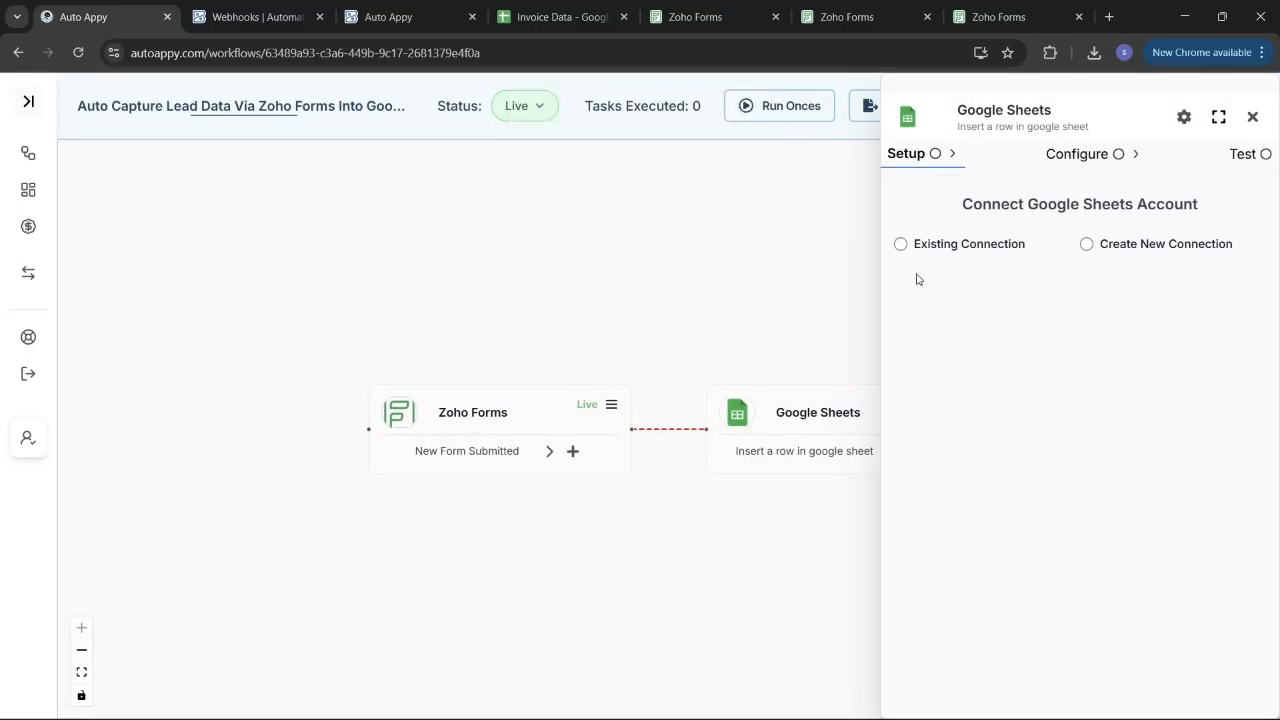
# Create a new Google Sheets connection, renaming 'Google Sheets #22' to 'Zoho Data Capture'.
pyautogui.click(1086, 243)
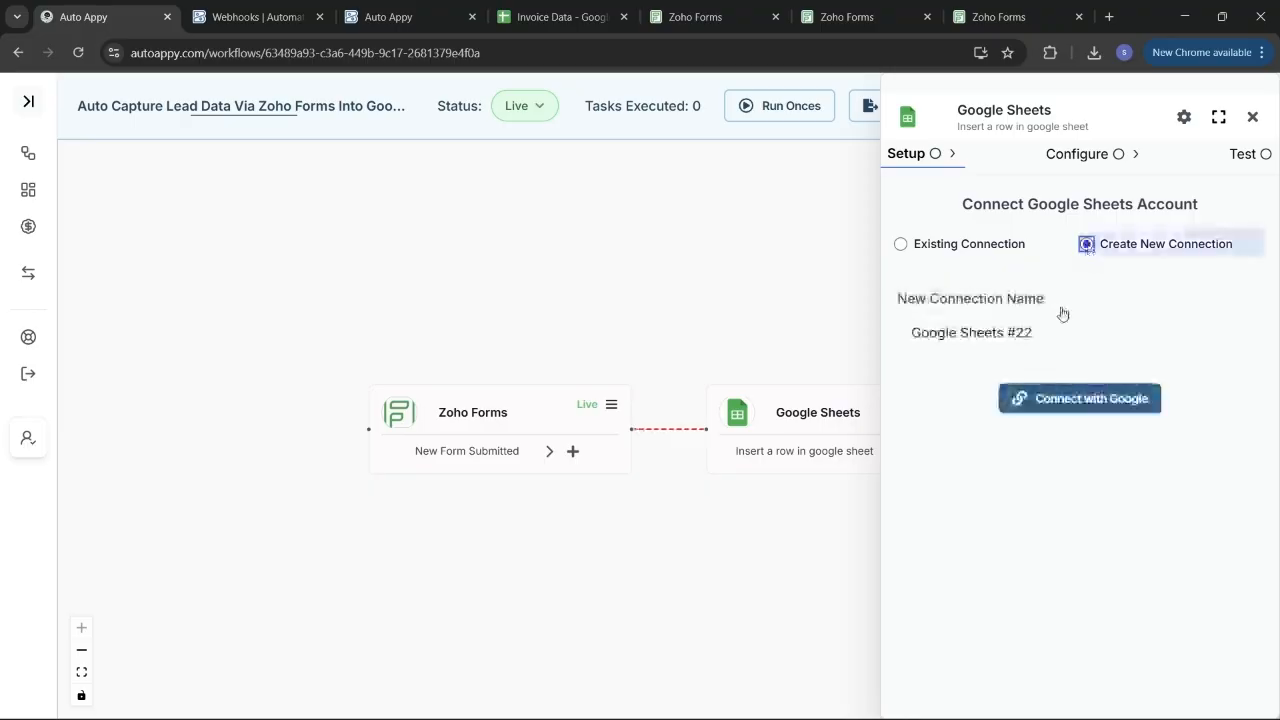
pyautogui.tripleClick(1078, 332)
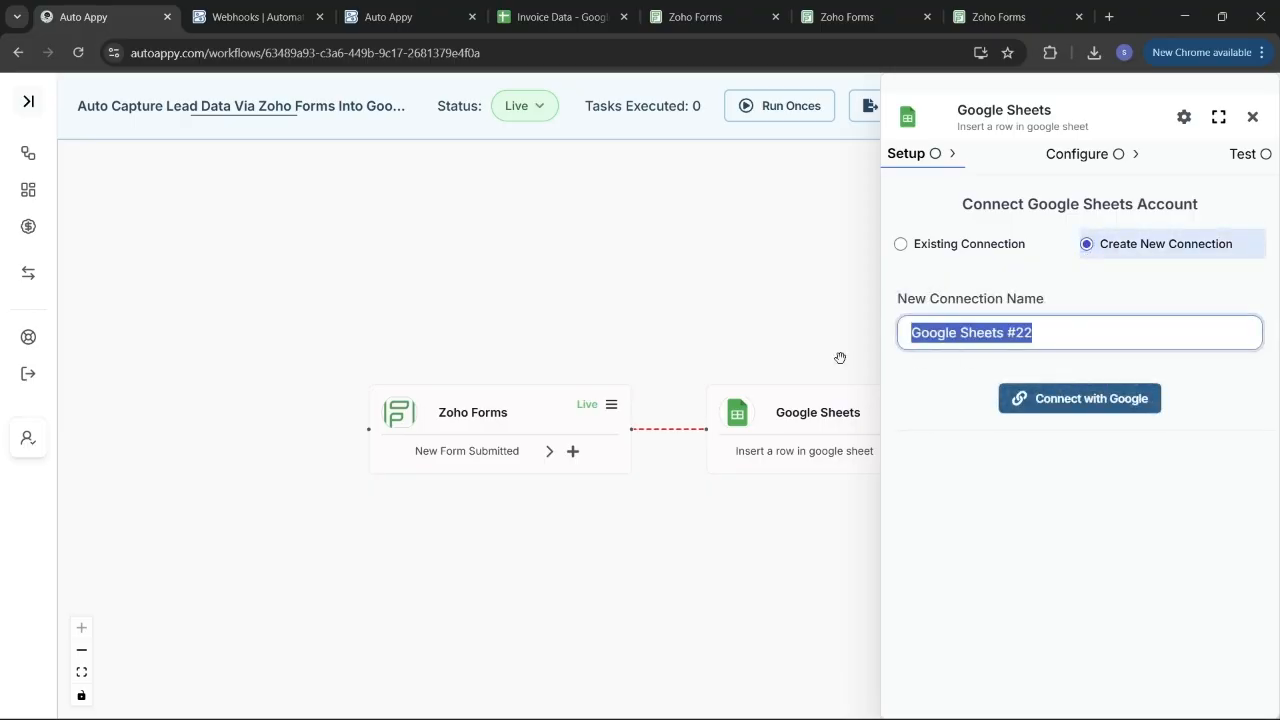
pyautogui.press('BackSpace')
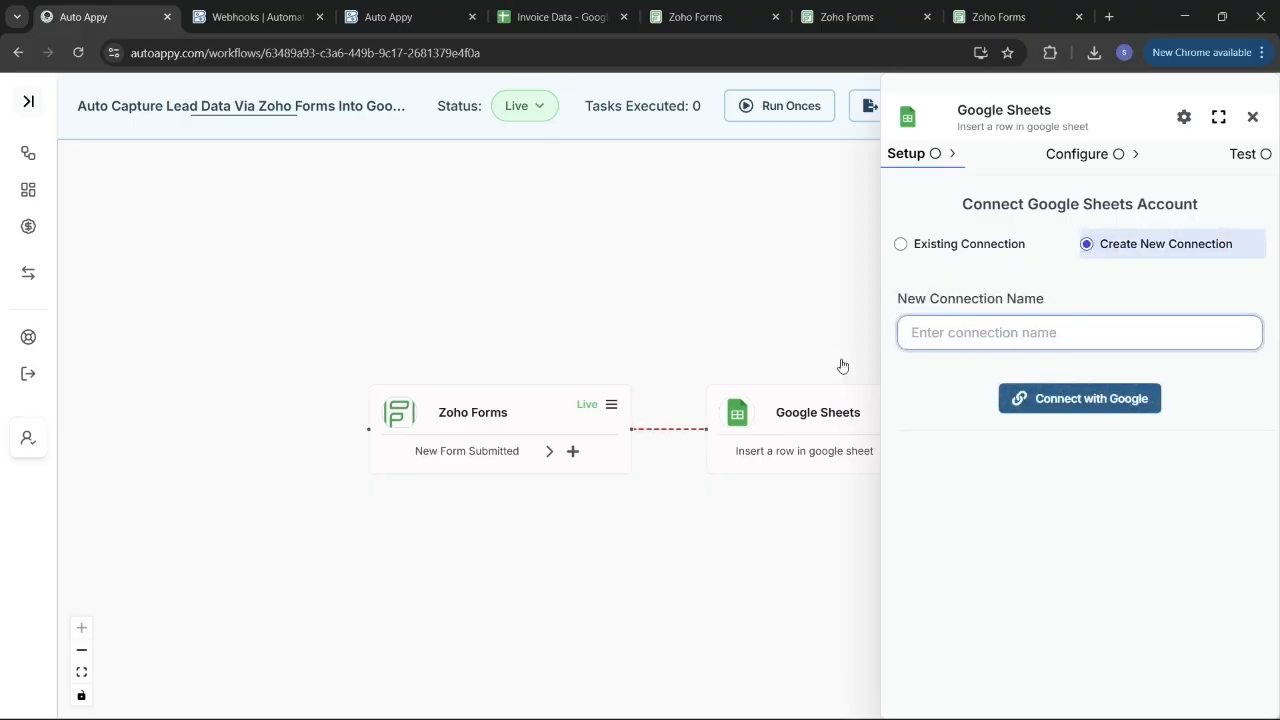
pyautogui.write('Zoho D')
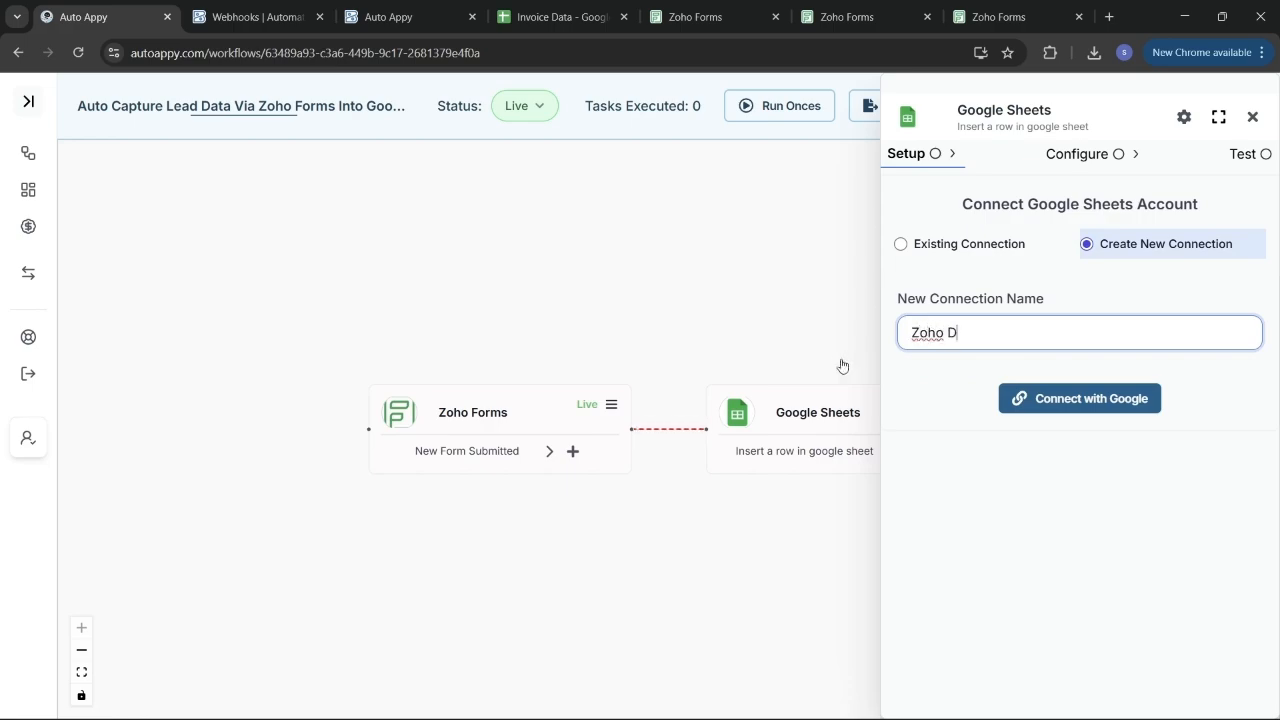
pyautogui.write('ata Capture')
# Connect the Zoho Data Capture connection to a Google account and grant Auto Appy access.
pyautogui.click(1079, 400)
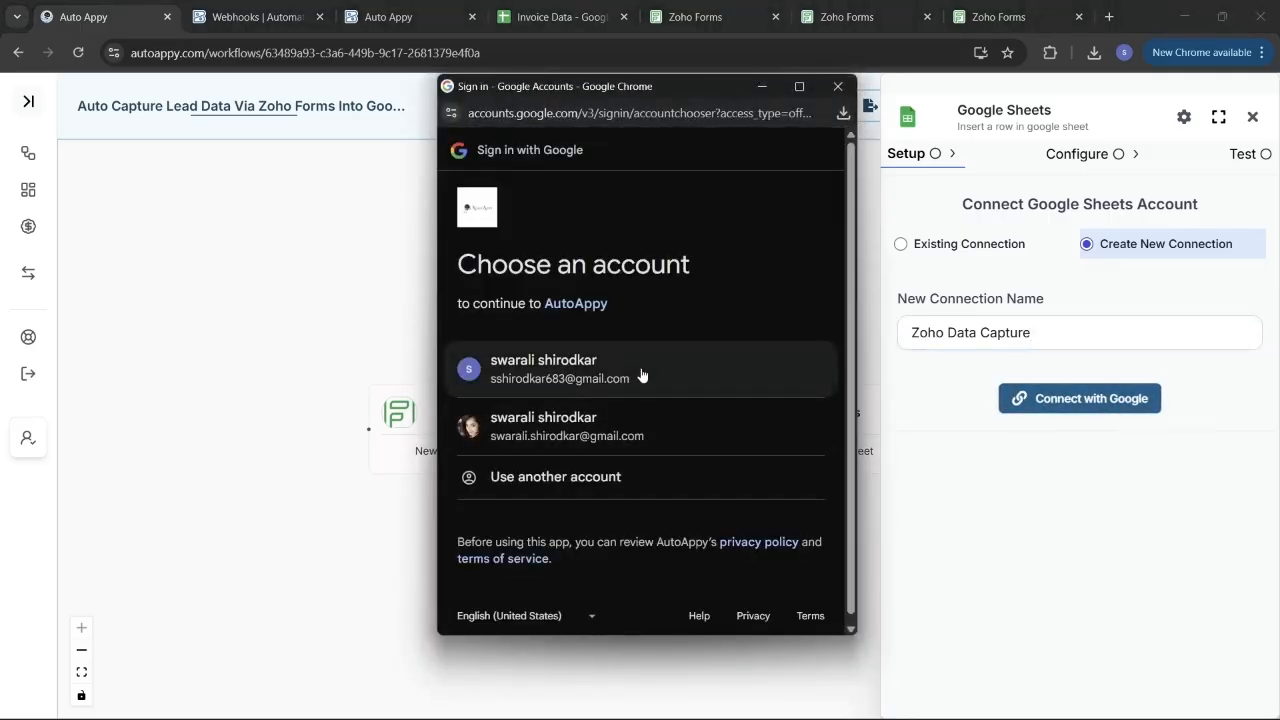
pyautogui.click(641, 372)
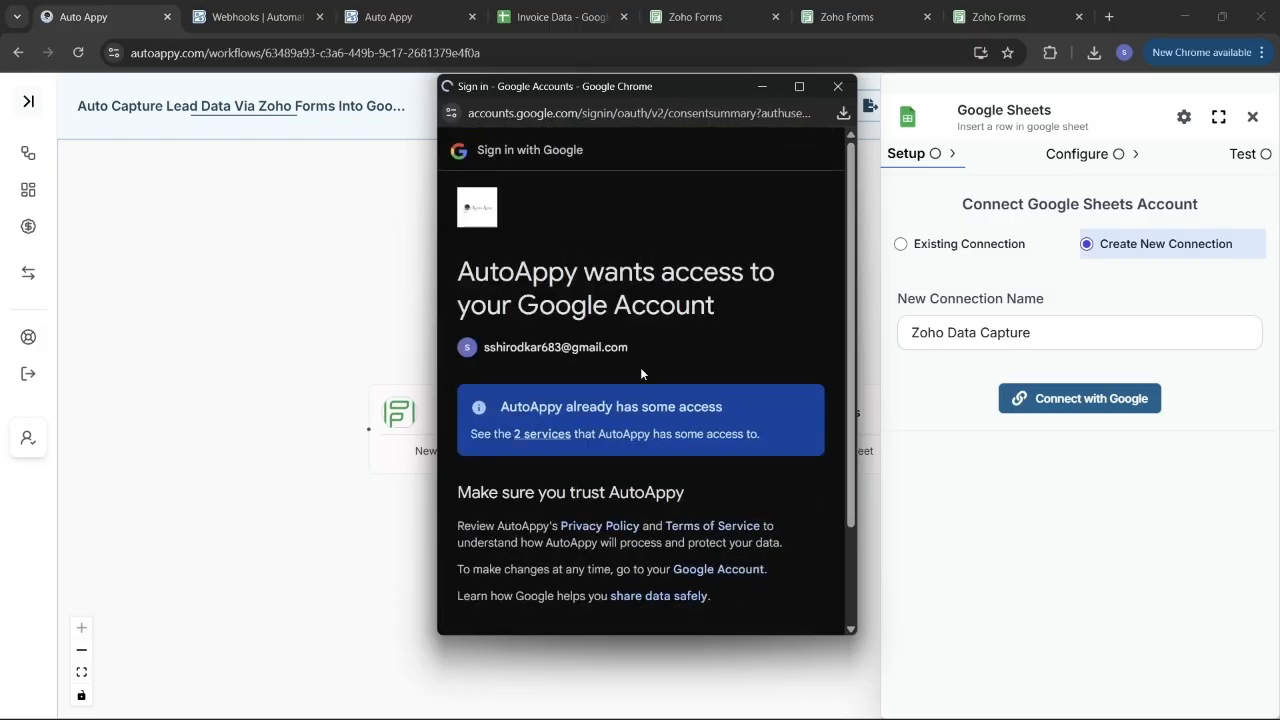
pyautogui.scroll(-2, 623, 422)
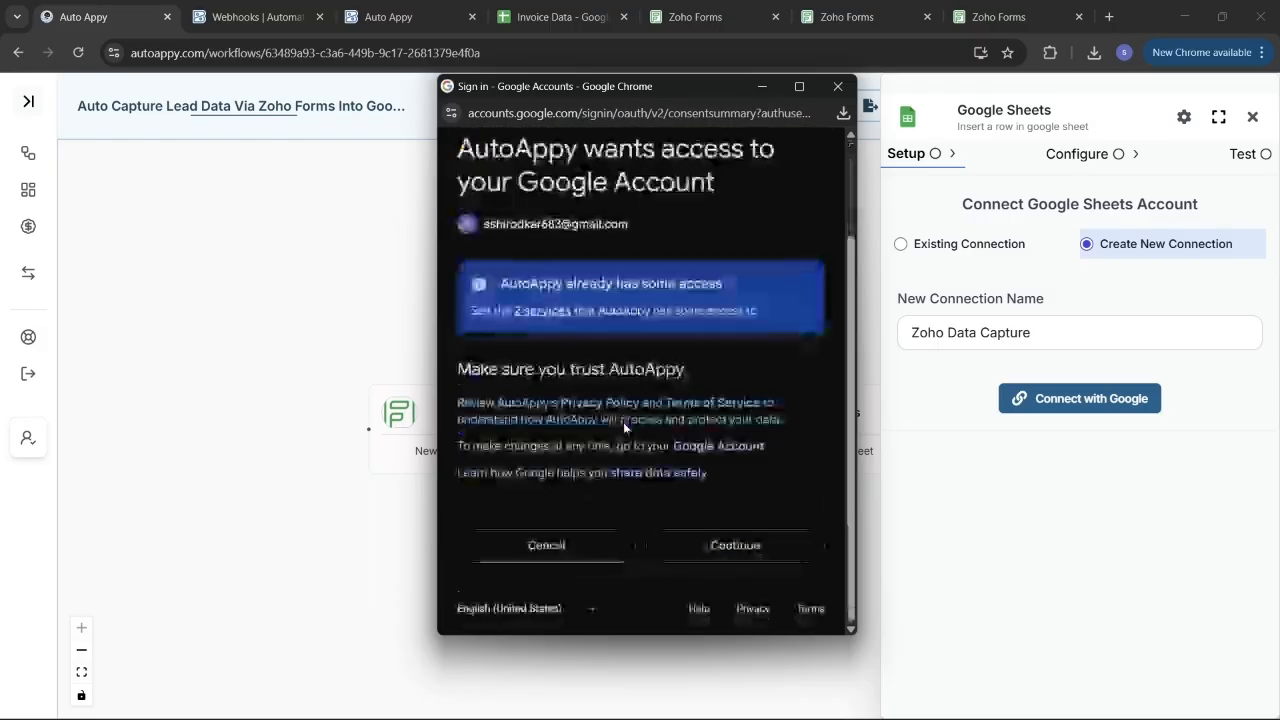
pyautogui.click(742, 556)
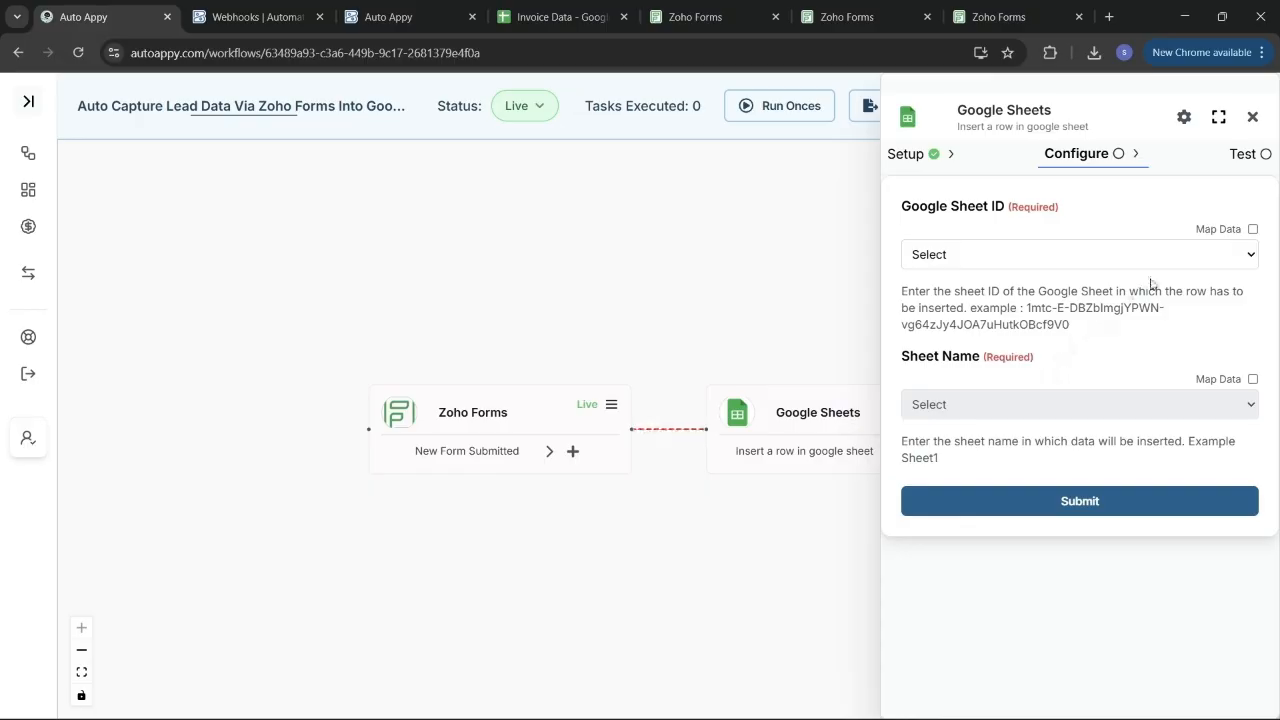
# Enable Map Data for the Google Sheet ID and switch to the Zoho Form Data spreadsheet.
pyautogui.click(1252, 229)
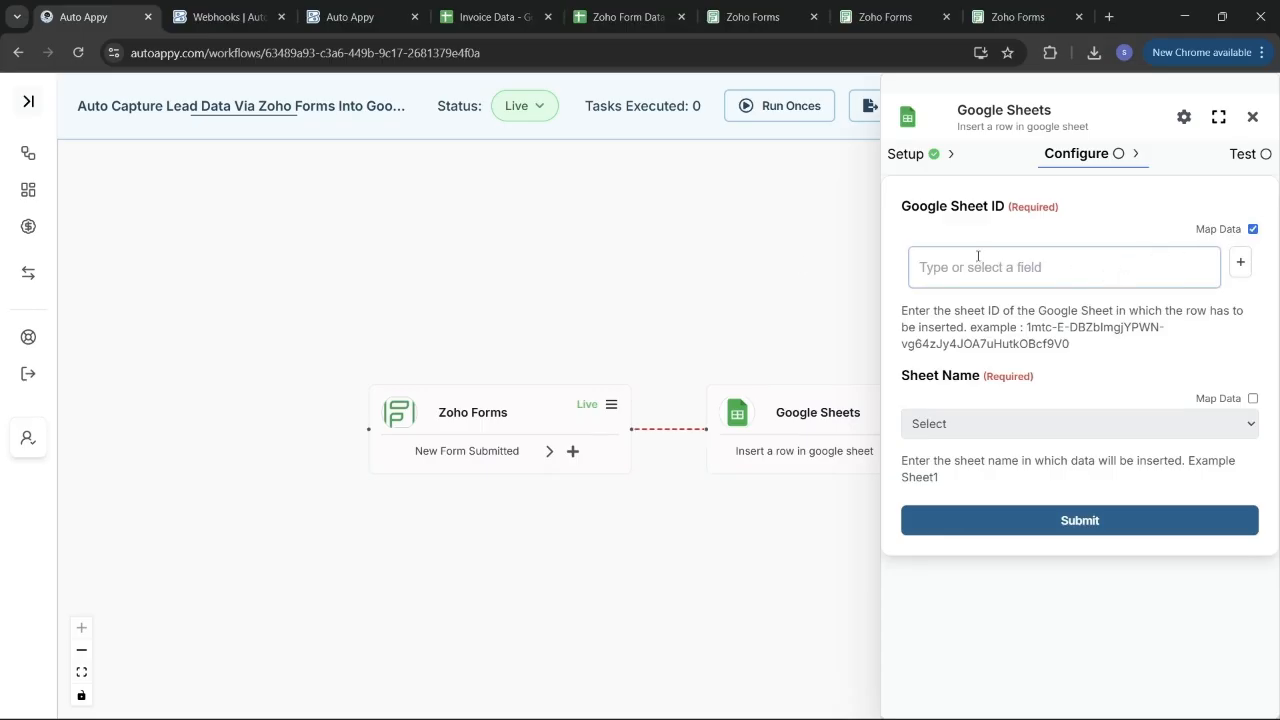
pyautogui.click(608, 6)
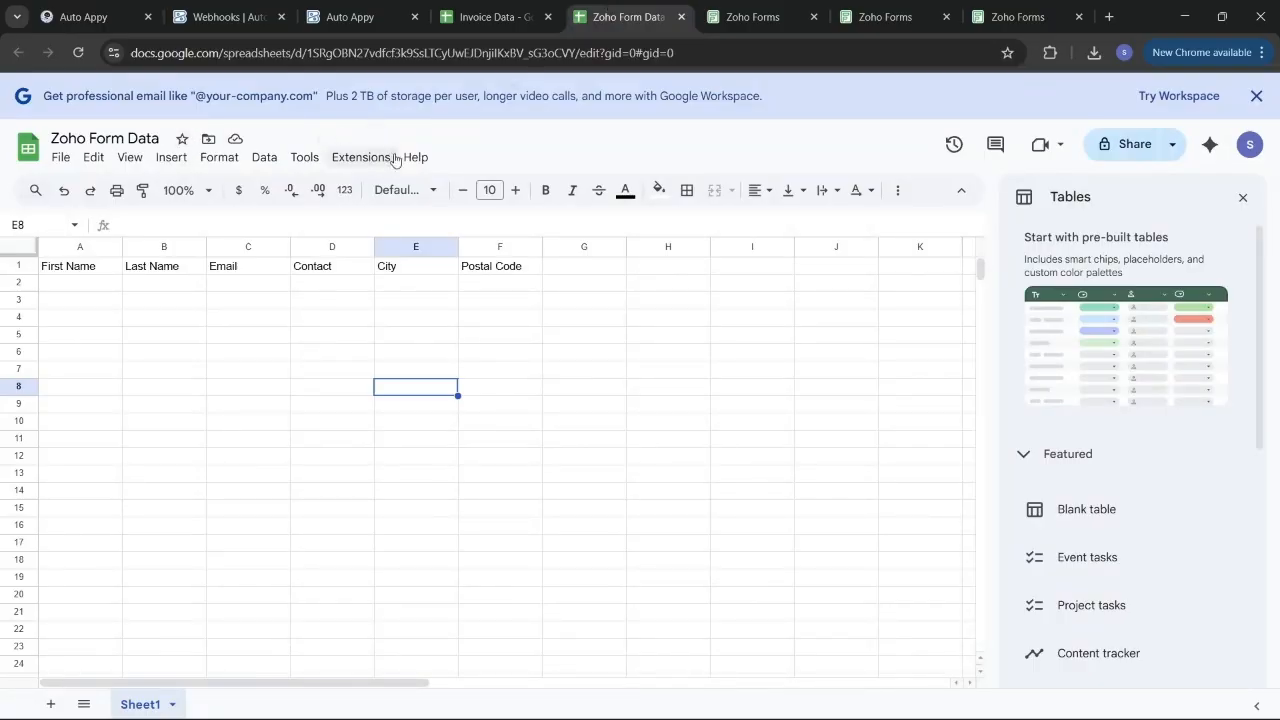
# Close the Invoice Data spreadsheet, copy the Zoho Form Data sheet ID from its URL, and return to Auto Appy.
pyautogui.click(547, 17)
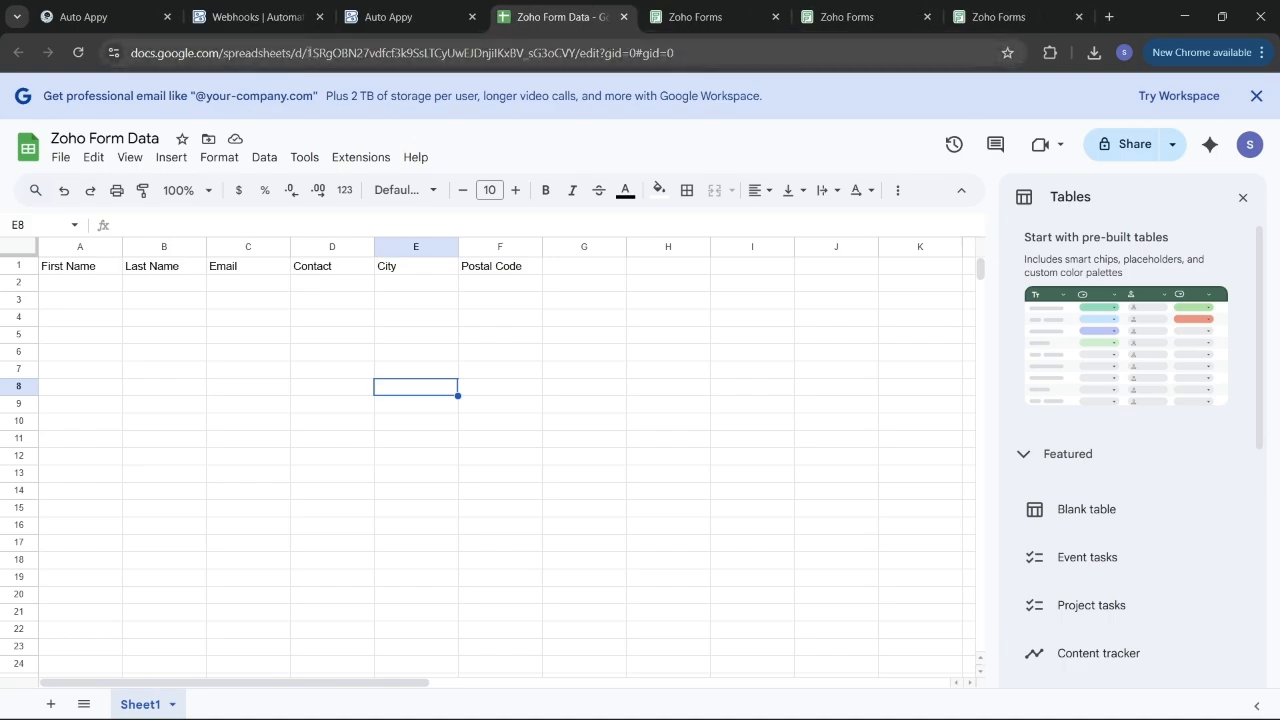
pyautogui.moveTo(306, 52); pyautogui.dragTo(578, 54)
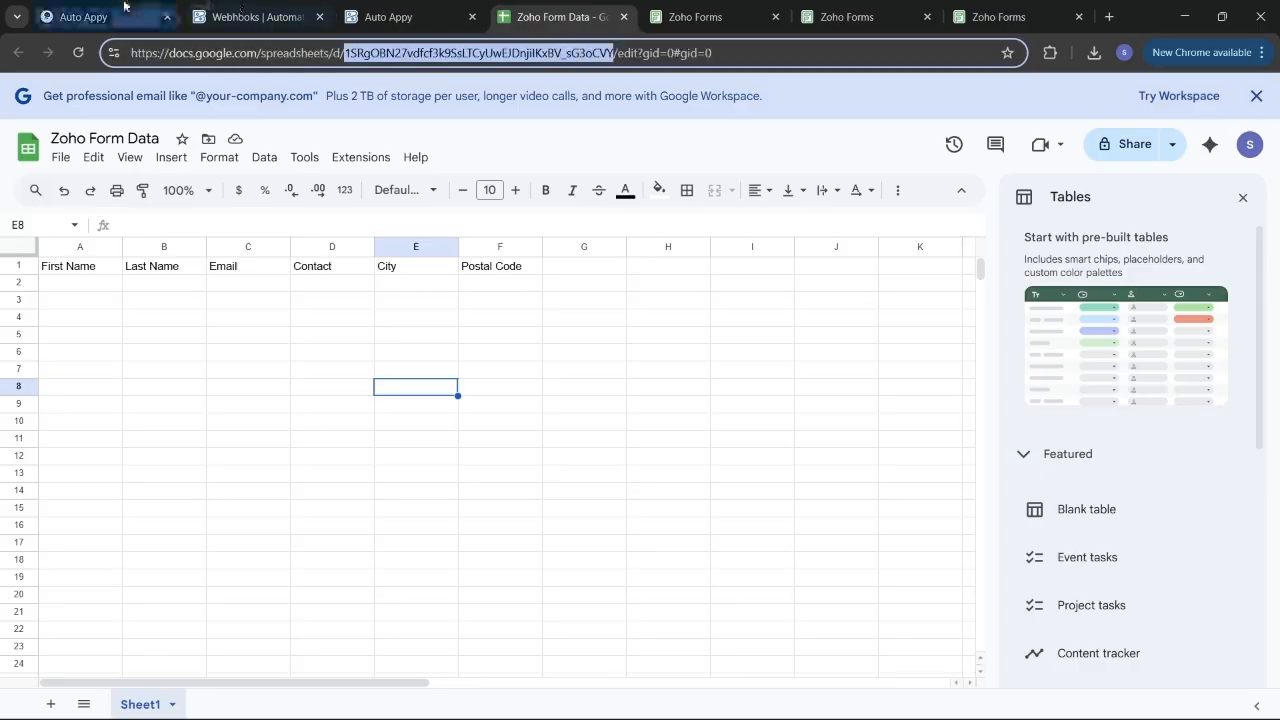
pyautogui.click(88, 16)
# Paste the spreadsheet ID into Google Sheet ID, choose Sheet1, then review the spreadsheet's columns.
pyautogui.click(976, 270)
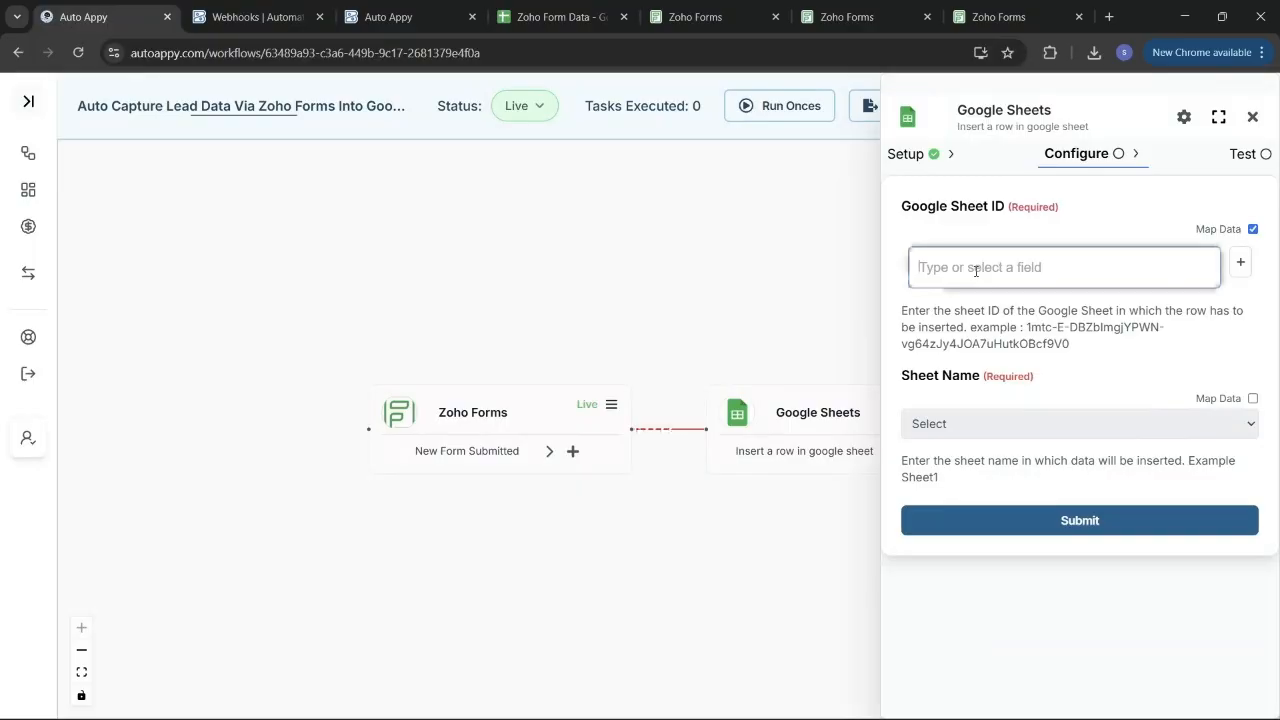
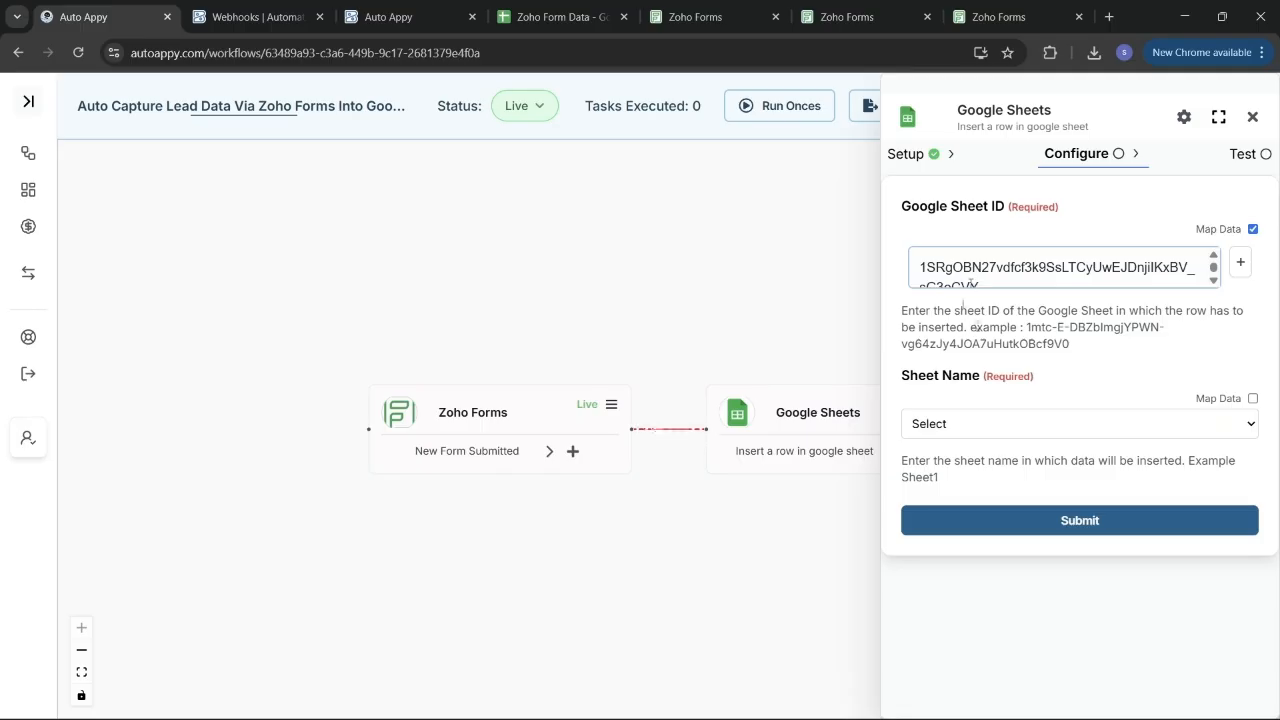
pyautogui.click(1116, 423)
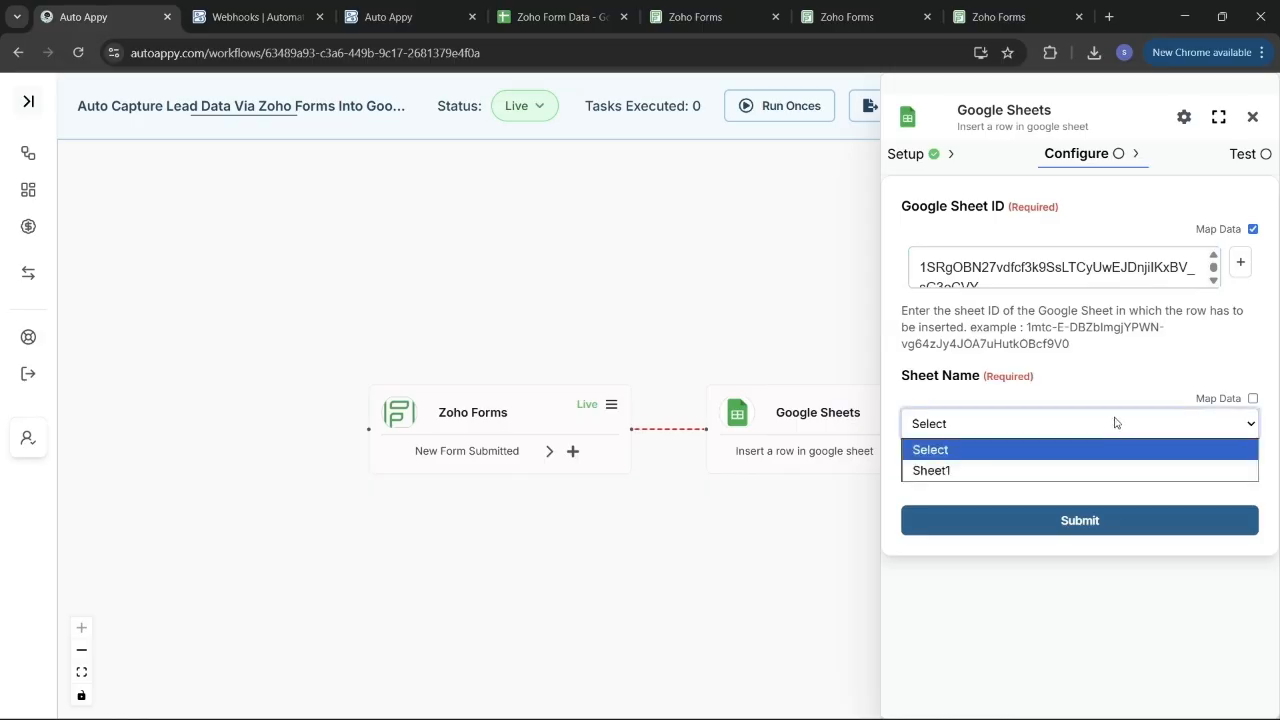
pyautogui.click(1005, 478)
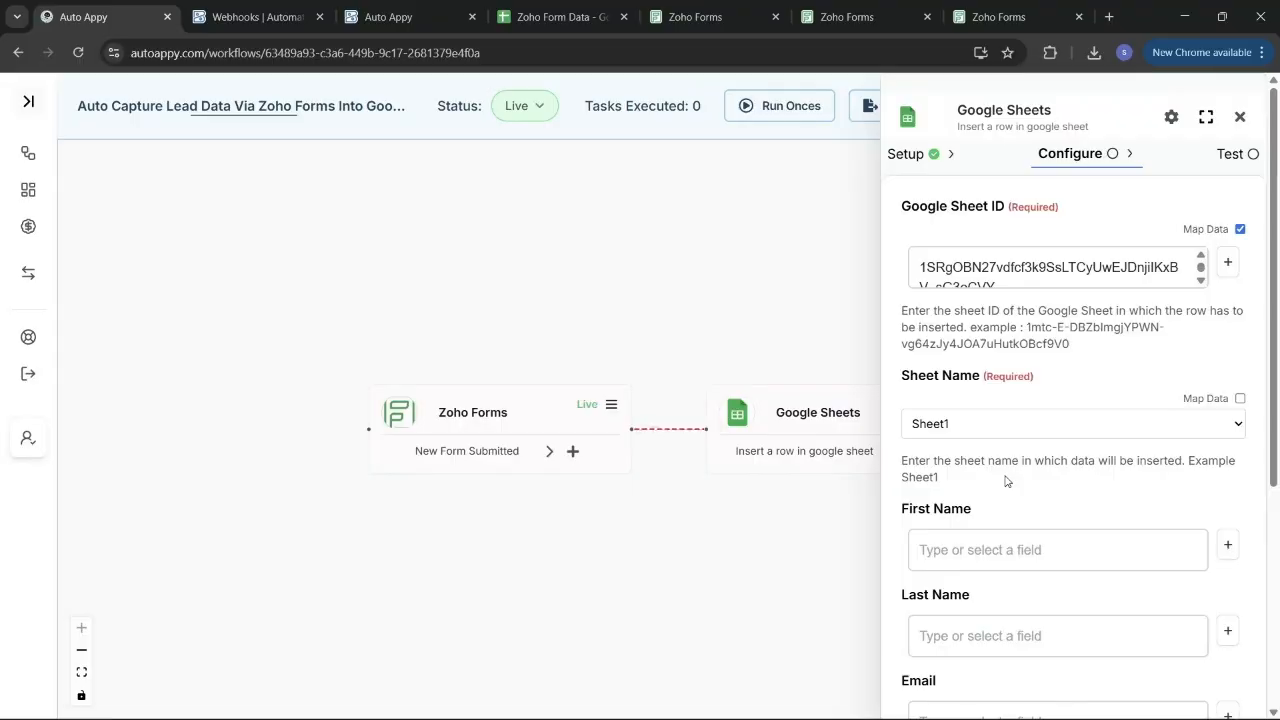
pyautogui.scroll(-4, 1006, 481)
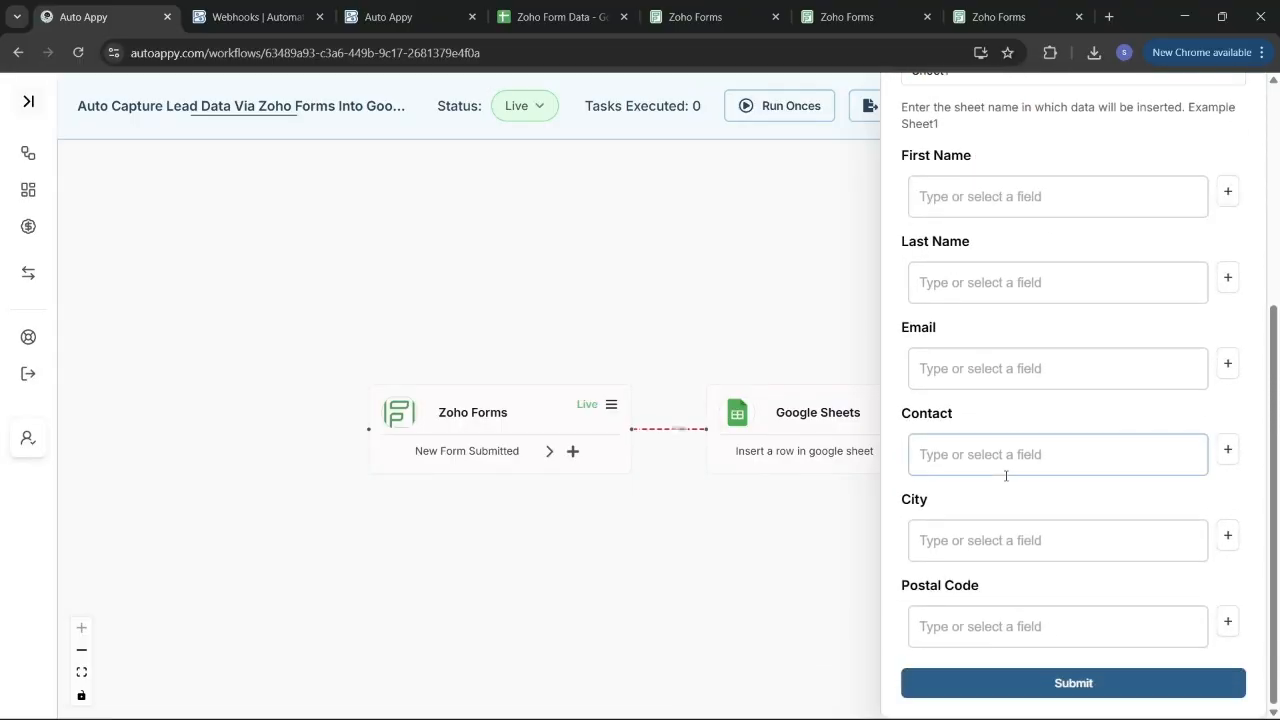
pyautogui.scroll(3, 1006, 476)
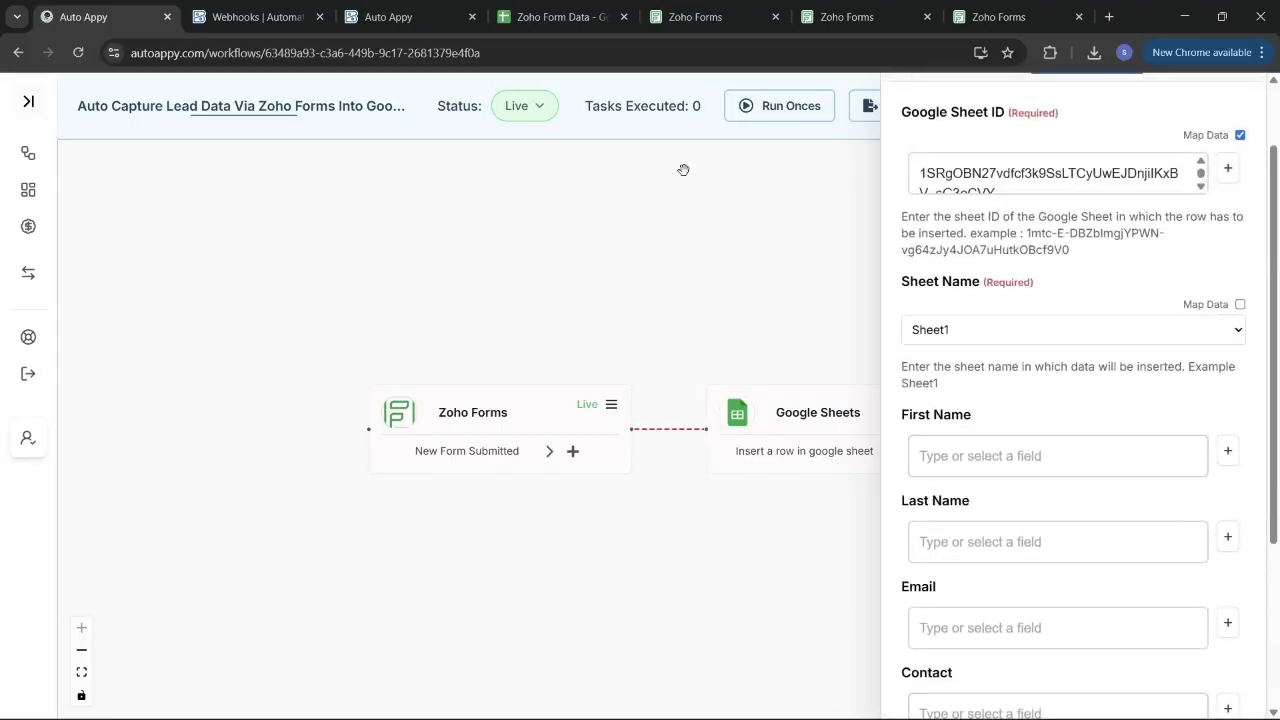
pyautogui.click(560, 16)
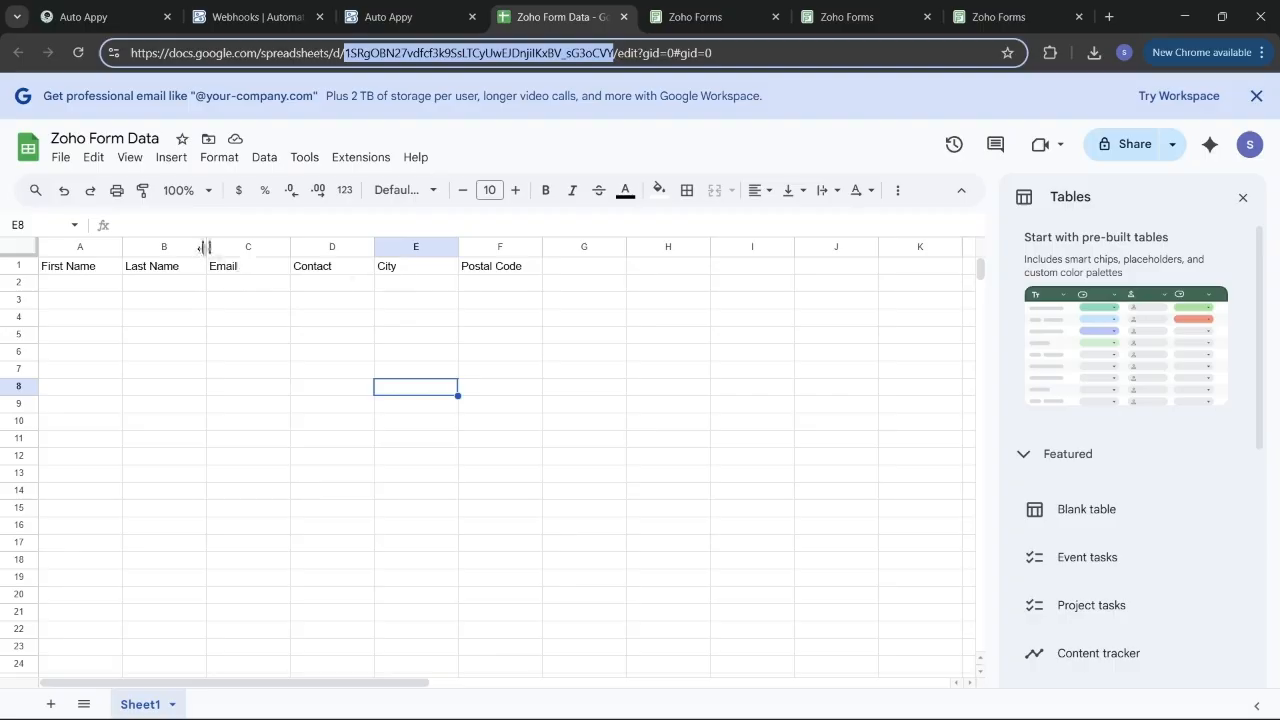
# Copy the Lead Generation form's public link from Zoho Forms' sharing options.
pyautogui.click(850, 12)
pyautogui.click(988, 17)
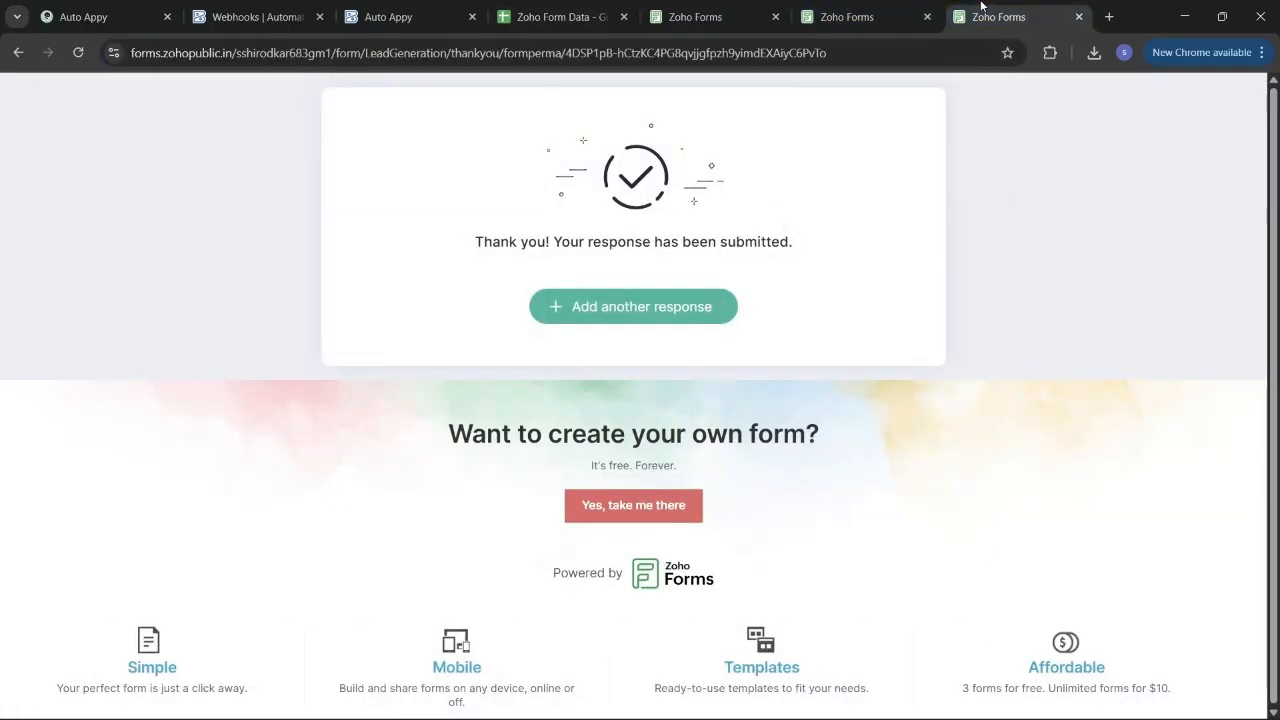
pyautogui.click(858, 15)
pyautogui.click(727, 20)
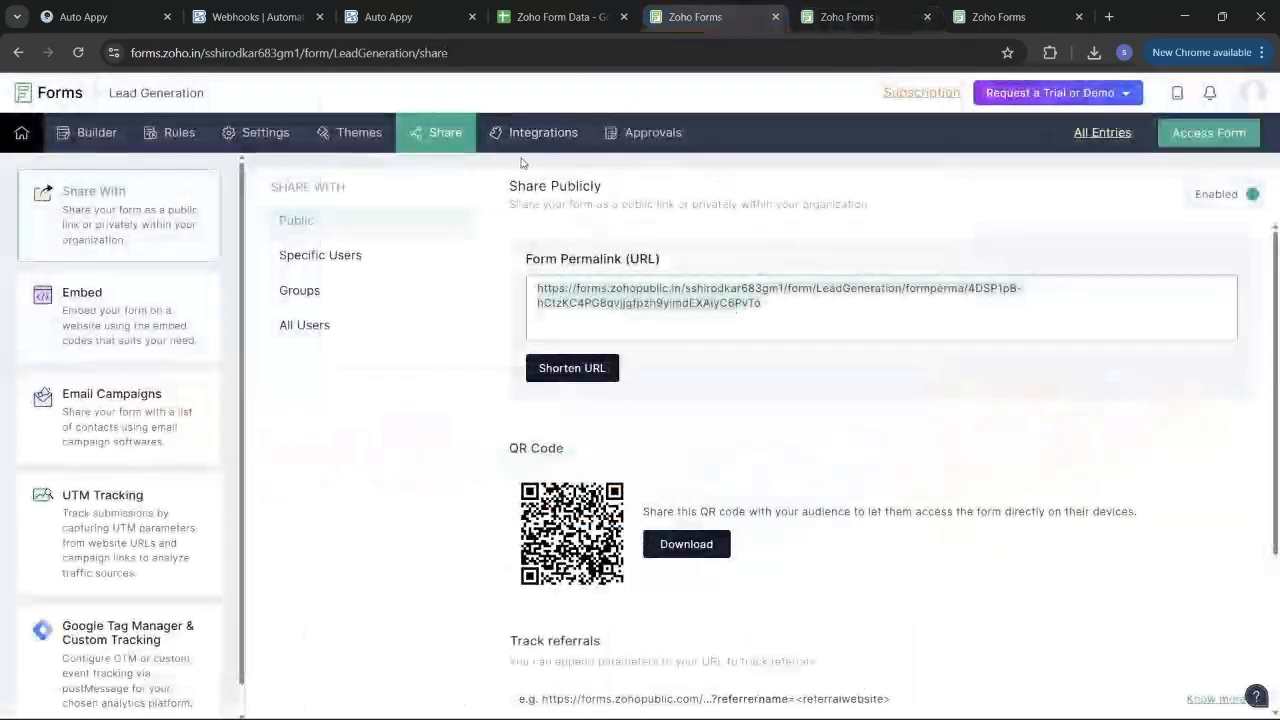
pyautogui.click(84, 136)
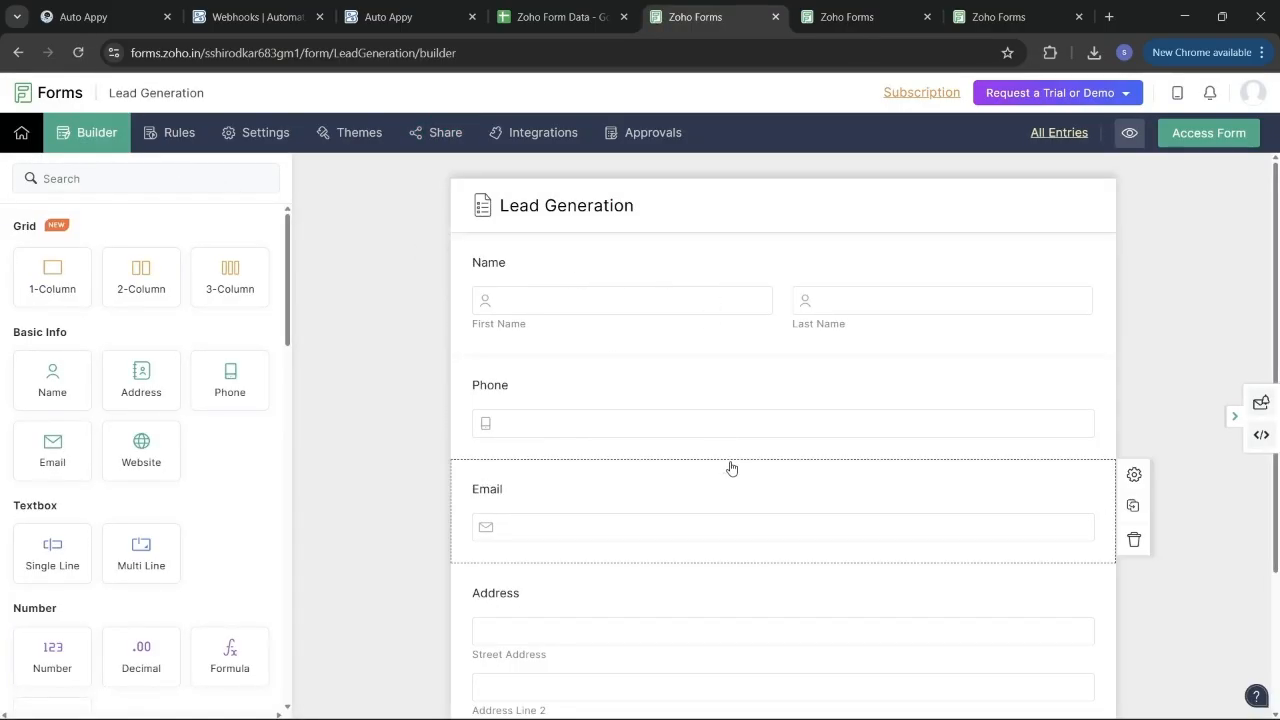
pyautogui.scroll(-2, 731, 466)
pyautogui.scroll(2, 731, 466)
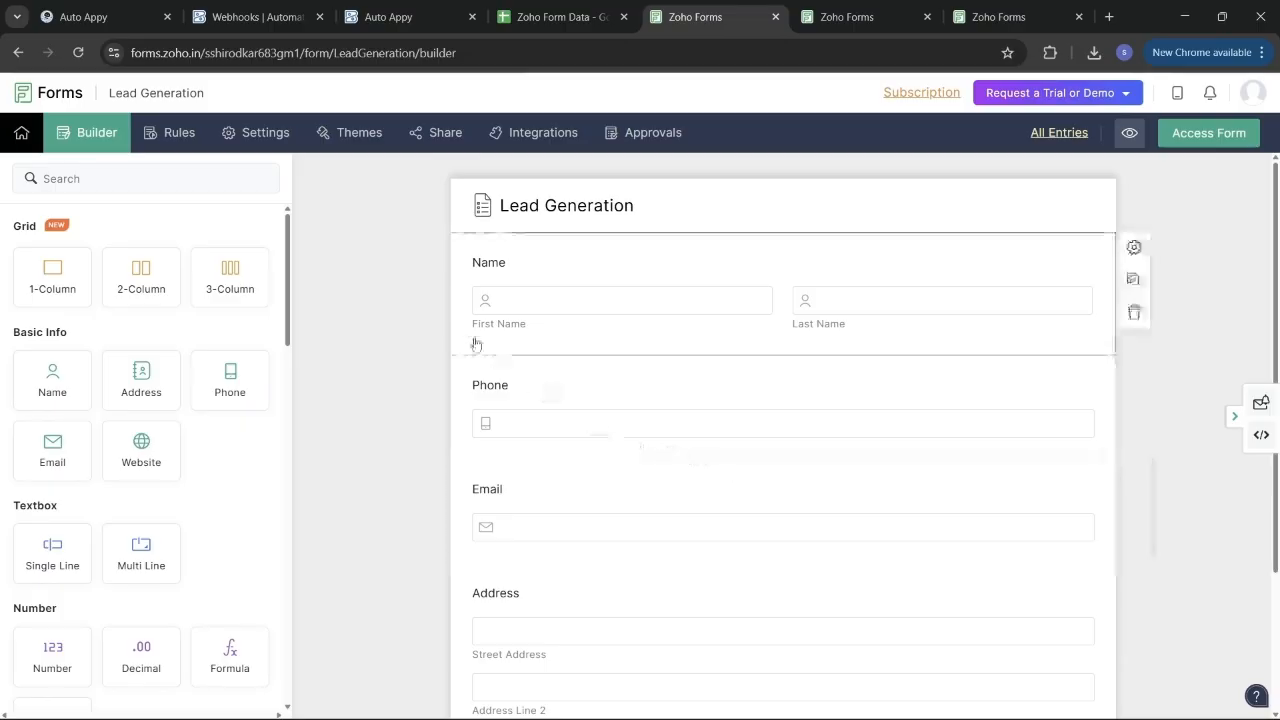
pyautogui.click(428, 133)
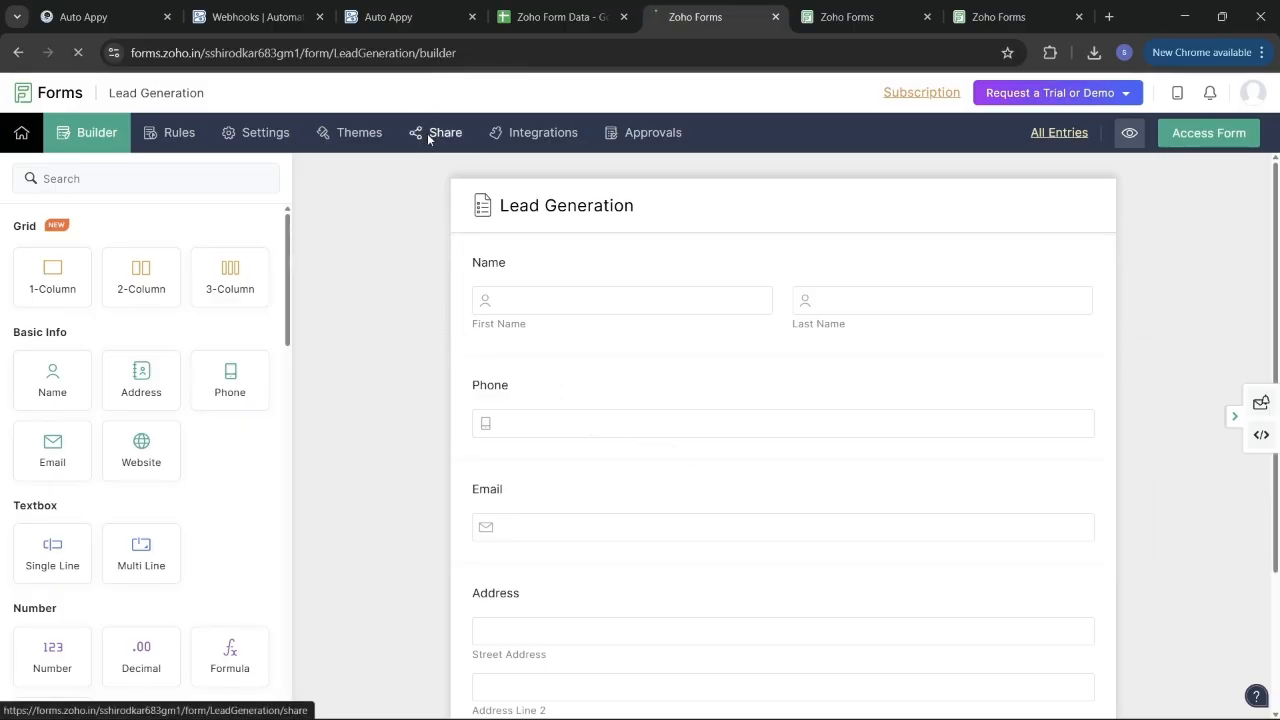
pyautogui.click(727, 303)
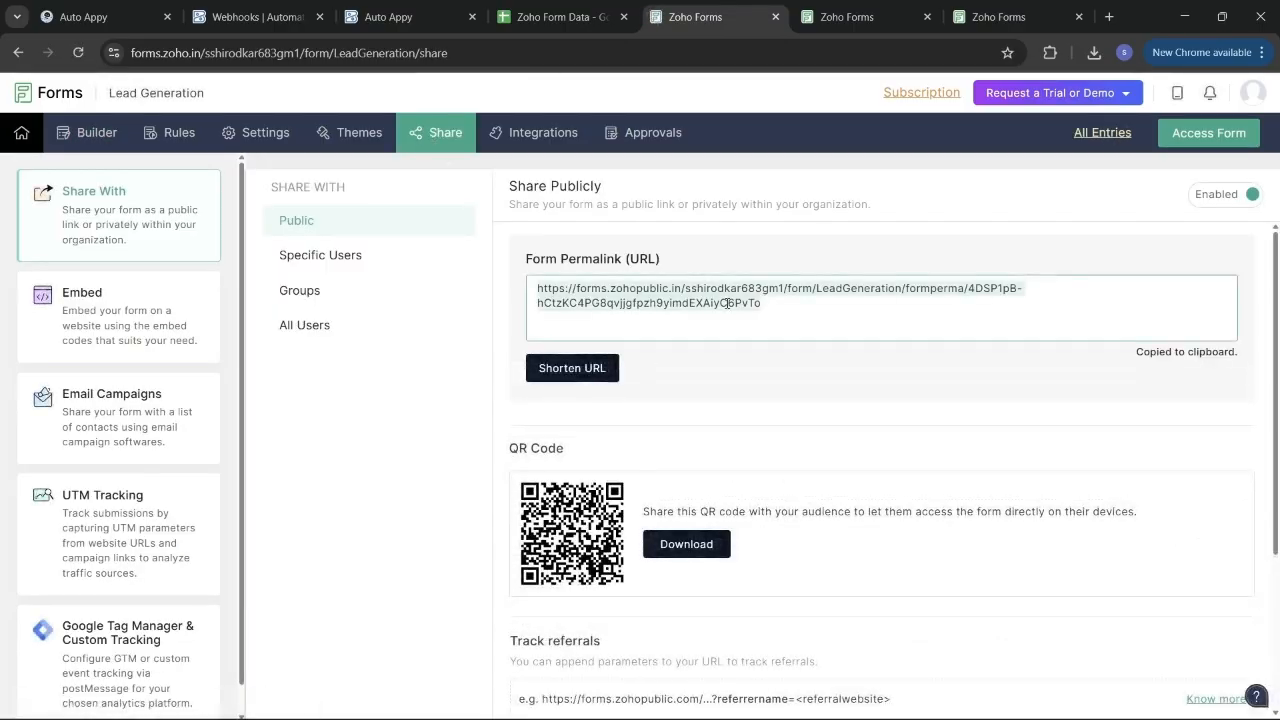
# Close the extra Zoho Forms pages and load the public Lead Generation form in a new tab.
pyautogui.click(927, 17)
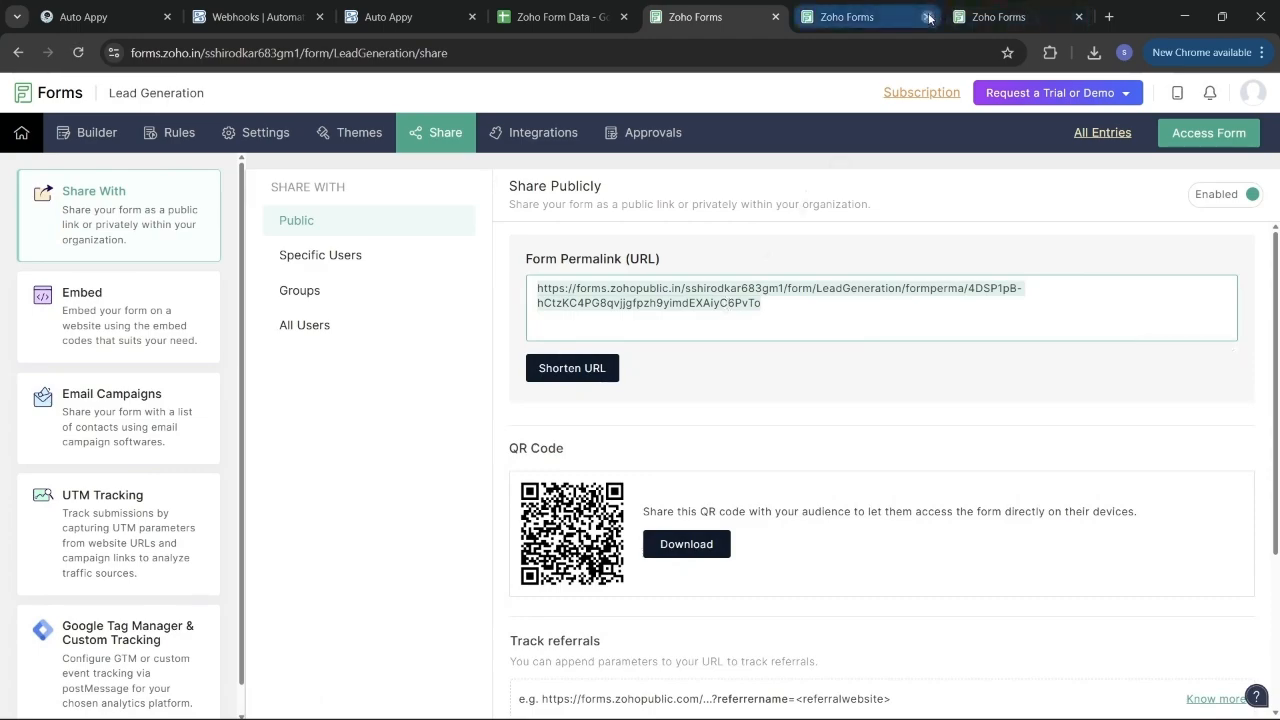
pyautogui.click(927, 17)
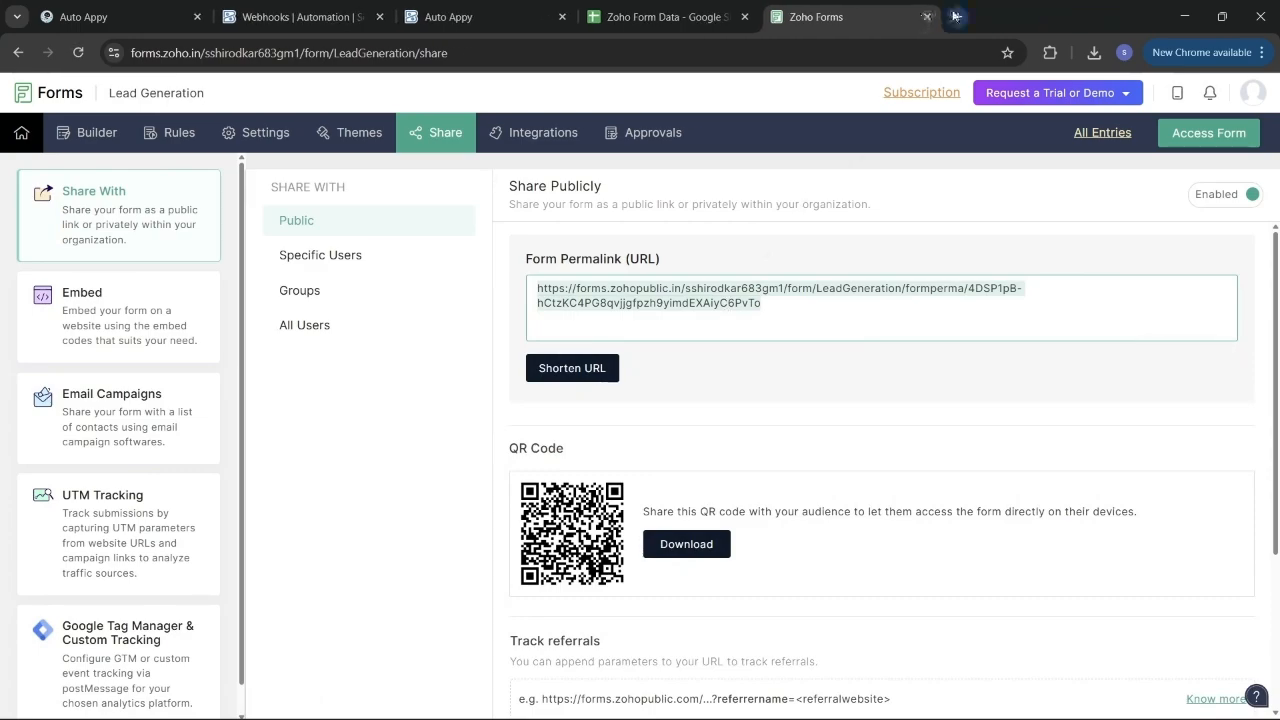
pyautogui.click(955, 17)
pyautogui.click(864, 53)
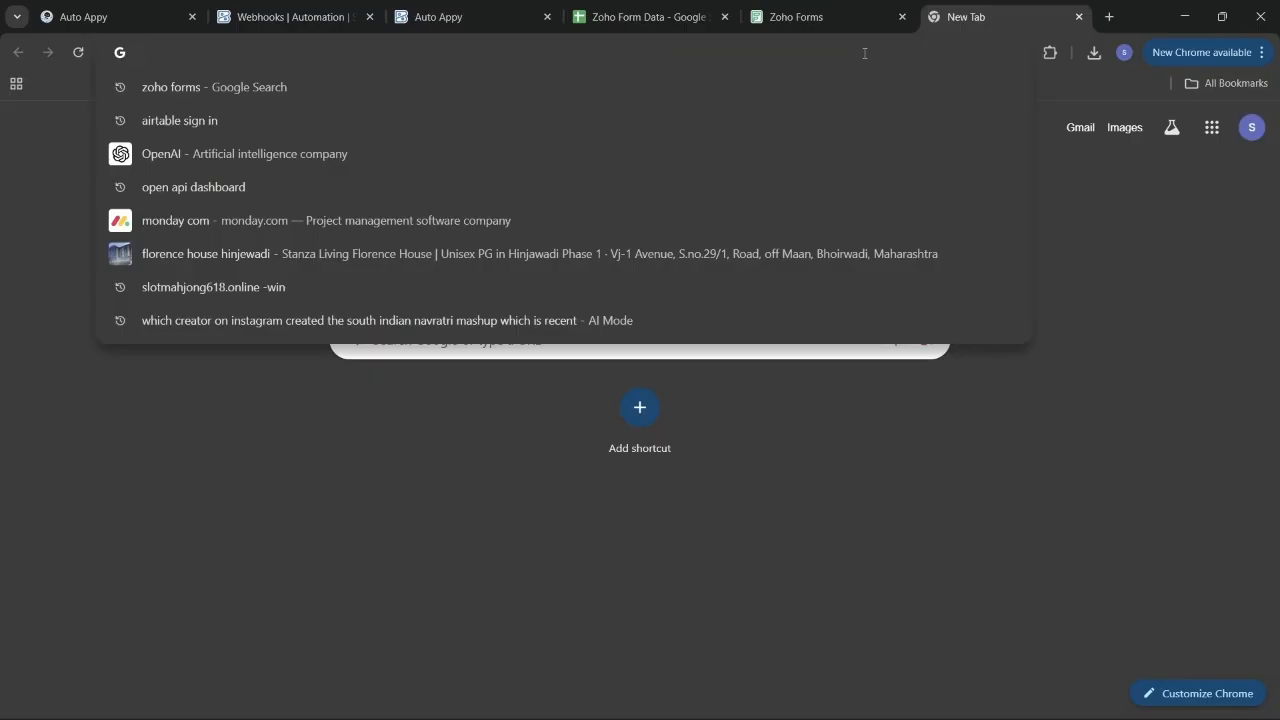
pyautogui.hotkey('ctrl', 'v')
pyautogui.press('Return')
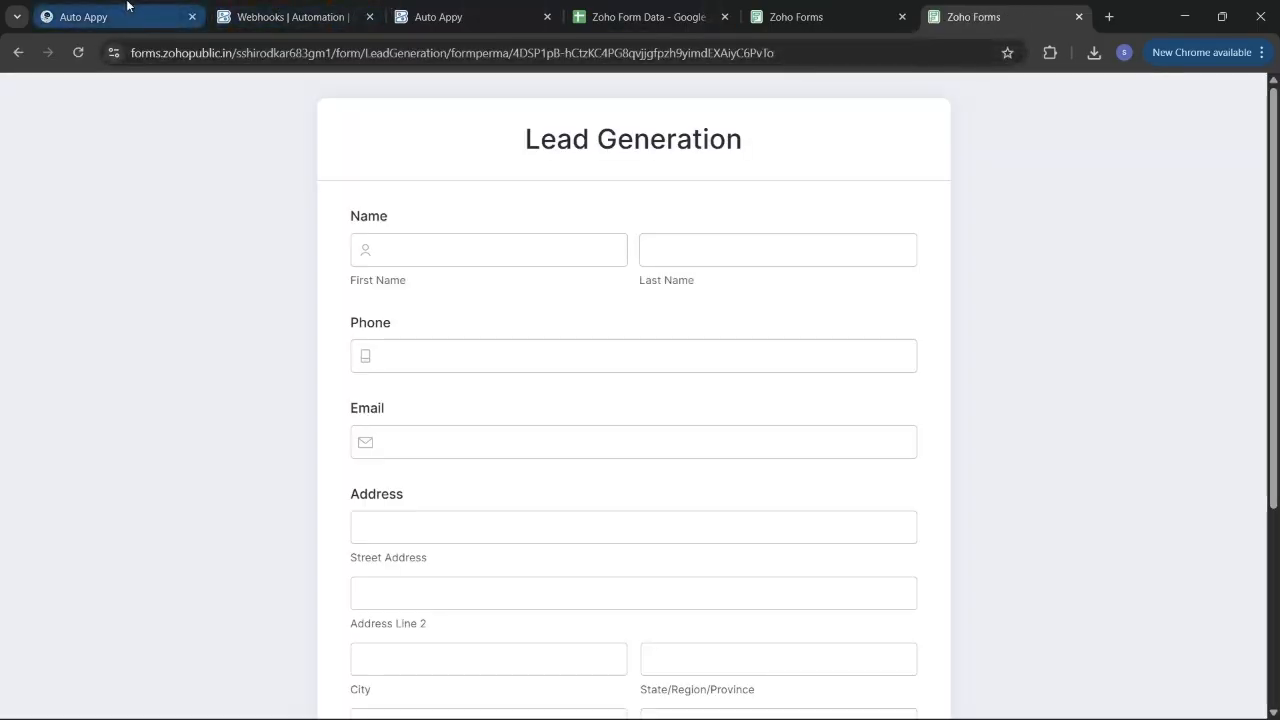
pyautogui.click(127, 8)
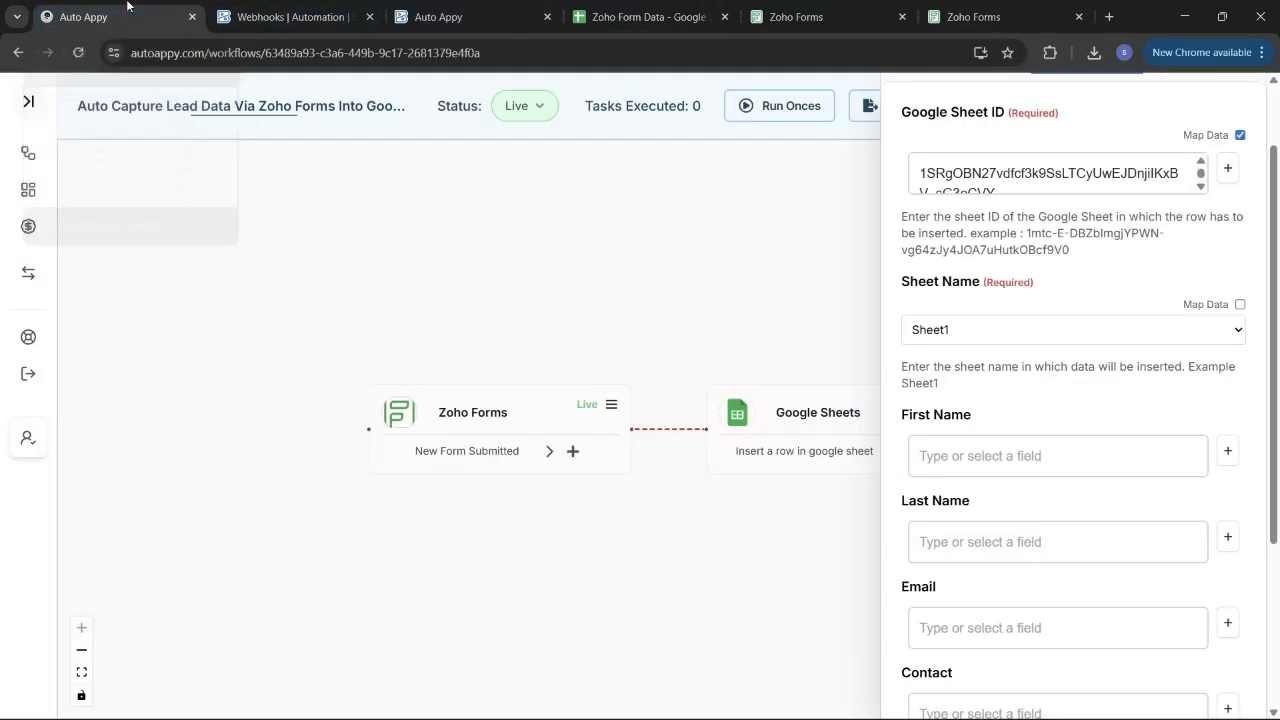
# Map the sheet's First Name and Last Name columns to the Zoho Forms name fields.
pyautogui.click(1149, 441)
pyautogui.scroll(-1, 1152, 445)
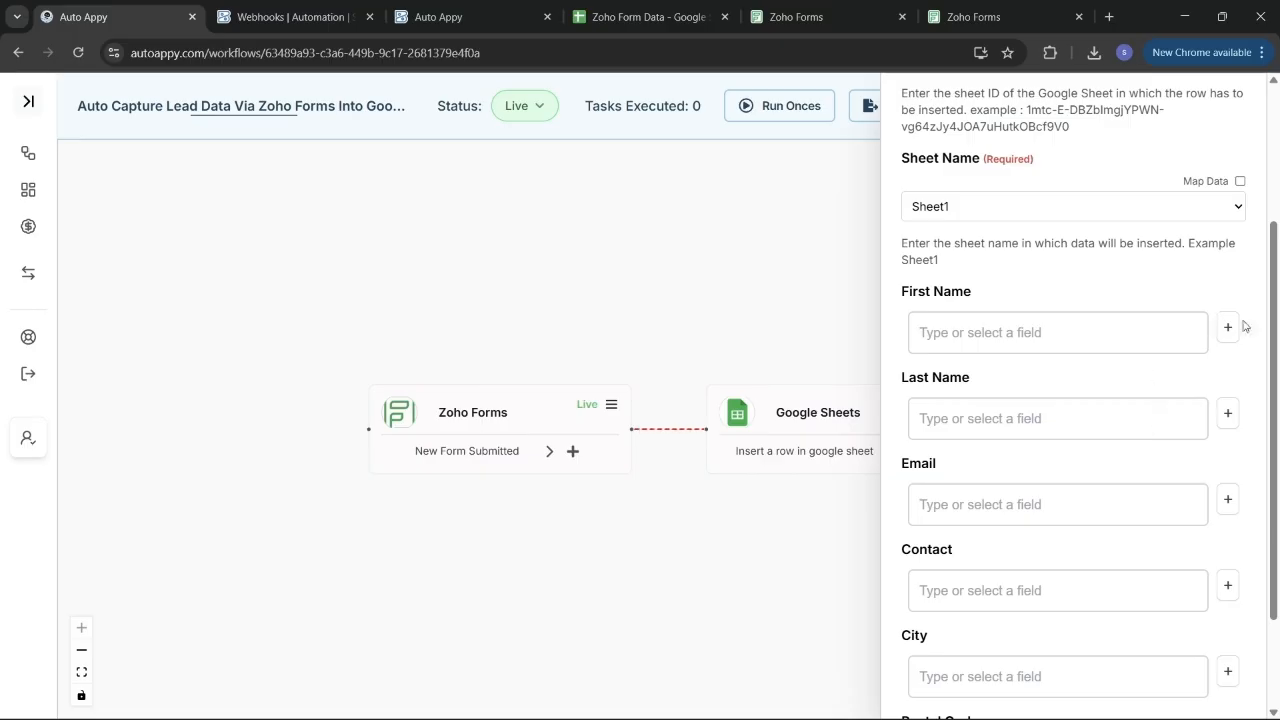
pyautogui.click(1126, 317)
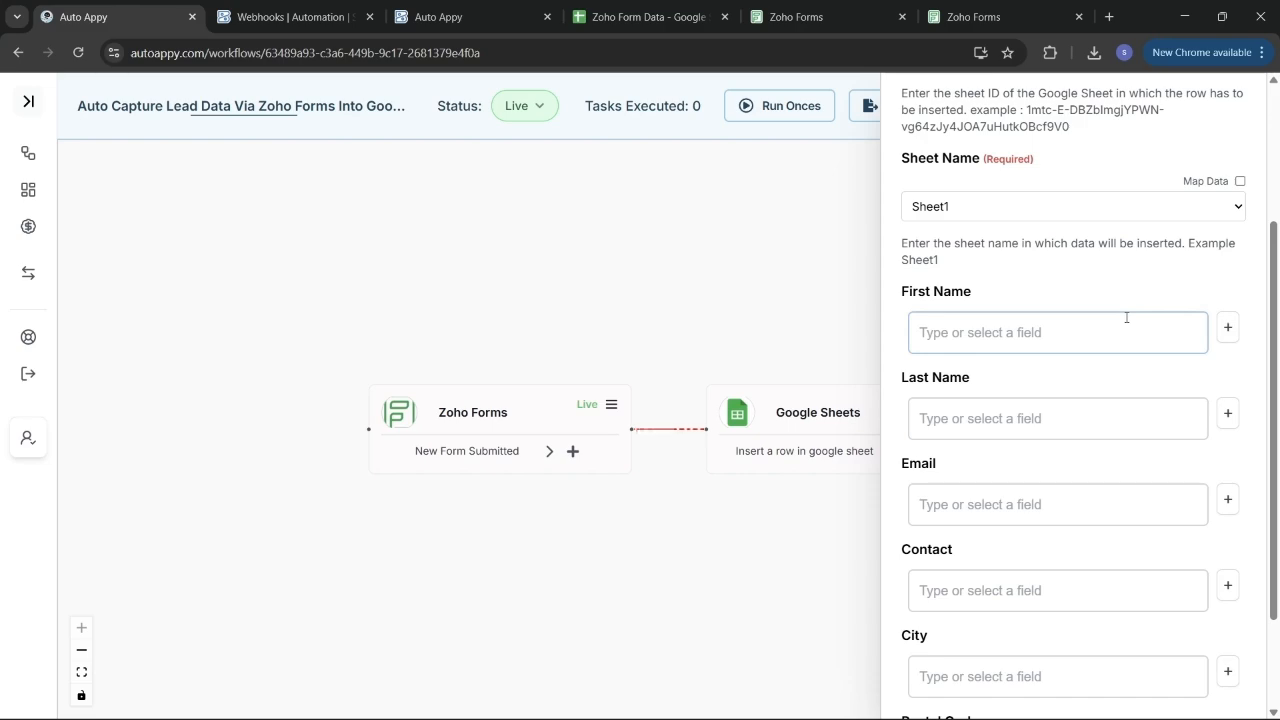
pyautogui.click(1228, 330)
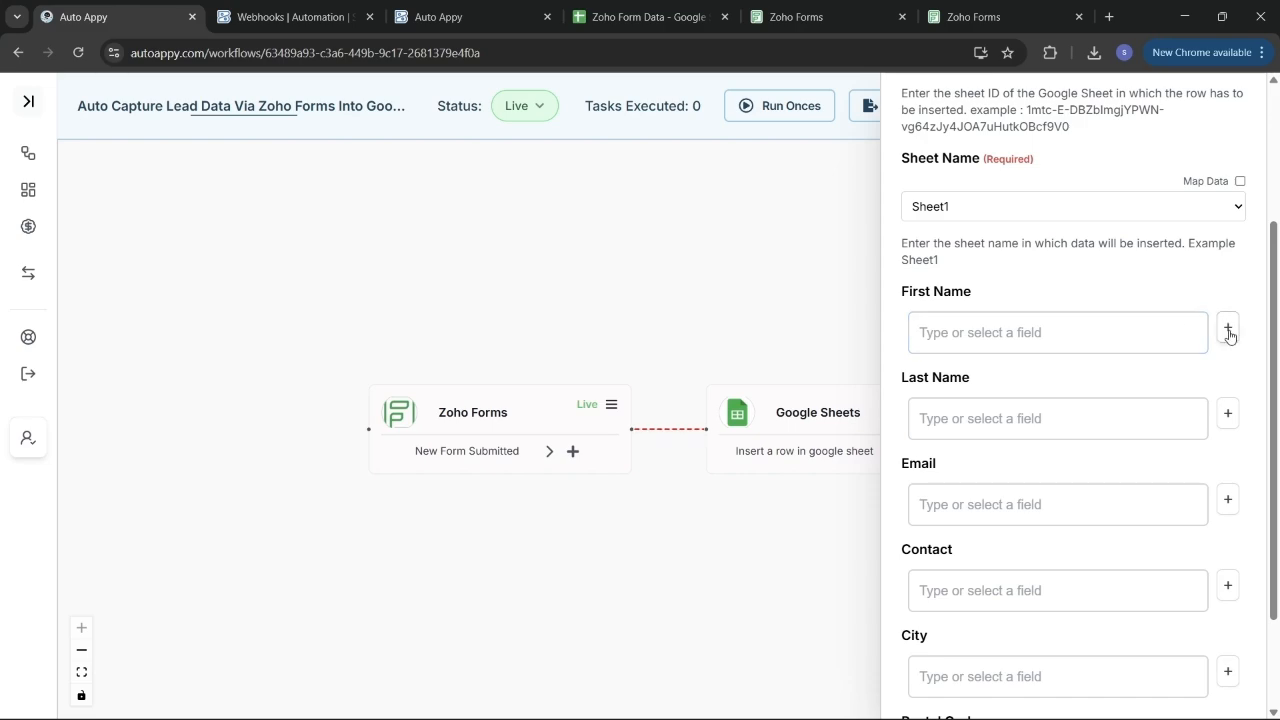
pyautogui.click(1228, 332)
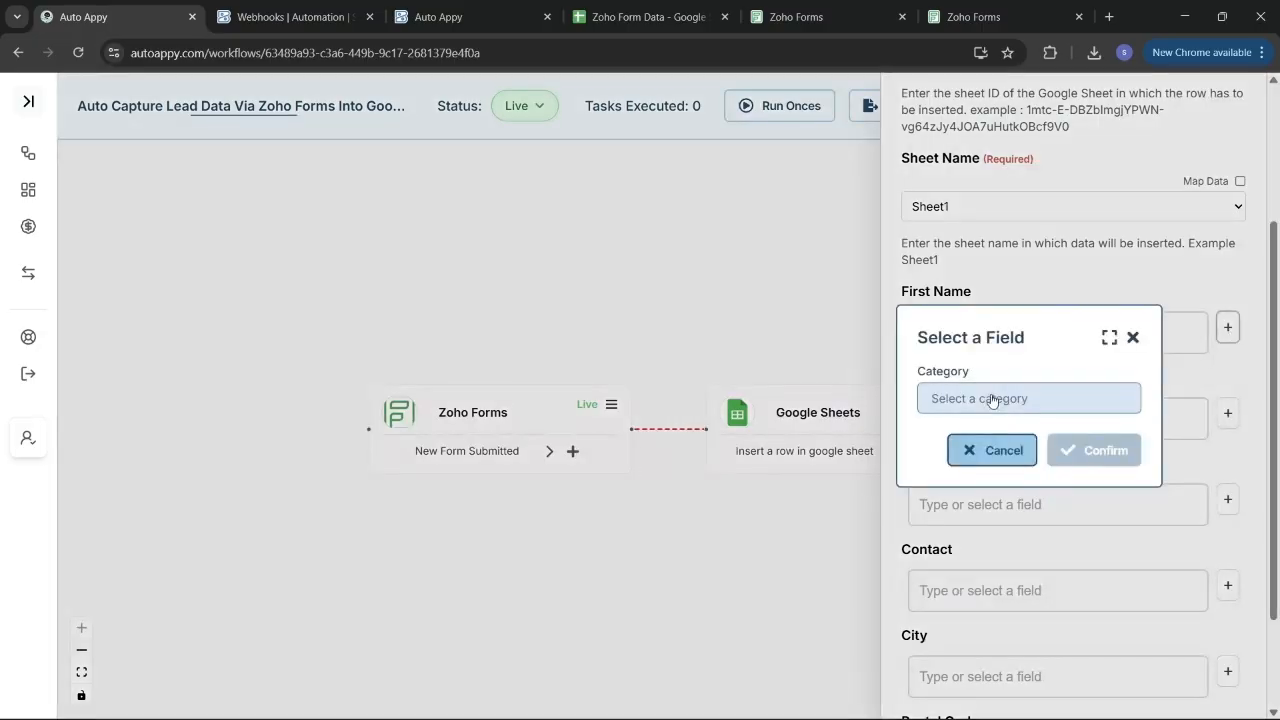
pyautogui.click(978, 397)
pyautogui.click(975, 434)
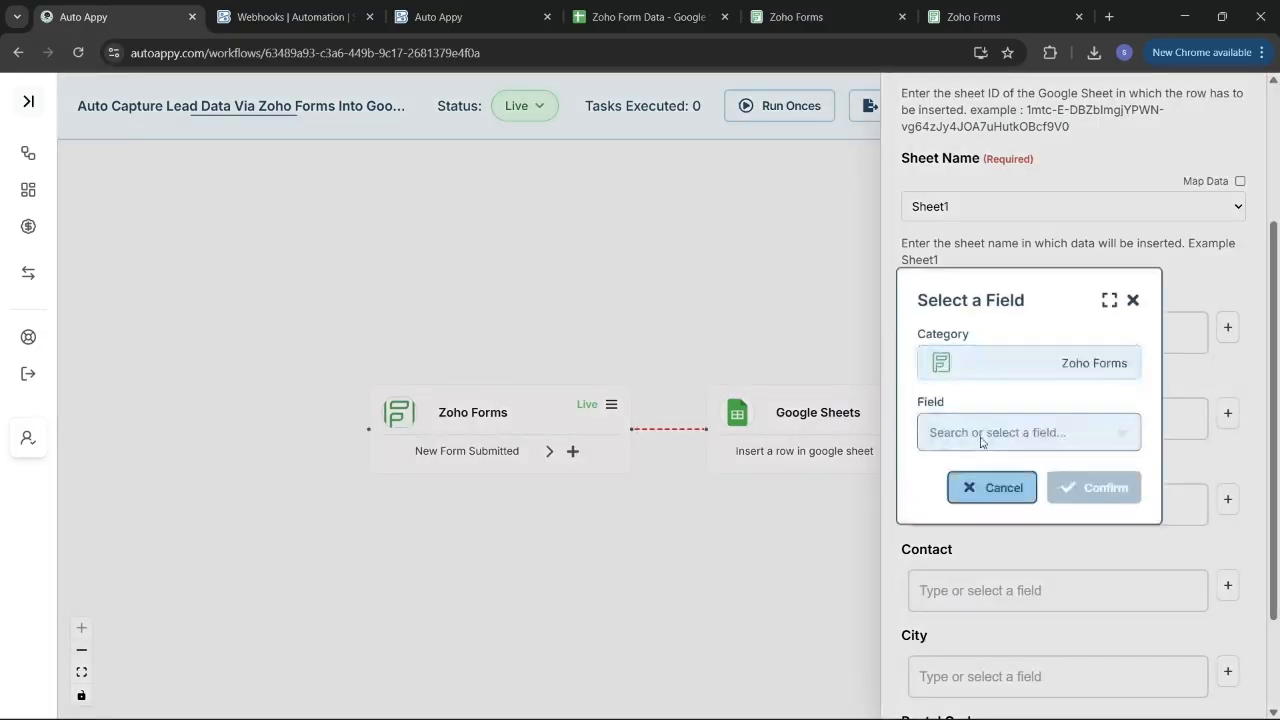
pyautogui.click(978, 431)
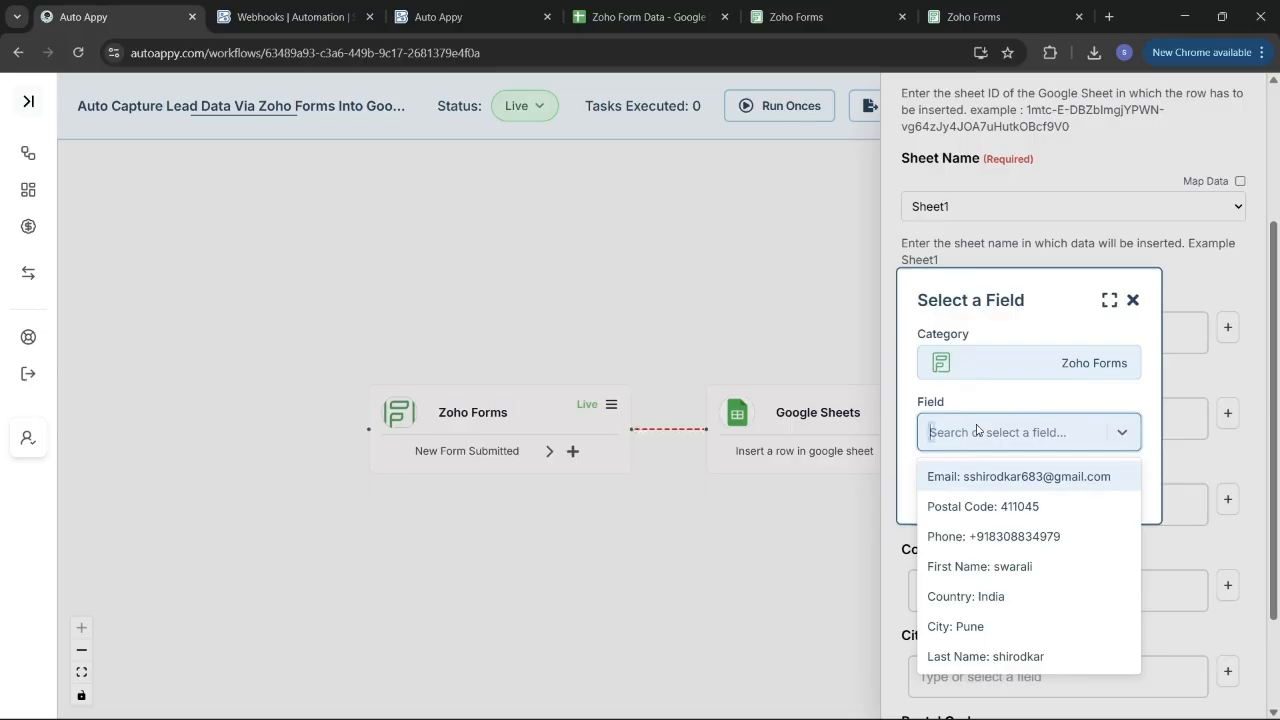
pyautogui.click(986, 568)
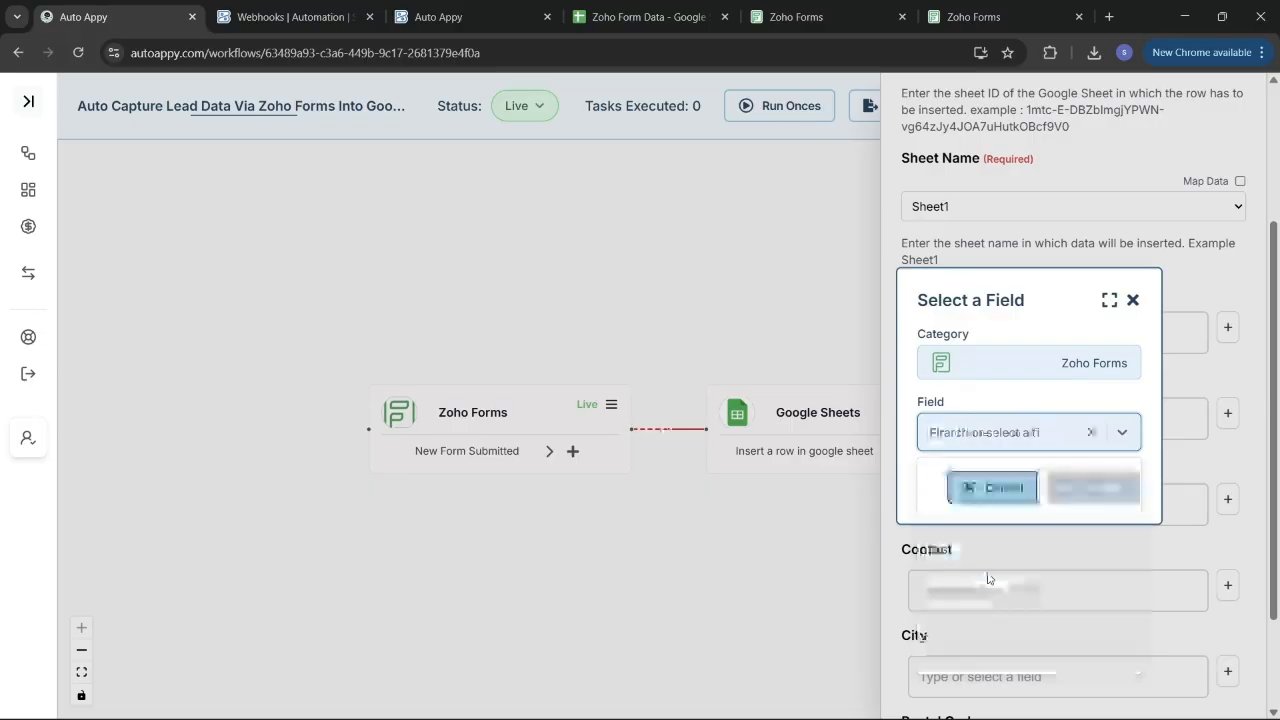
pyautogui.click(1097, 487)
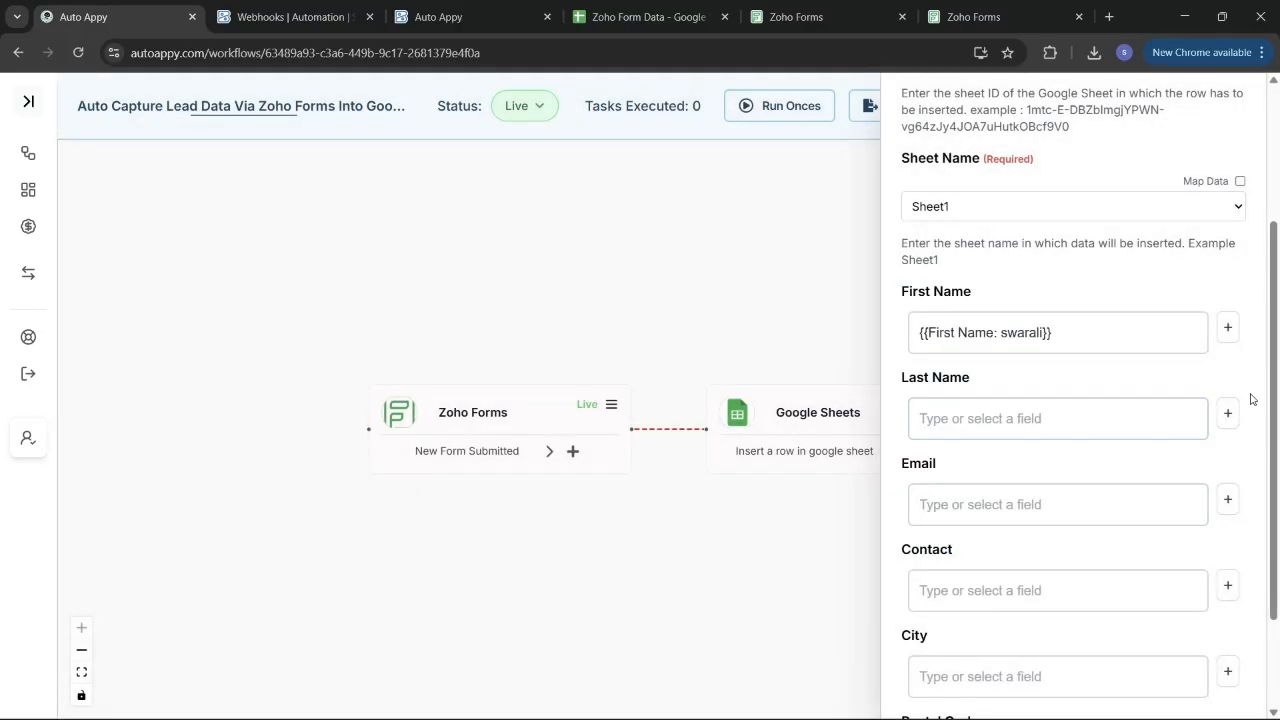
pyautogui.click(1228, 414)
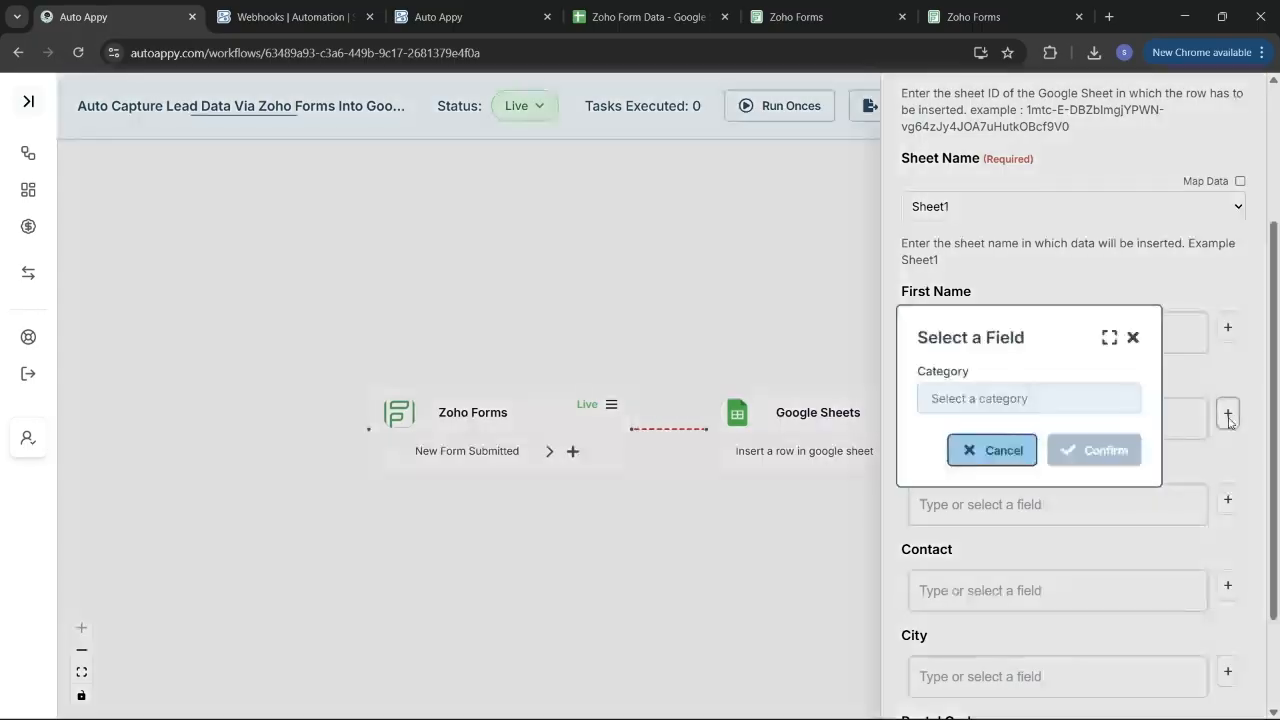
pyautogui.click(1038, 395)
pyautogui.click(1000, 437)
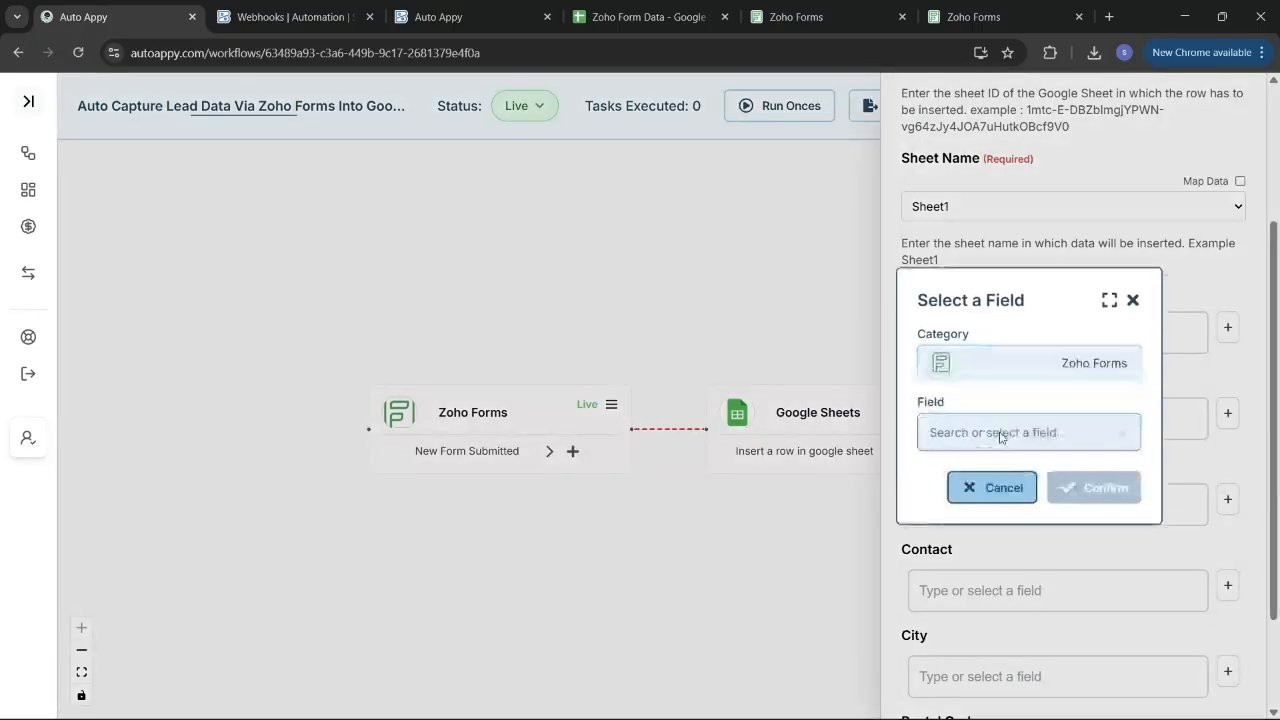
pyautogui.click(1005, 432)
pyautogui.click(1014, 658)
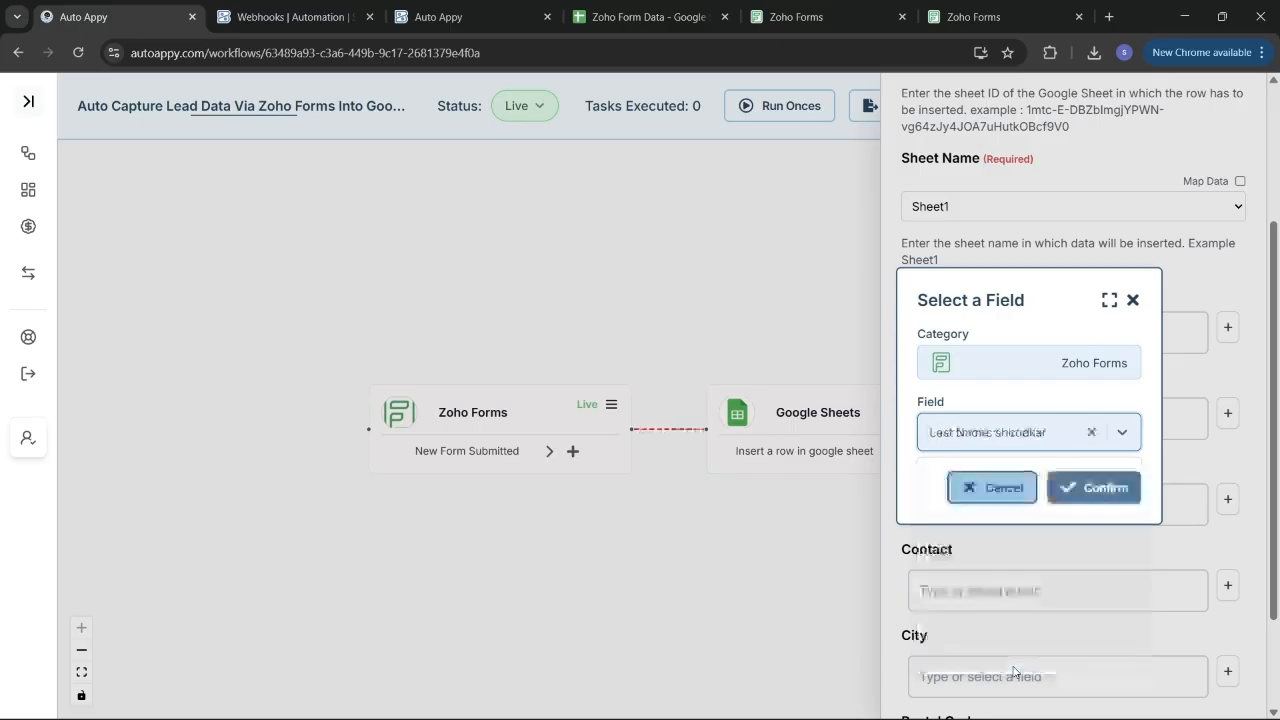
pyautogui.click(1078, 489)
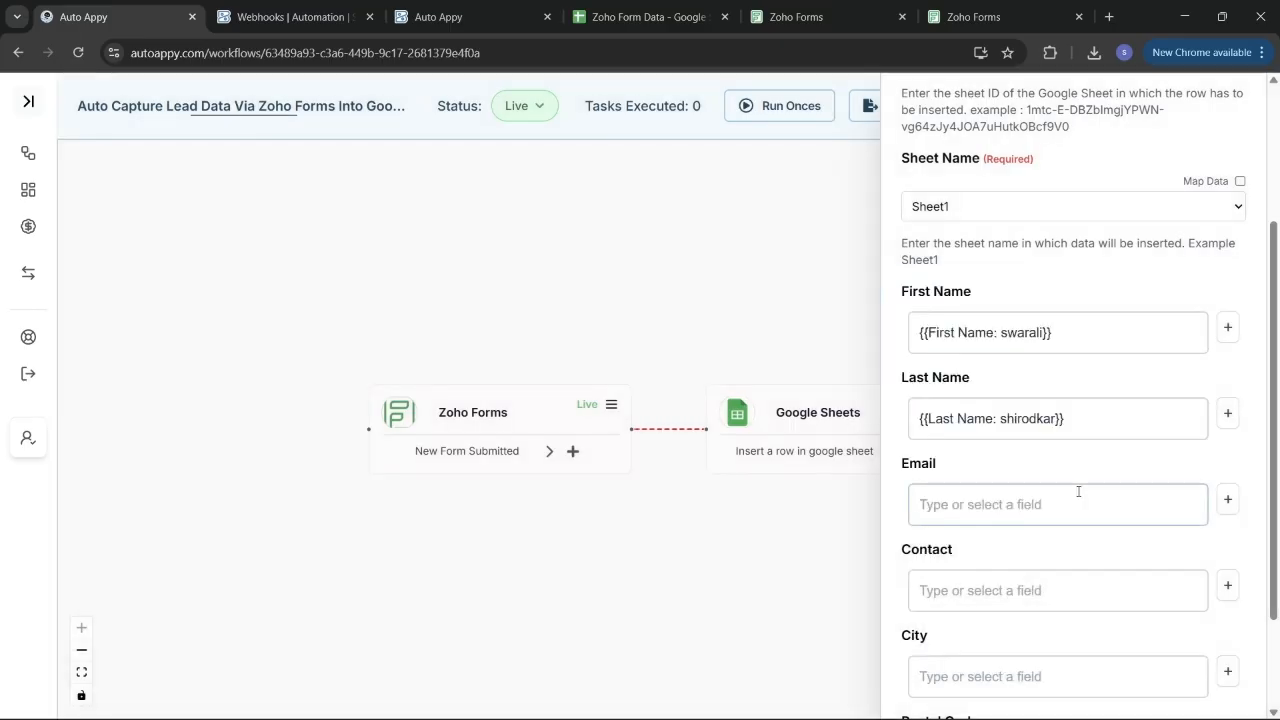
# Map the Email column to the form's Email field and Contact to its Phone field.
pyautogui.click(1228, 499)
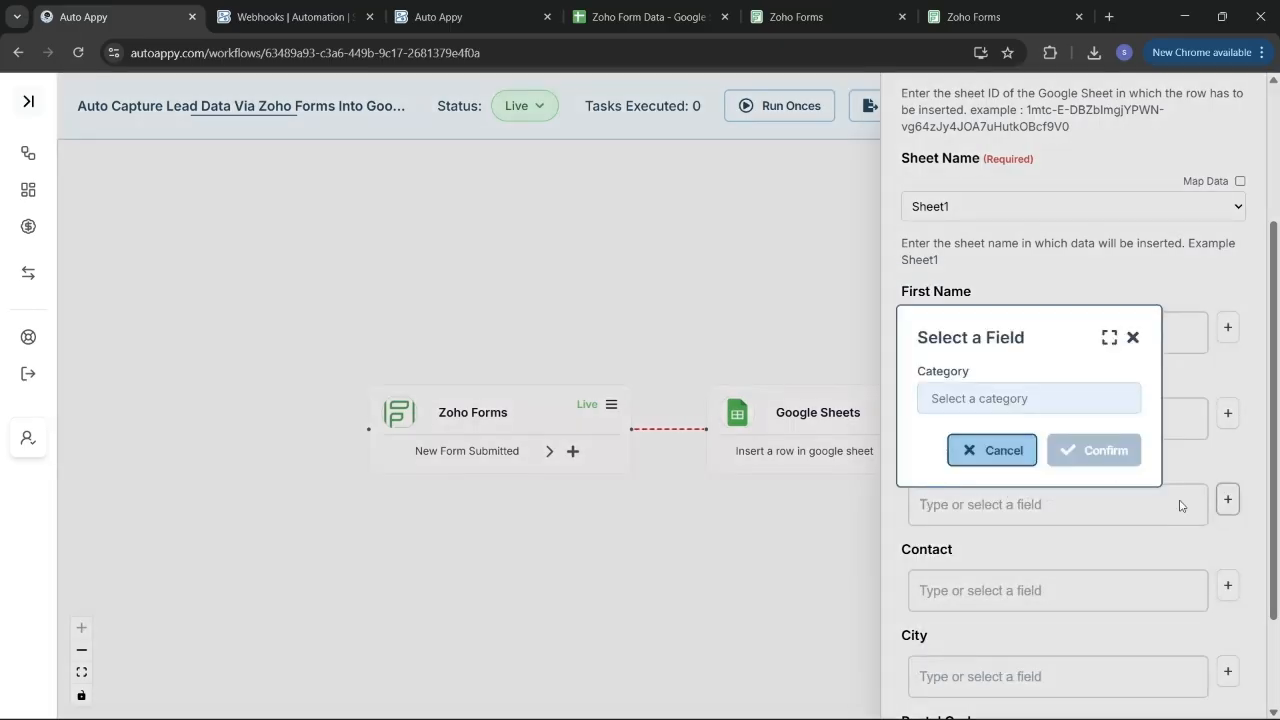
pyautogui.click(1026, 410)
pyautogui.click(1022, 436)
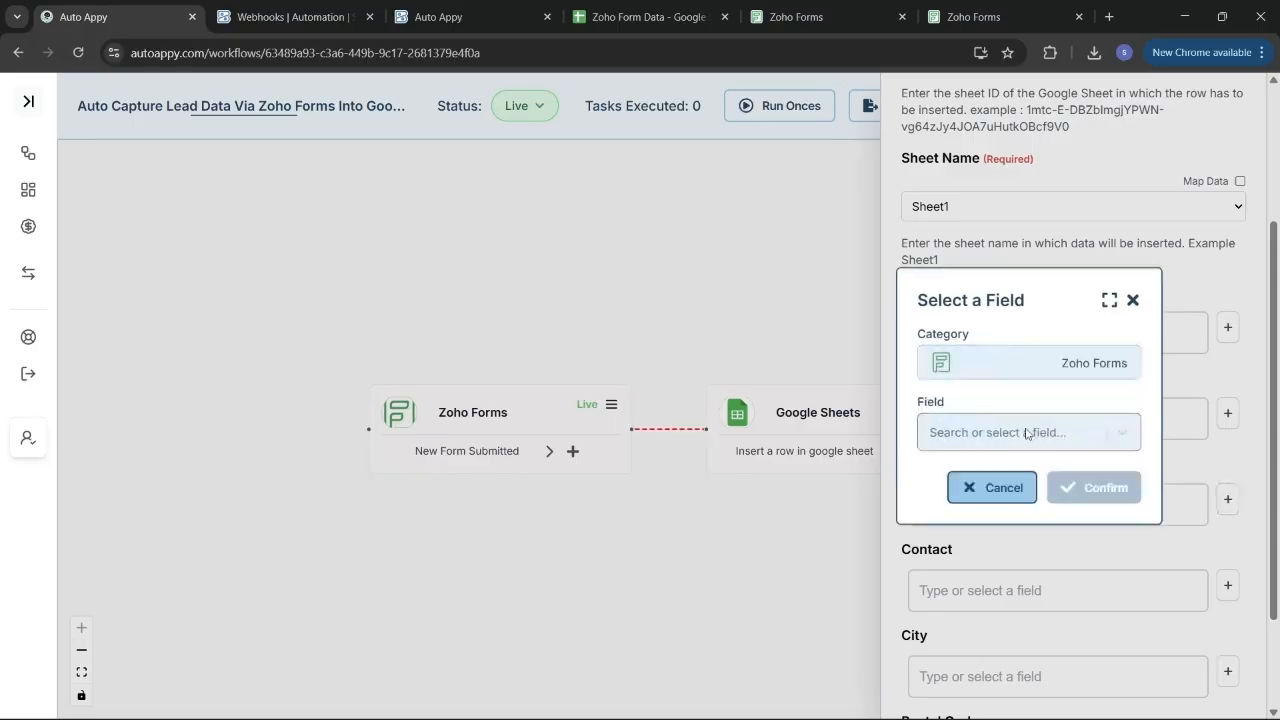
pyautogui.click(1019, 440)
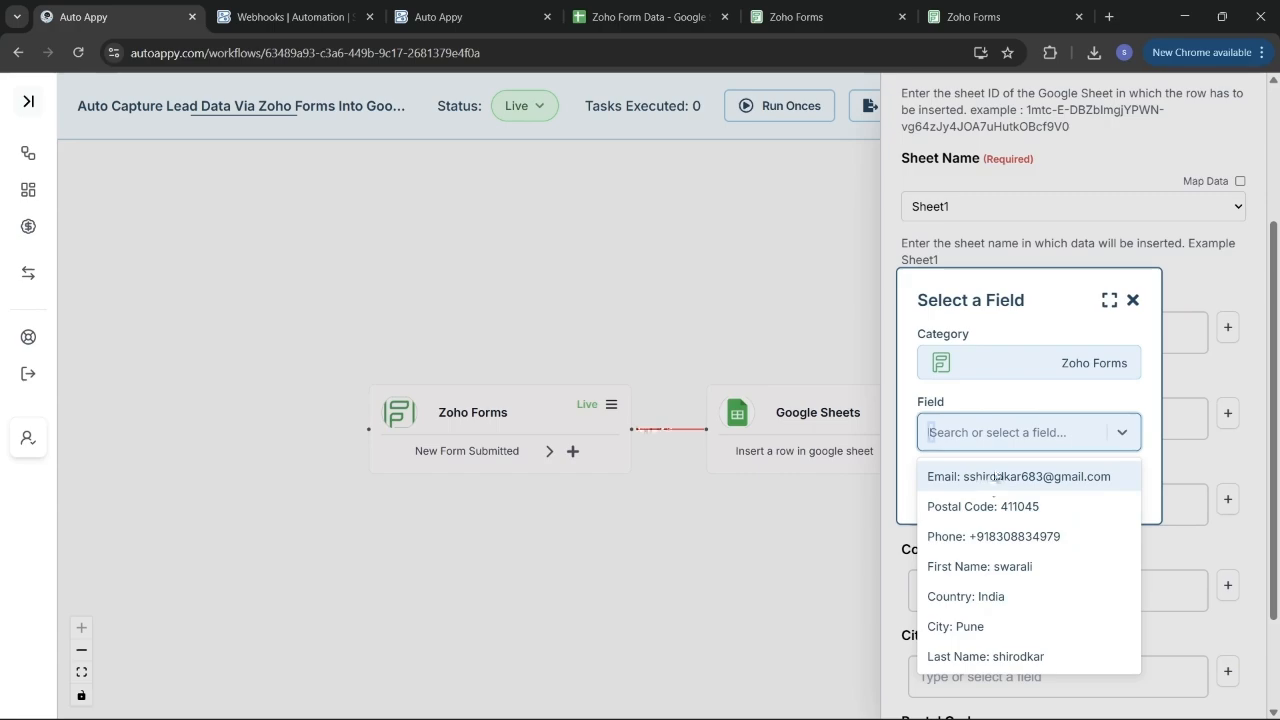
pyautogui.click(975, 476)
pyautogui.click(1081, 490)
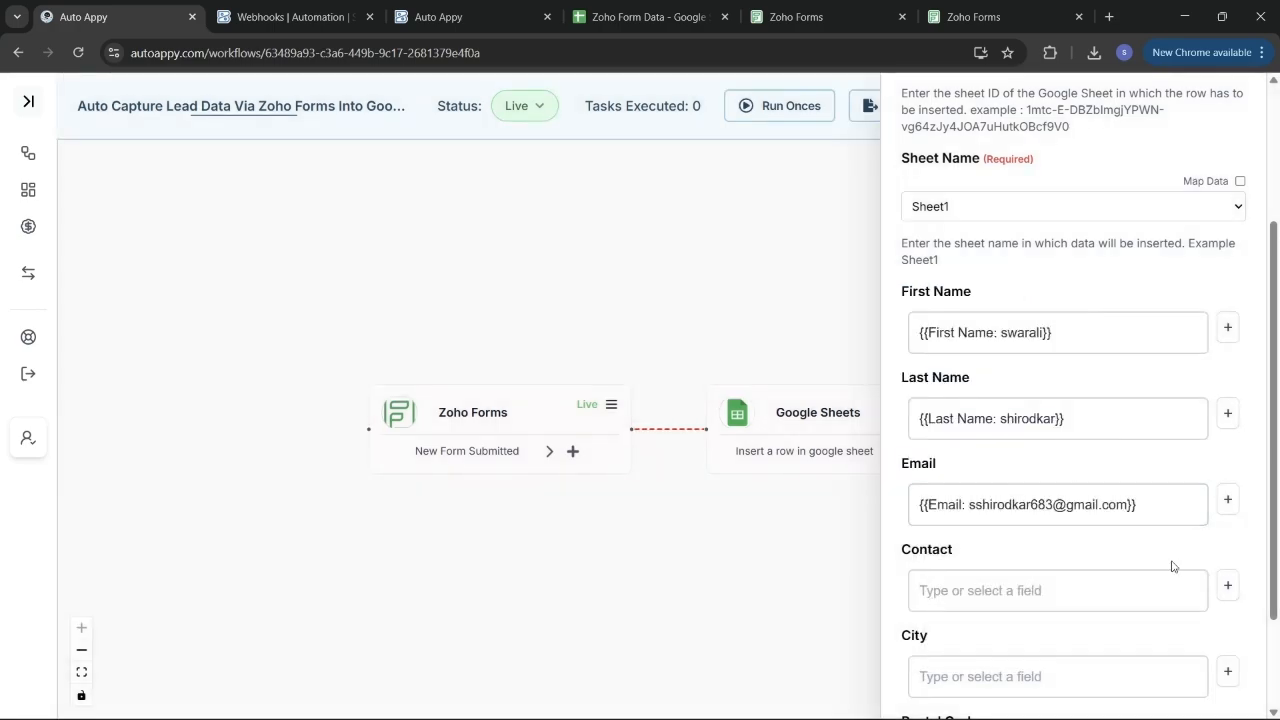
pyautogui.click(1227, 586)
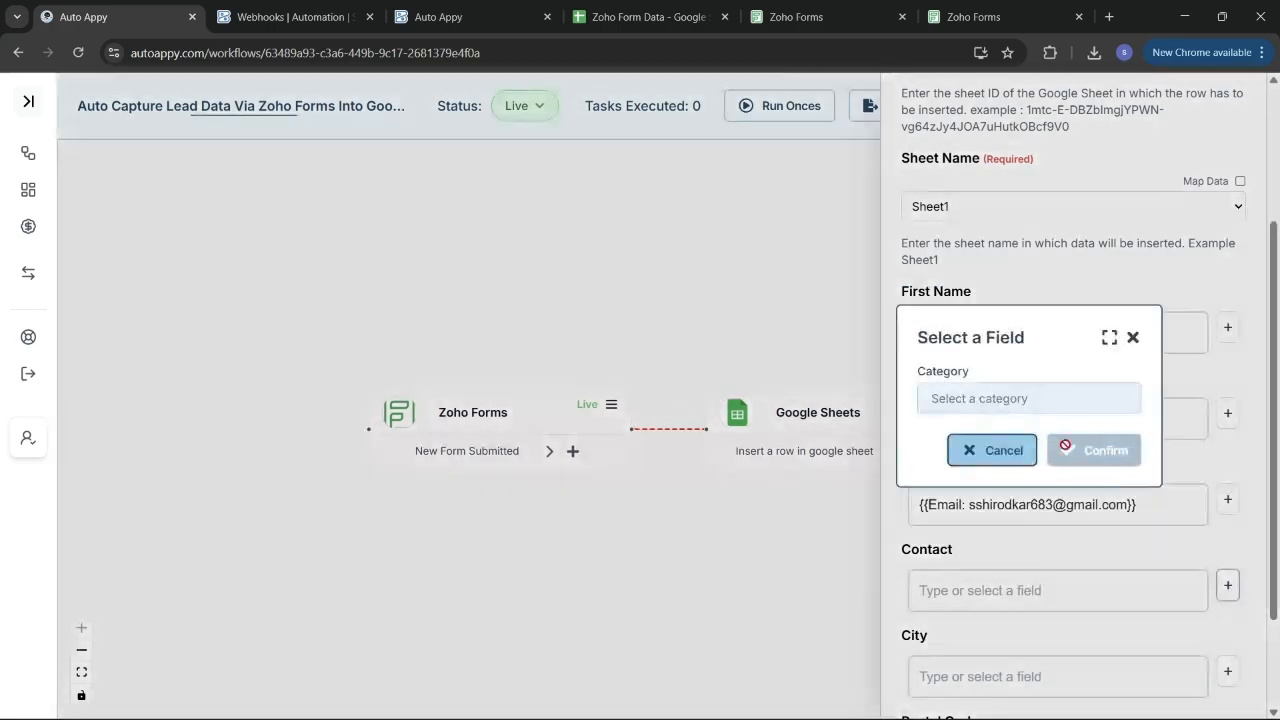
pyautogui.click(1016, 399)
pyautogui.click(962, 432)
pyautogui.click(980, 432)
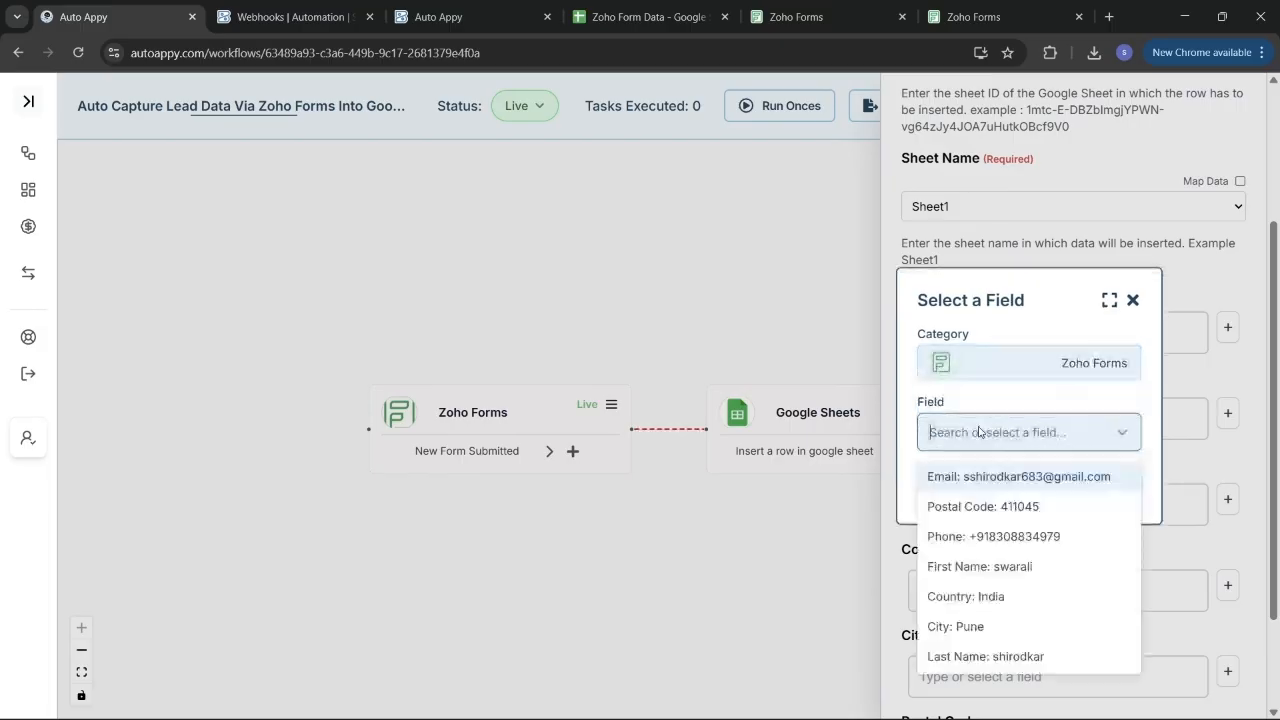
pyautogui.click(985, 536)
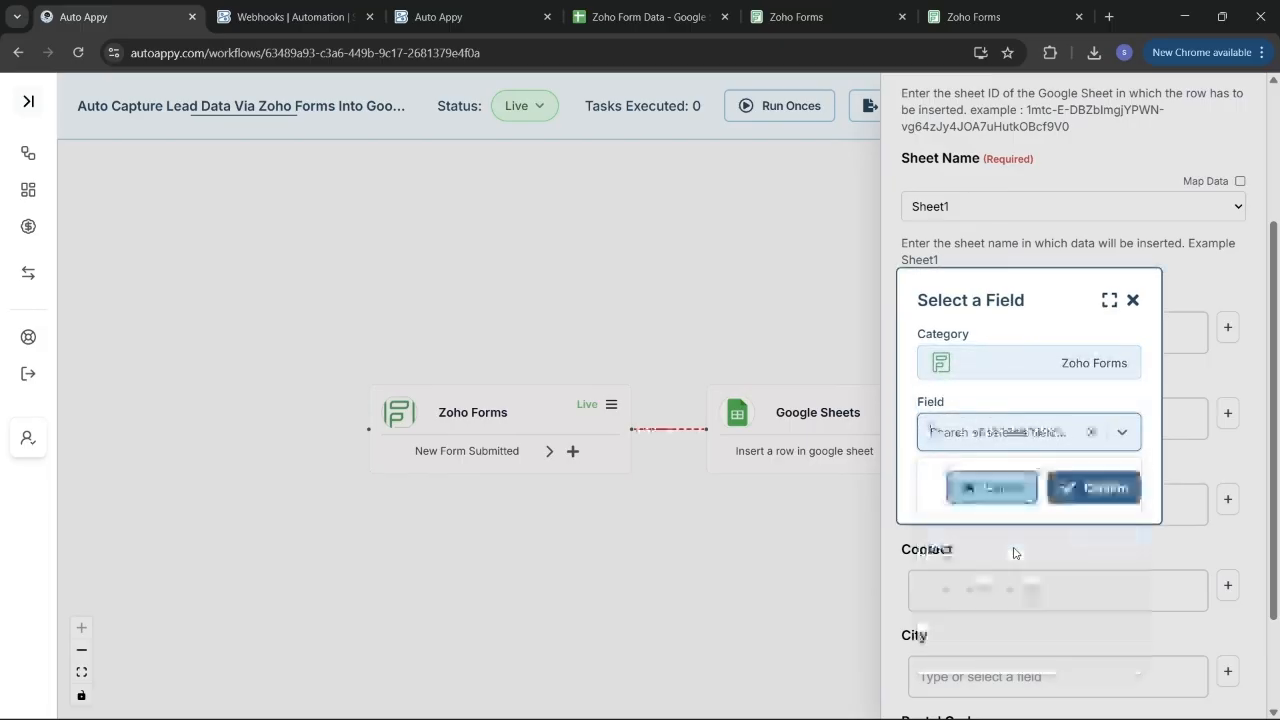
pyautogui.click(1098, 488)
# Map City and Postal Code (411045) to the Zoho Forms fields and save the mapping.
pyautogui.scroll(-2, 1100, 640)
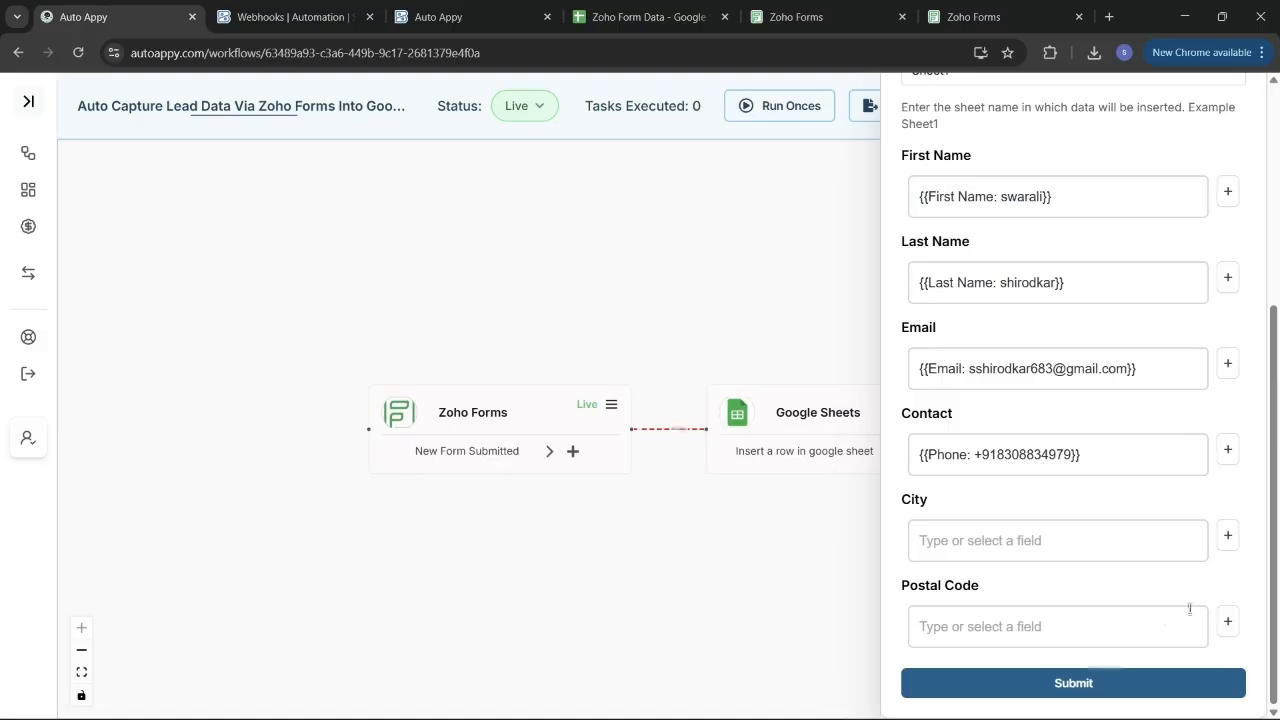
pyautogui.click(1228, 535)
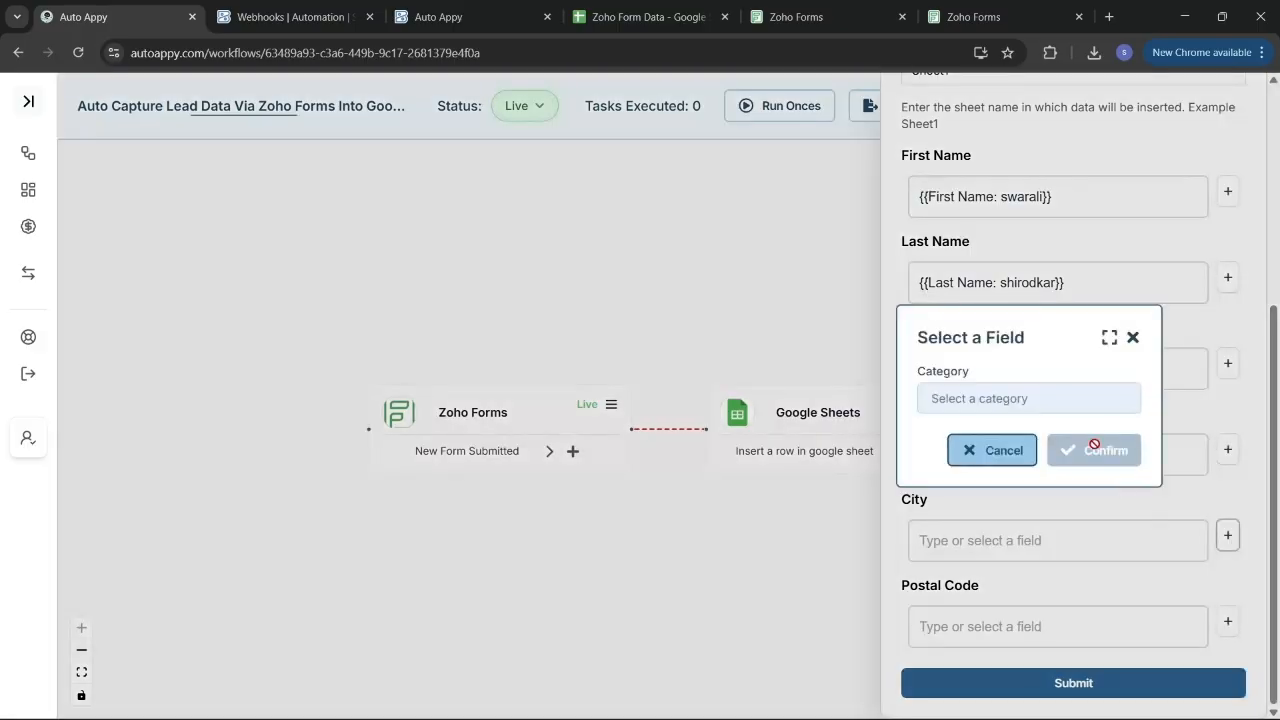
pyautogui.click(1064, 402)
pyautogui.click(1046, 440)
pyautogui.click(1040, 432)
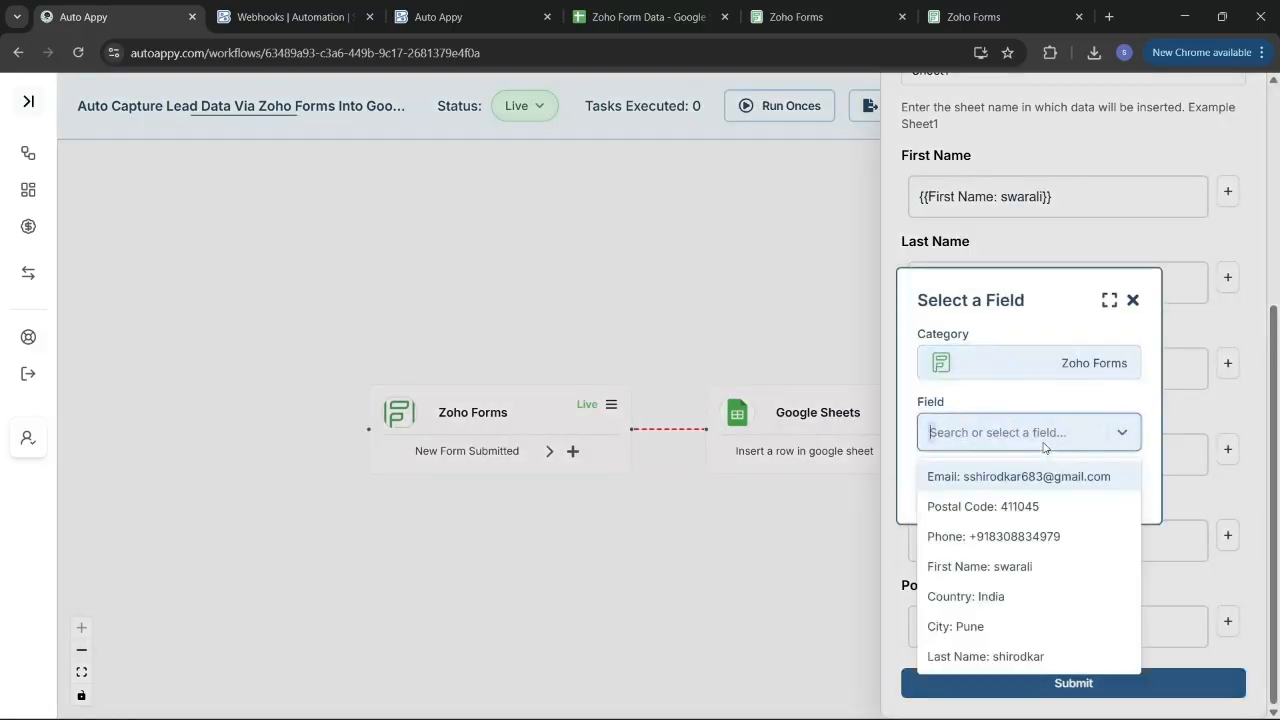
pyautogui.click(962, 625)
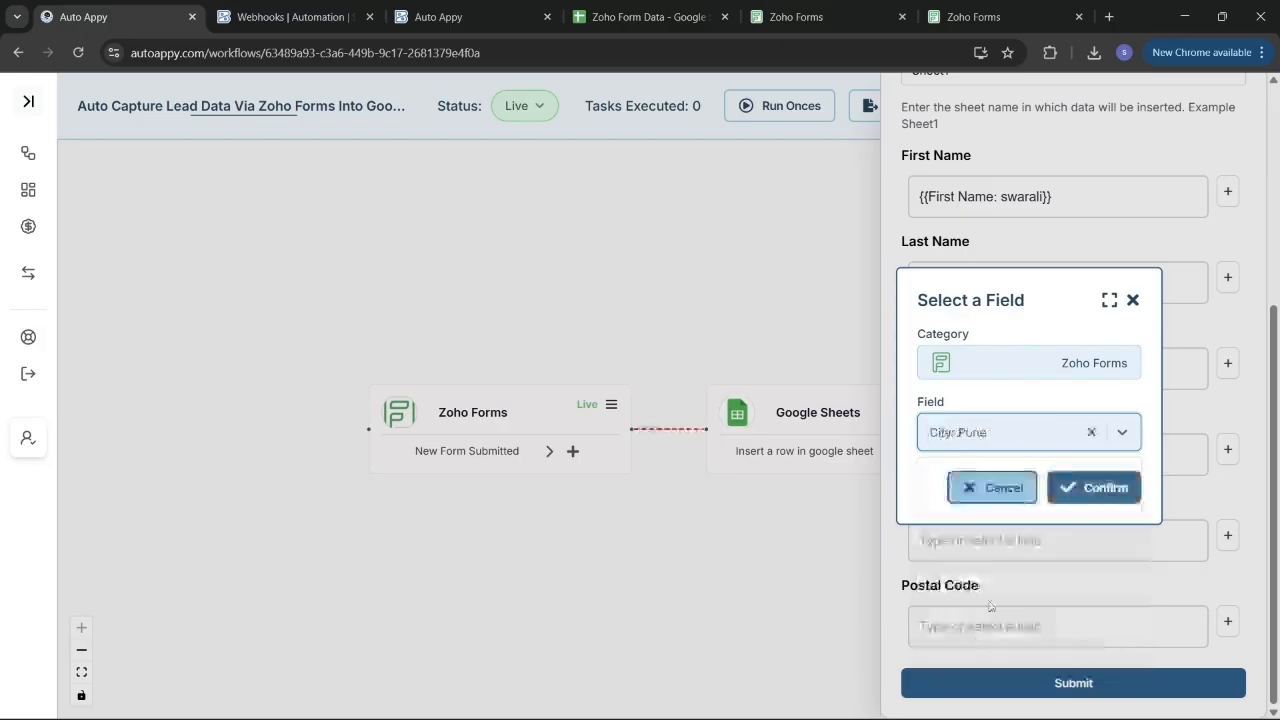
pyautogui.click(1087, 489)
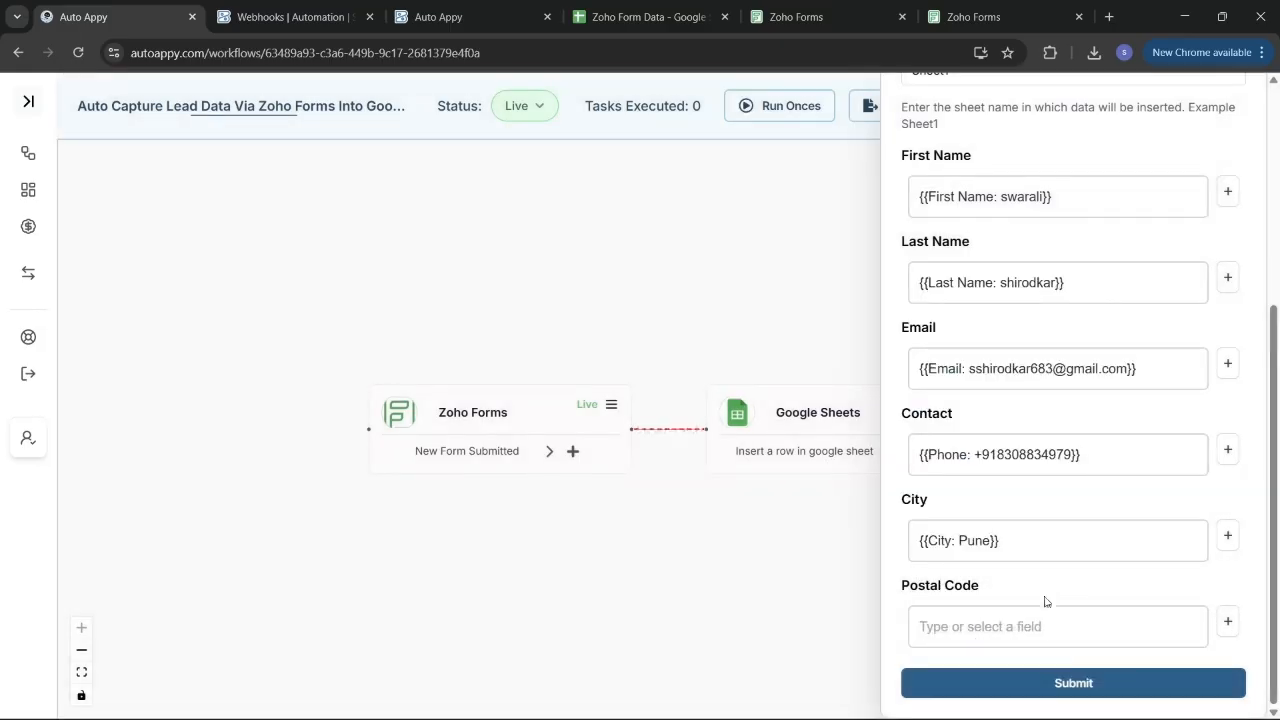
pyautogui.click(1227, 621)
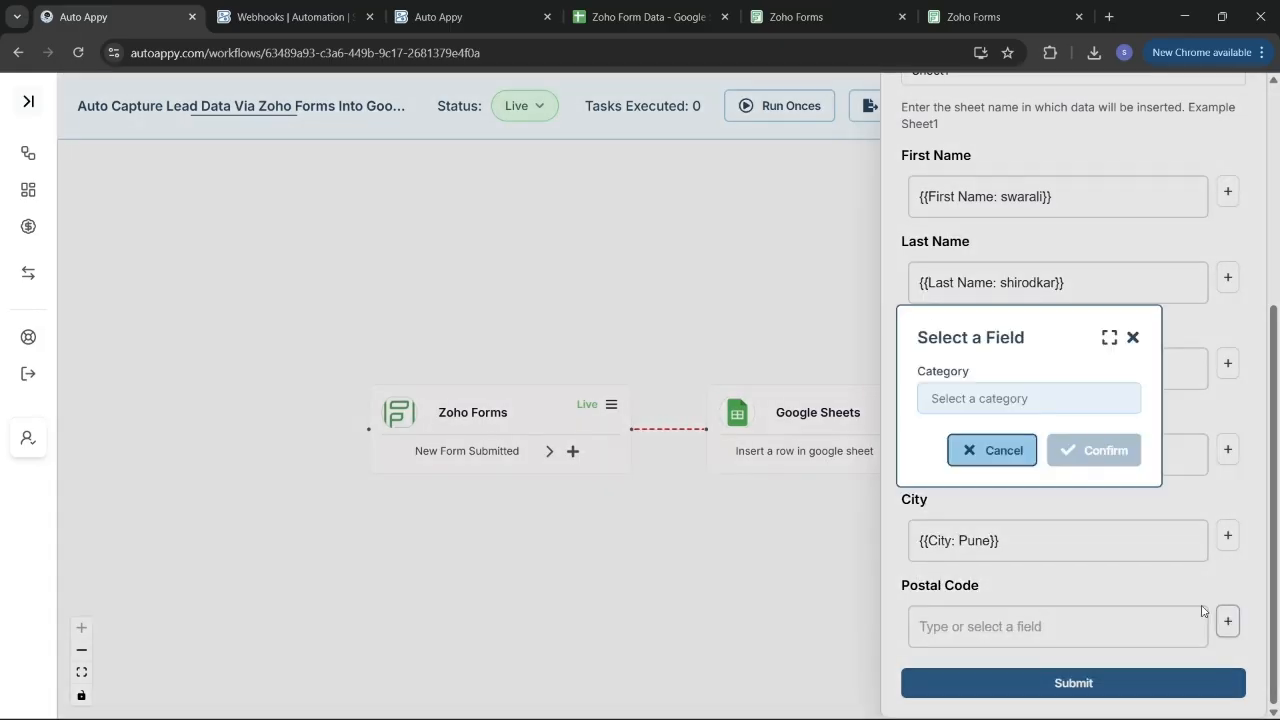
pyautogui.click(1050, 399)
pyautogui.click(1029, 430)
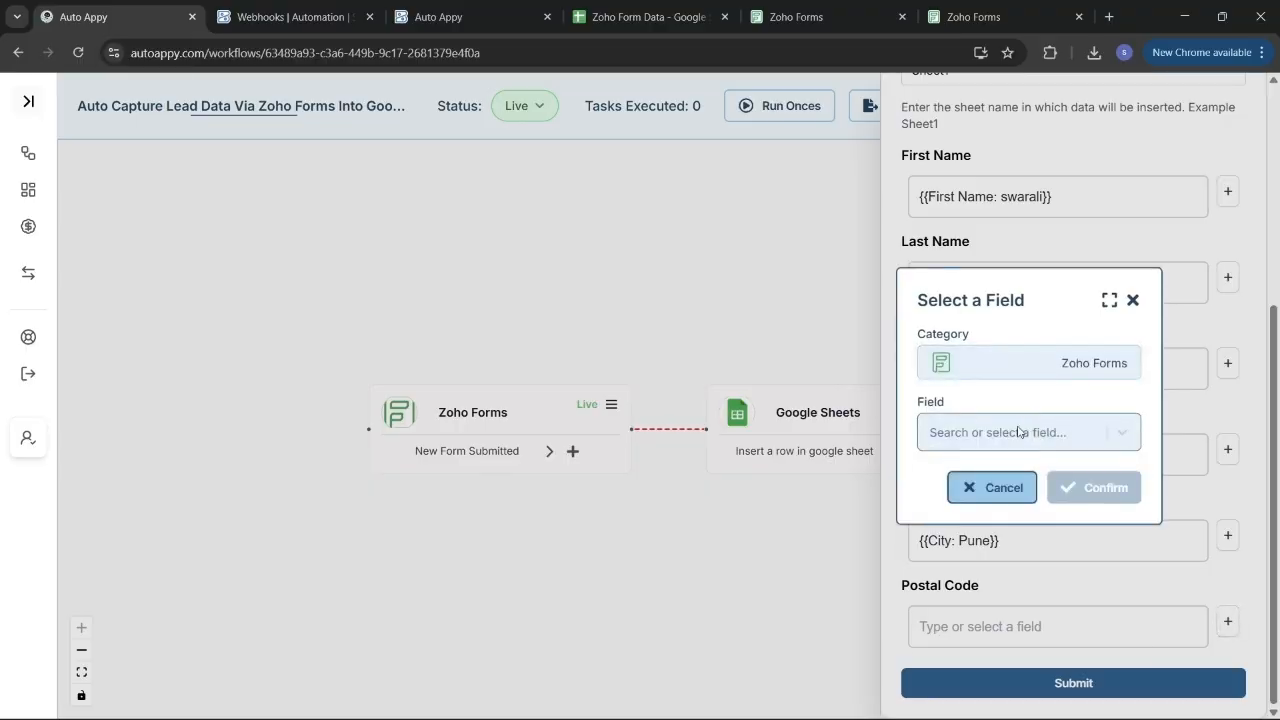
pyautogui.click(1018, 432)
pyautogui.click(963, 504)
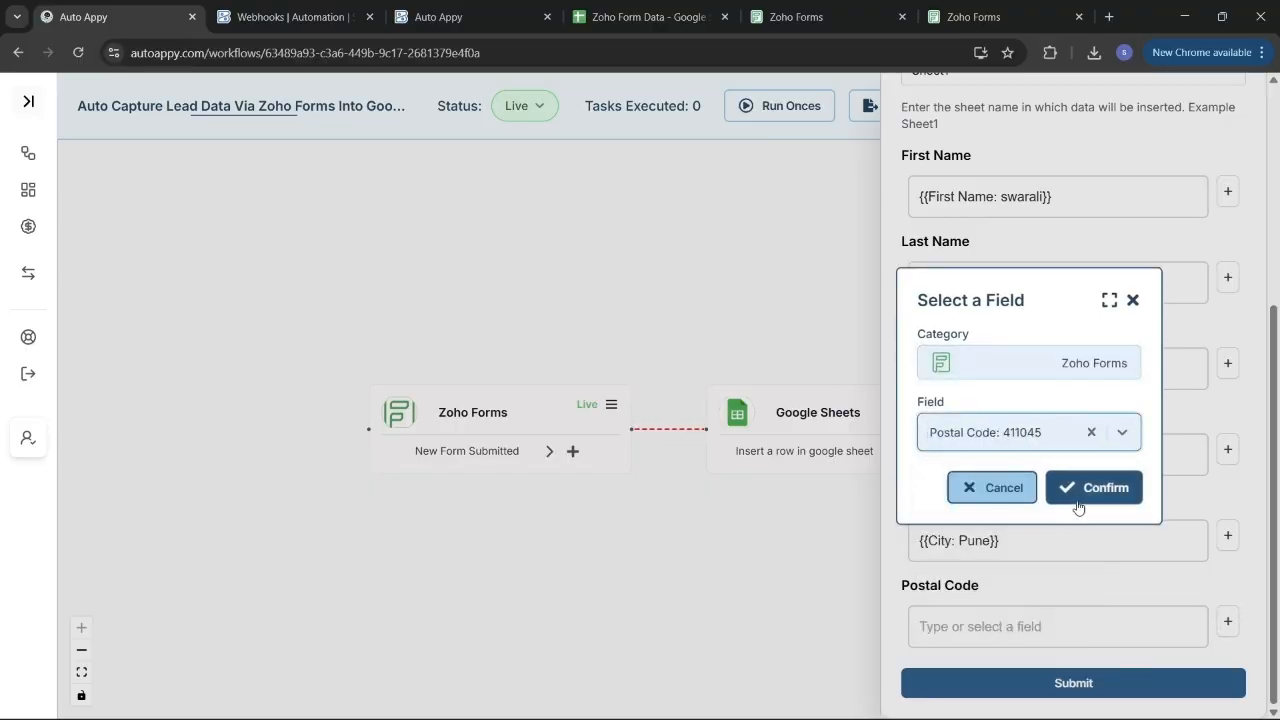
pyautogui.click(1078, 506)
pyautogui.click(1086, 683)
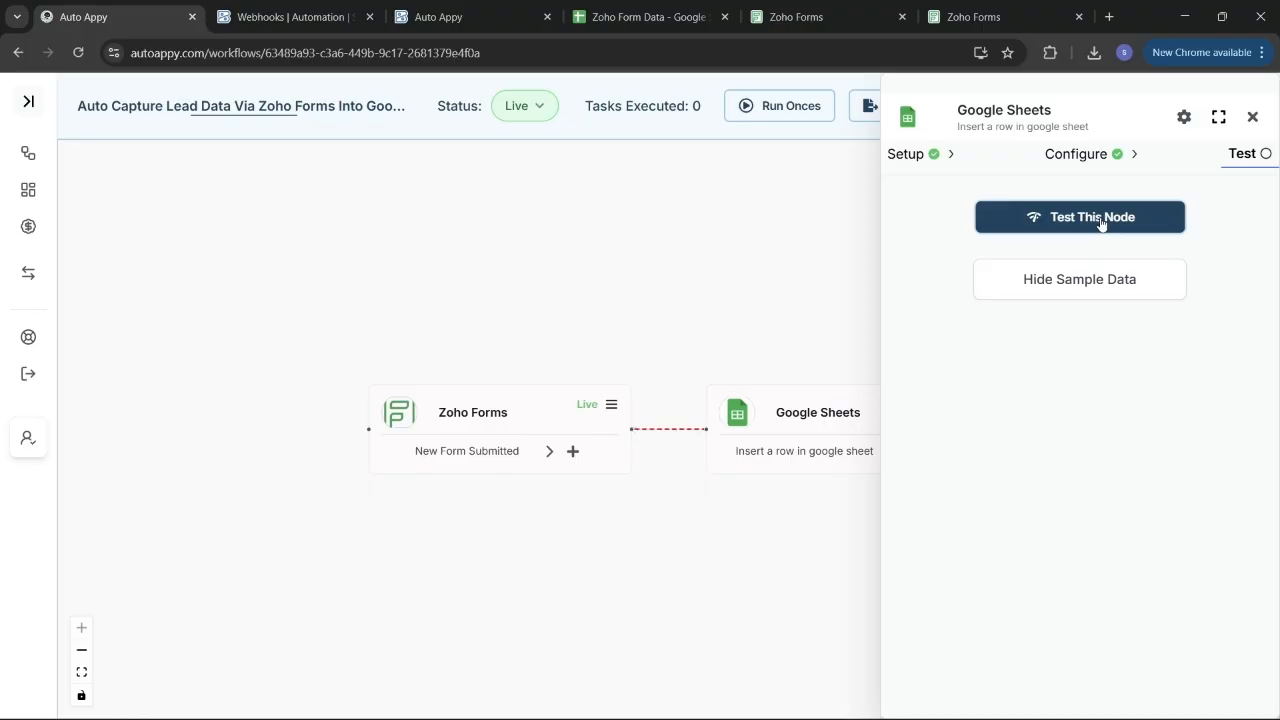
# Save the Google Sheets field mapping and retest until it returns 'Row inserted successfully'.
pyautogui.click(1100, 220)
pyautogui.click(1084, 282)
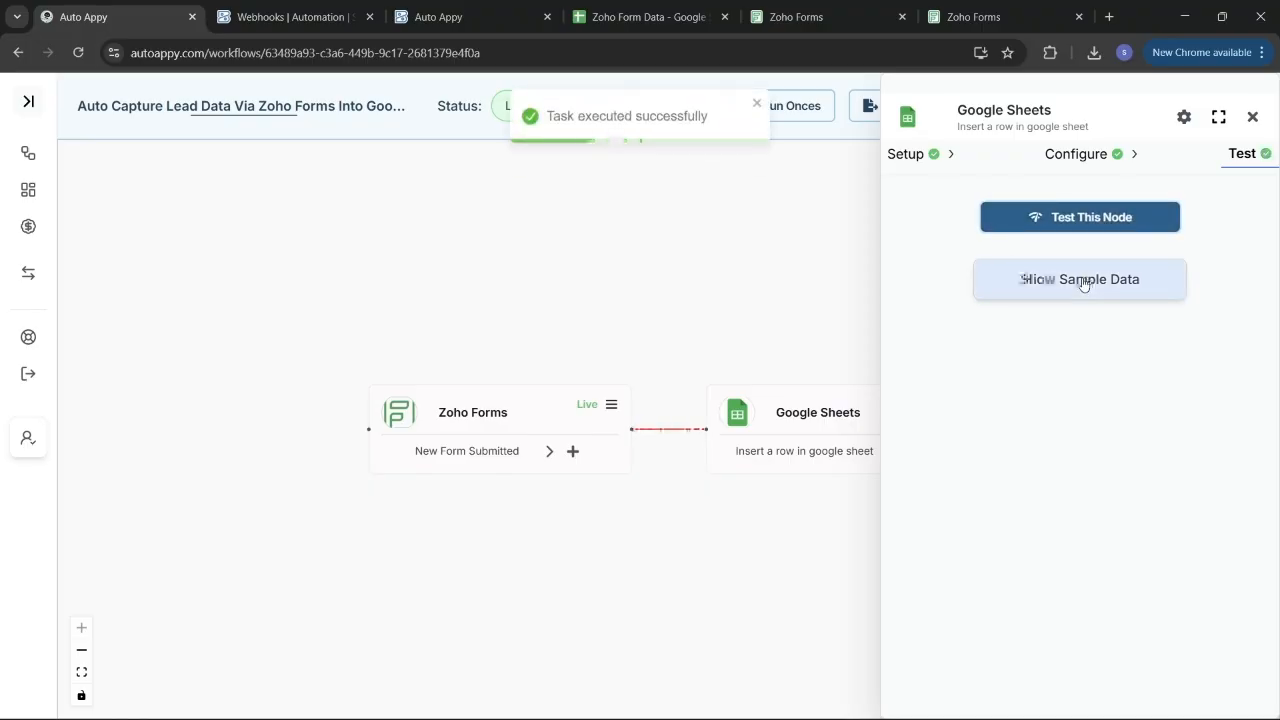
pyautogui.click(1082, 282)
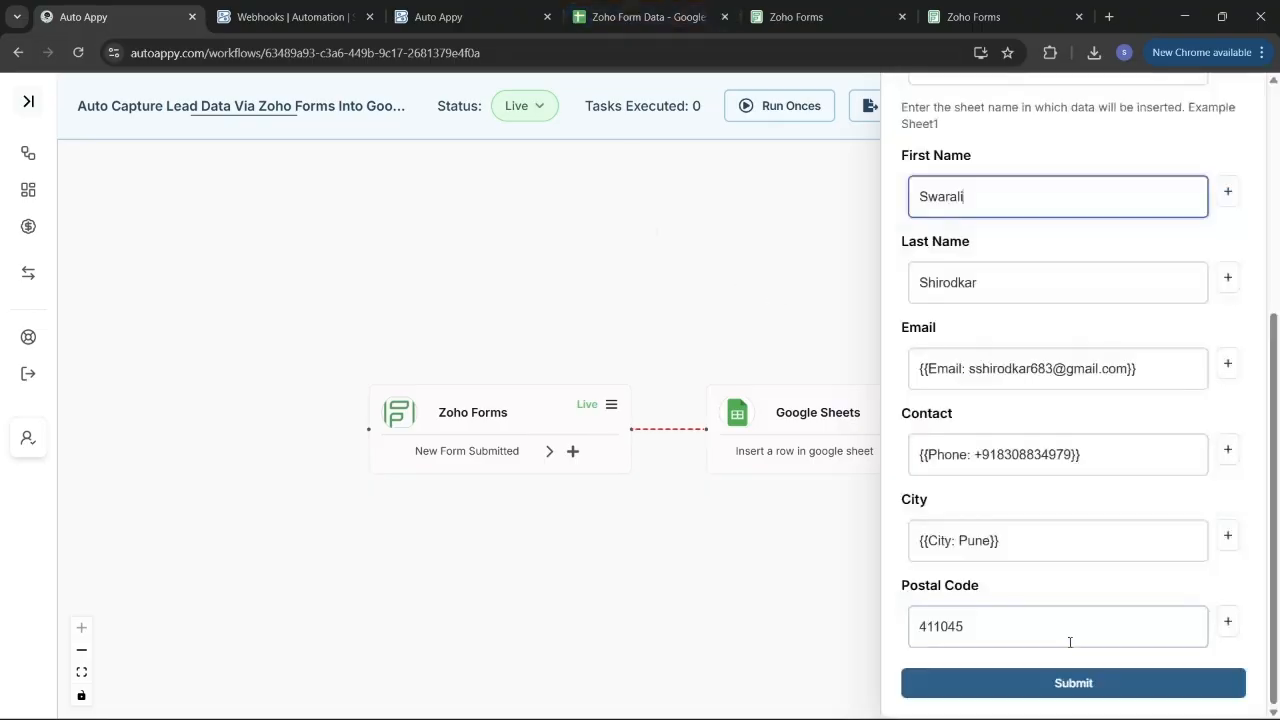
pyautogui.click(1055, 694)
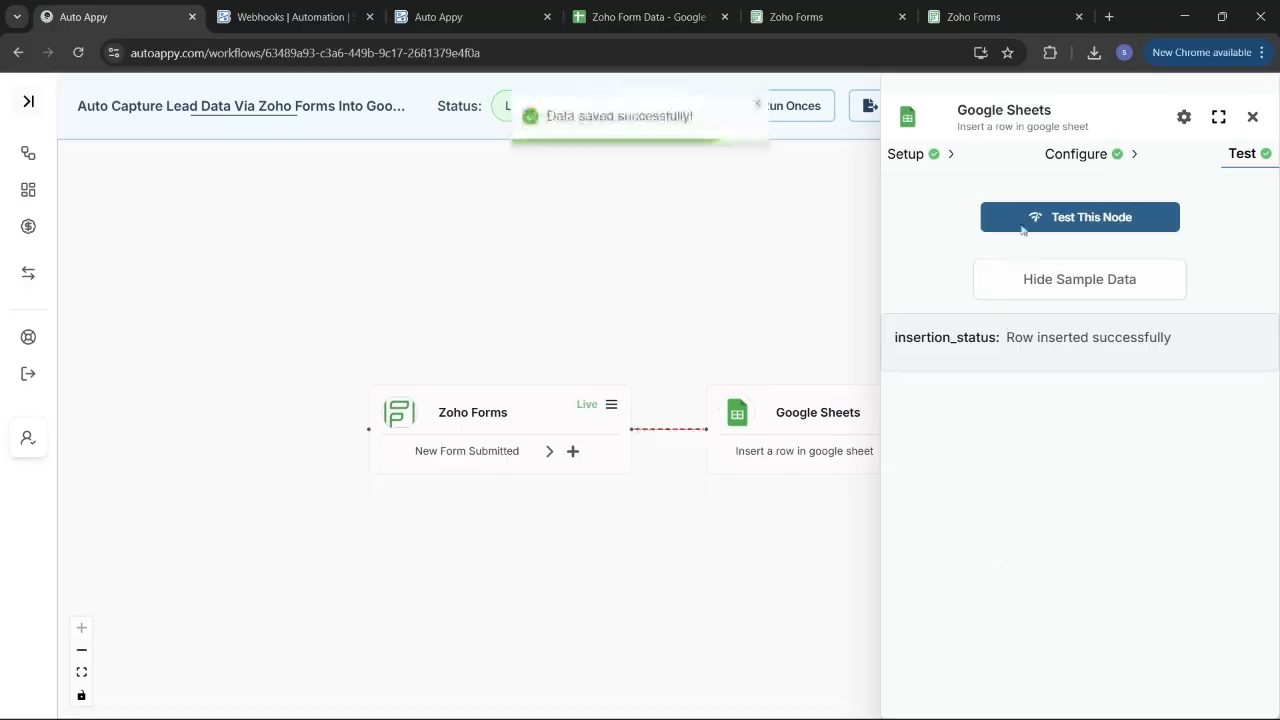
pyautogui.click(1031, 228)
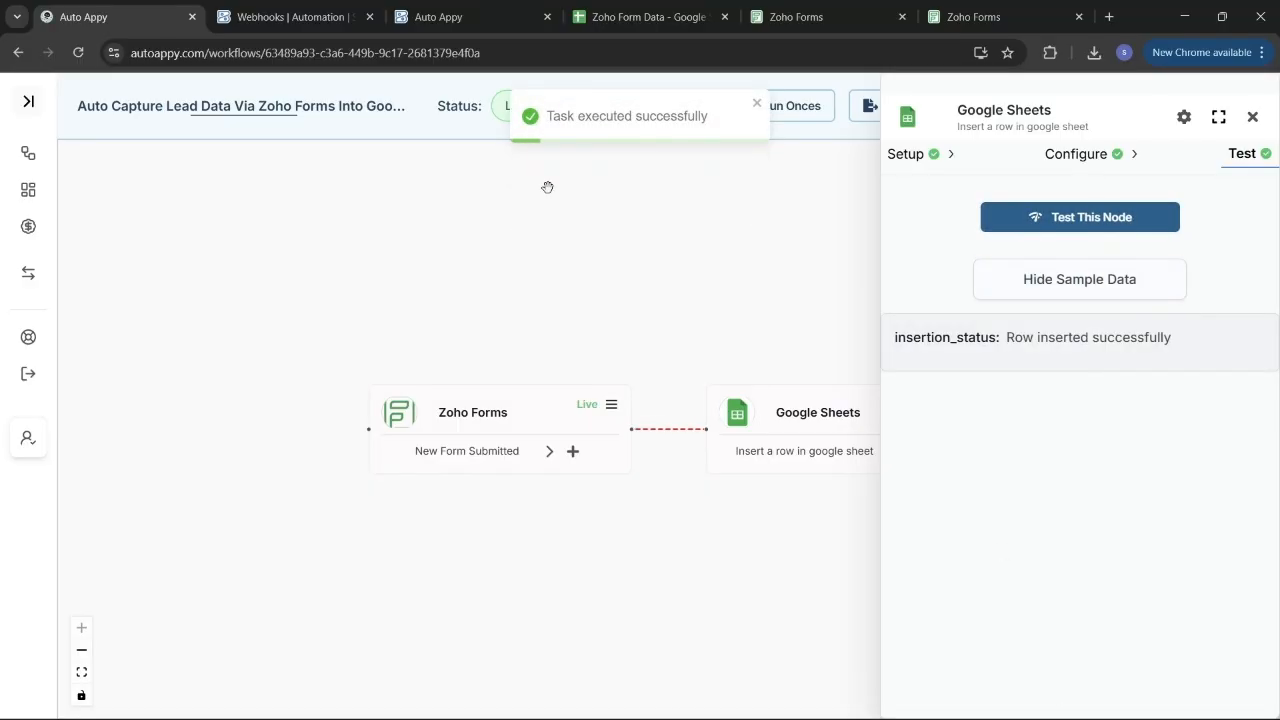
# Switch to the Zoho Form Data spreadsheet to see new row 5 with postal code 411045.
pyautogui.click(614, 12)
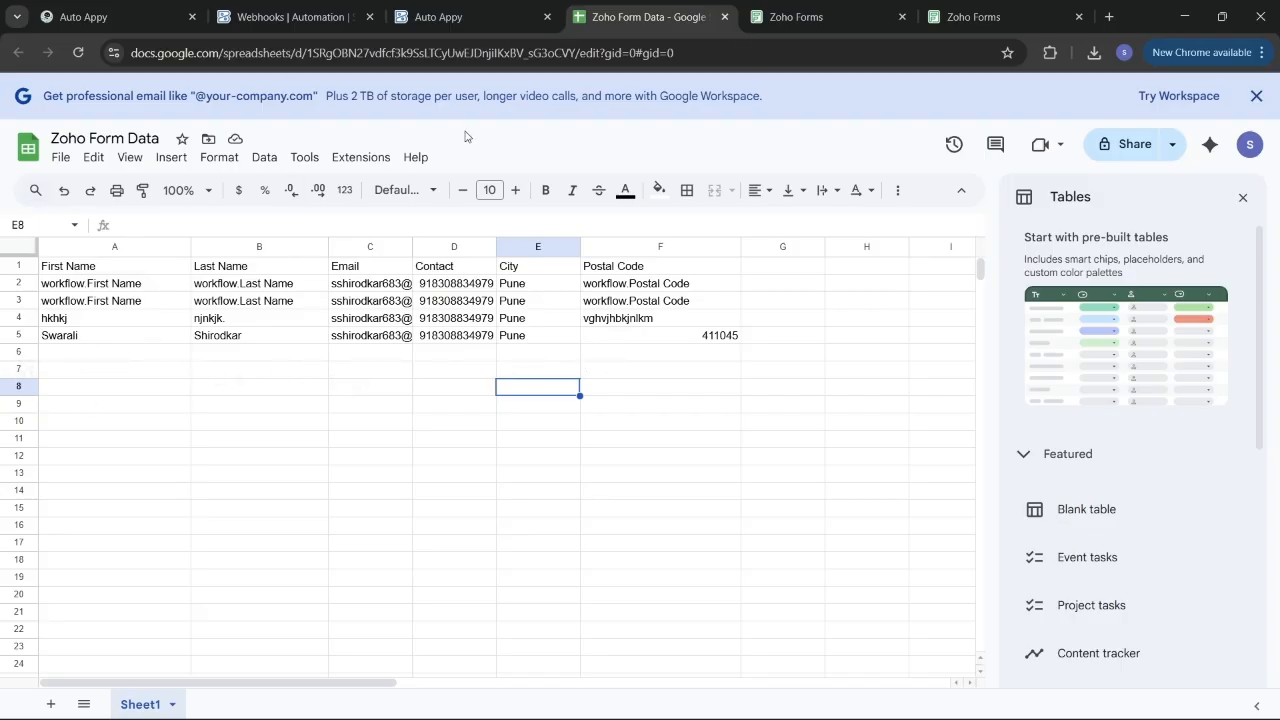
# Enter the test lead's first name, last name and phone number in the Lead Generation form.
pyautogui.click(995, 12)
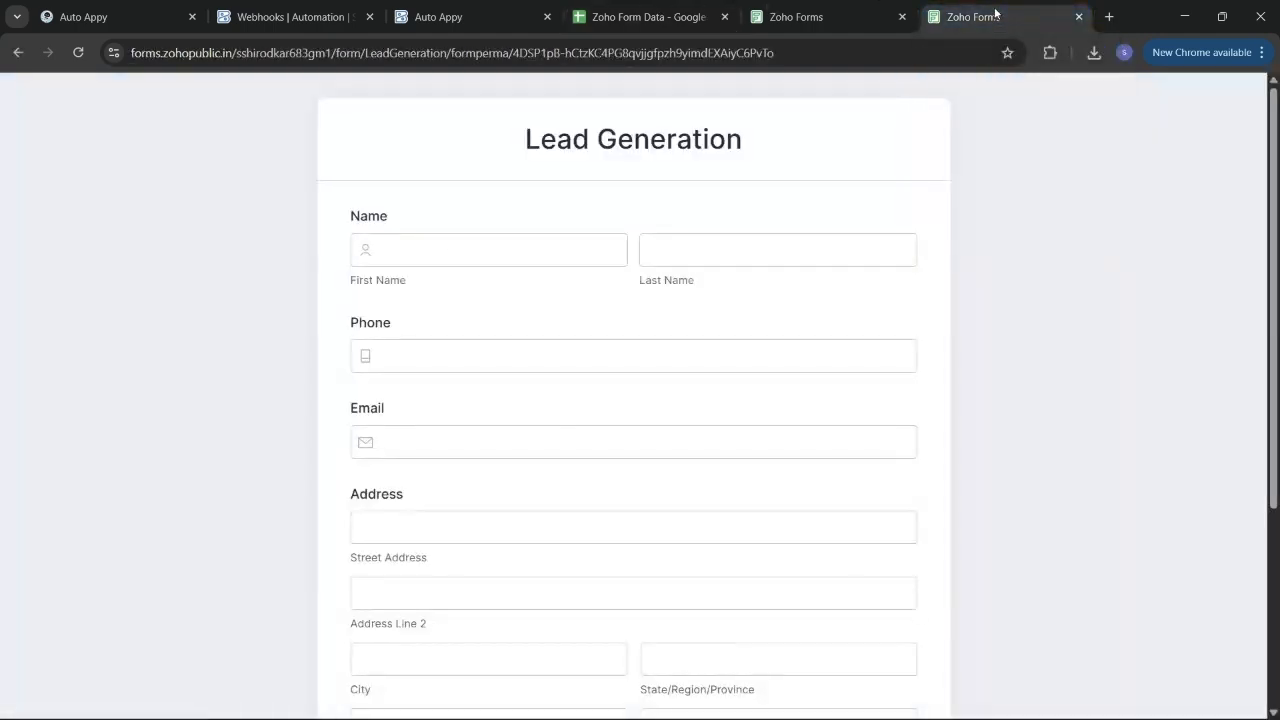
pyautogui.click(438, 256)
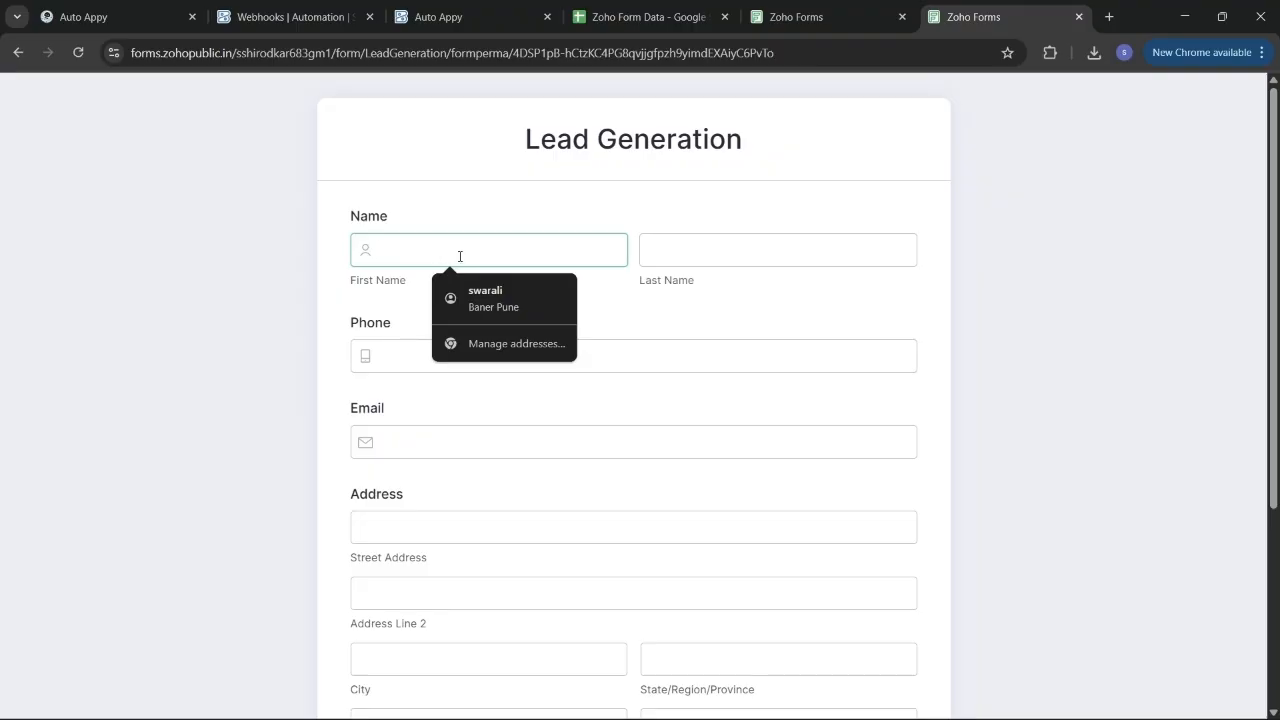
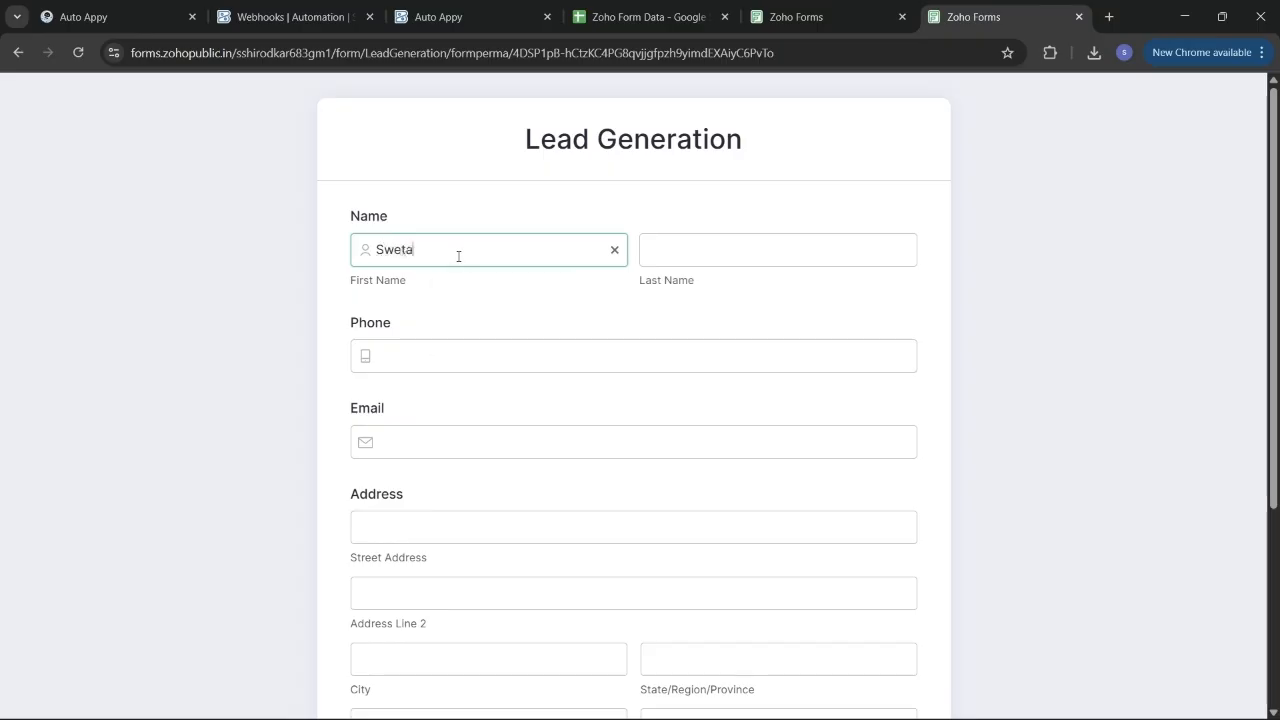
pyautogui.click(740, 256)
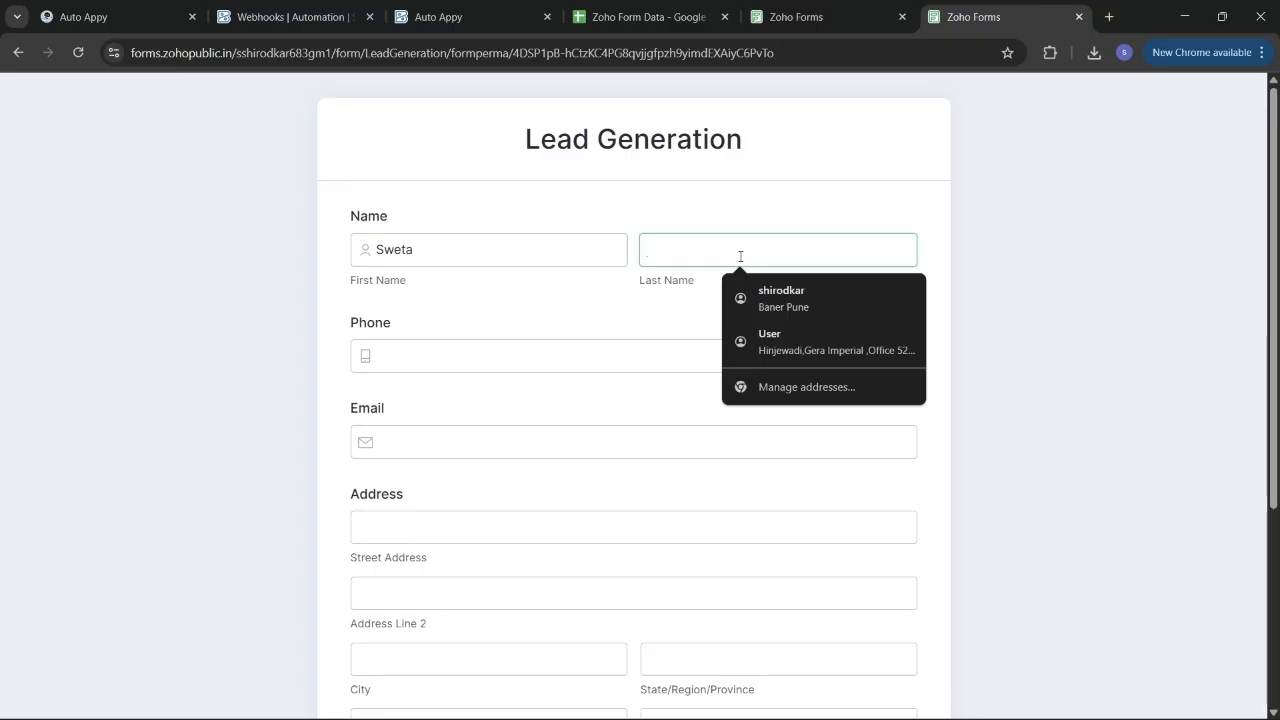
pyautogui.write('Shaj')
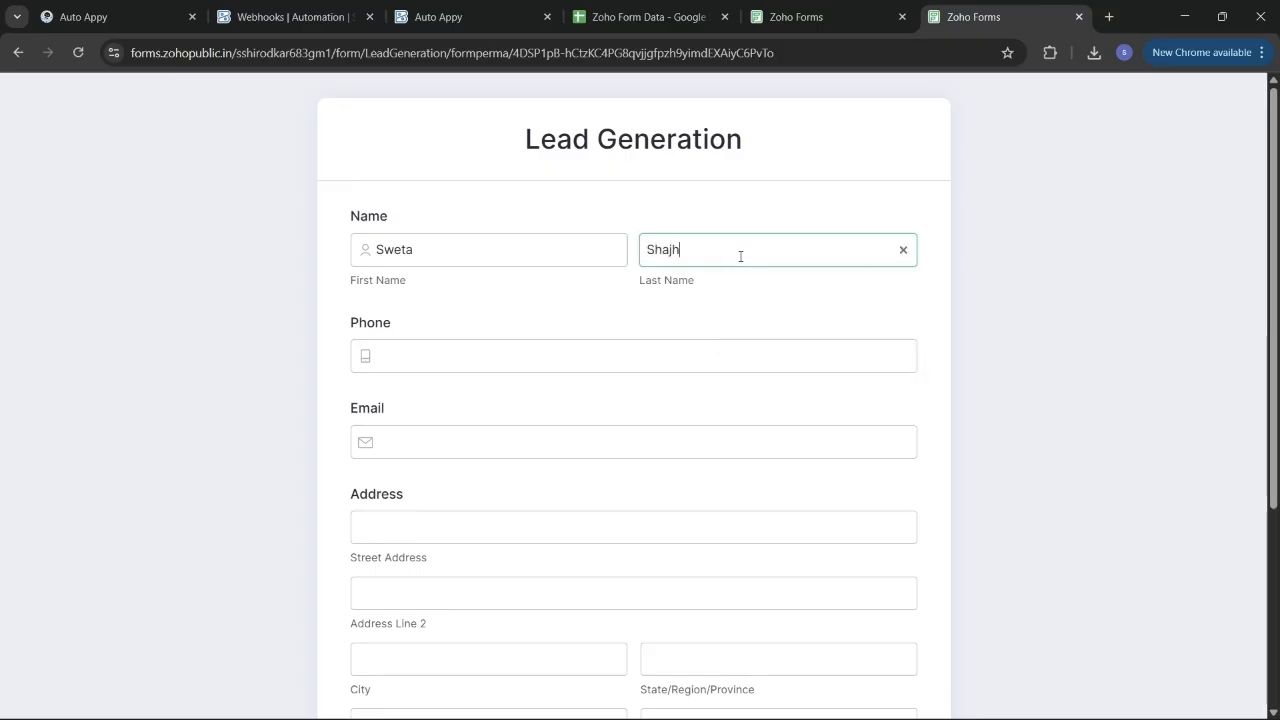
pyautogui.press('BackSpace')
pyautogui.write('h')
pyautogui.click(593, 362)
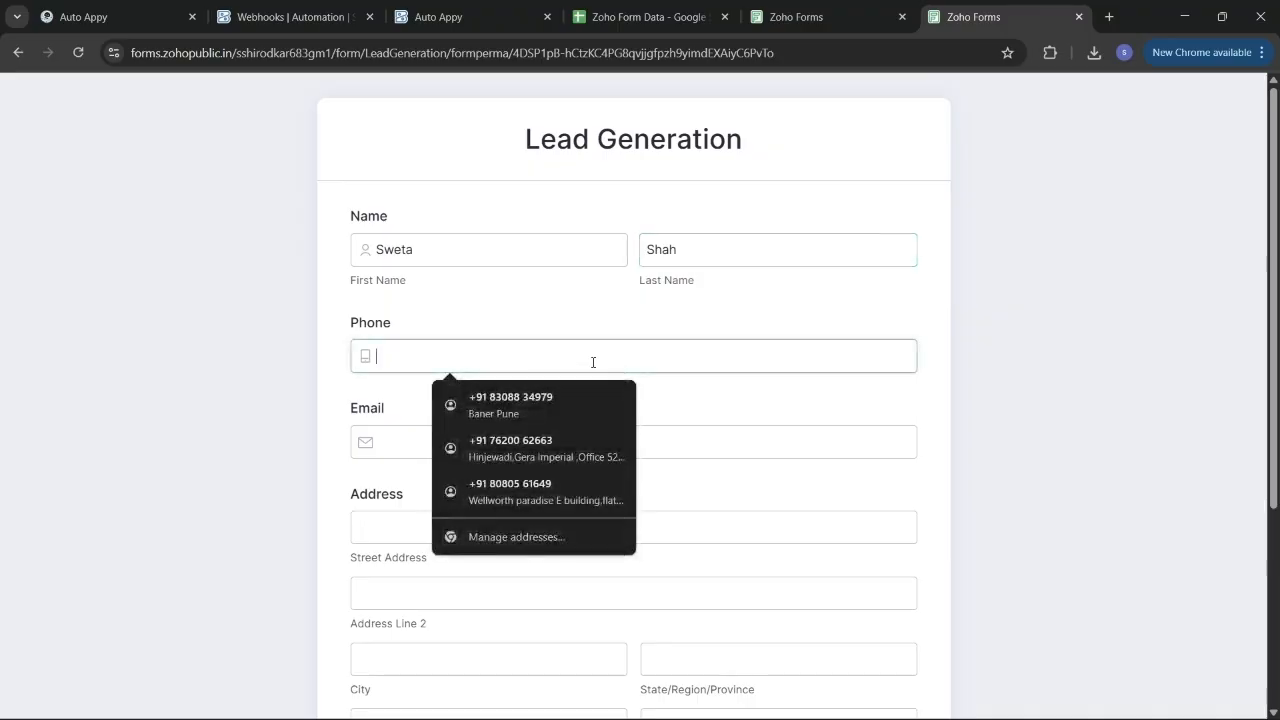
pyautogui.write('8888')
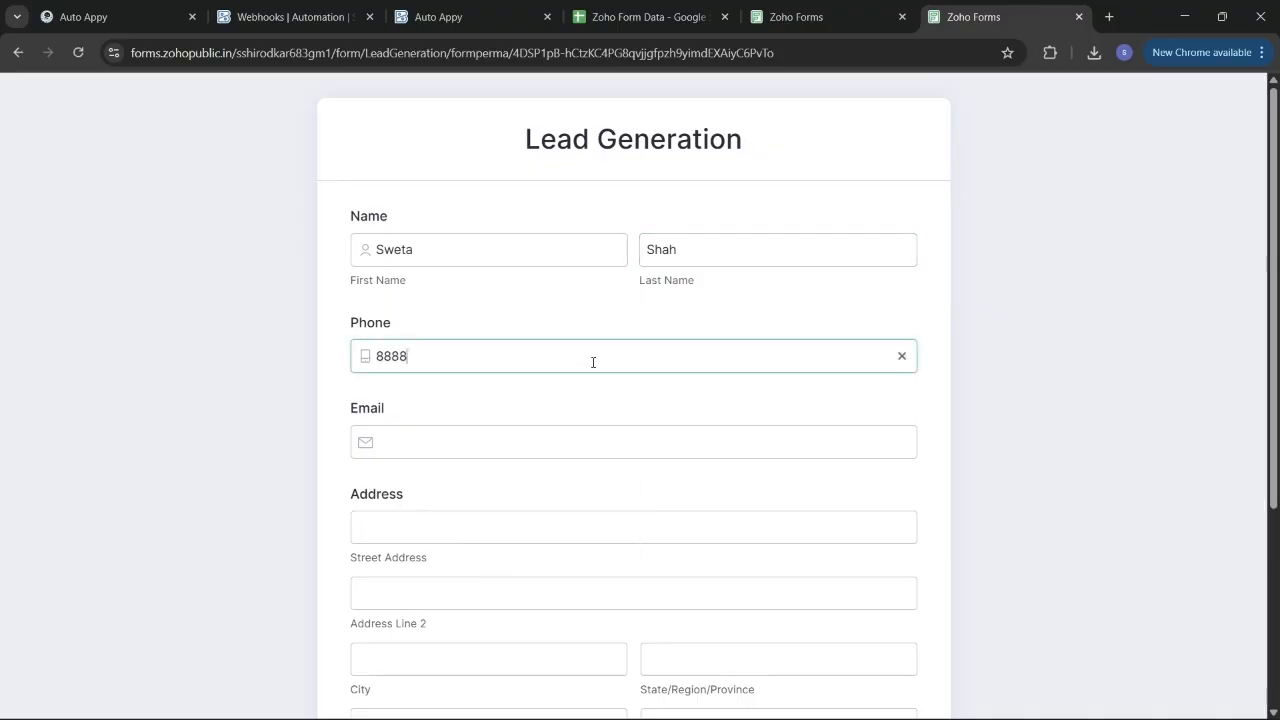
pyautogui.write('8888888')
pyautogui.press('BackSpace')
pyautogui.press('BackSpace')
pyautogui.press('BackSpace')
pyautogui.press('BackSpace')
pyautogui.press('BackSpace')
pyautogui.press('BackSpace')
pyautogui.press('BackSpace')
pyautogui.press('BackSpace')
pyautogui.press('BackSpace')
pyautogui.write('88888888')
pyautogui.click(571, 461)
# Add the lead's email, autofill the saved Pune address with 'na' as line 2, and submit.
pyautogui.click(547, 430)
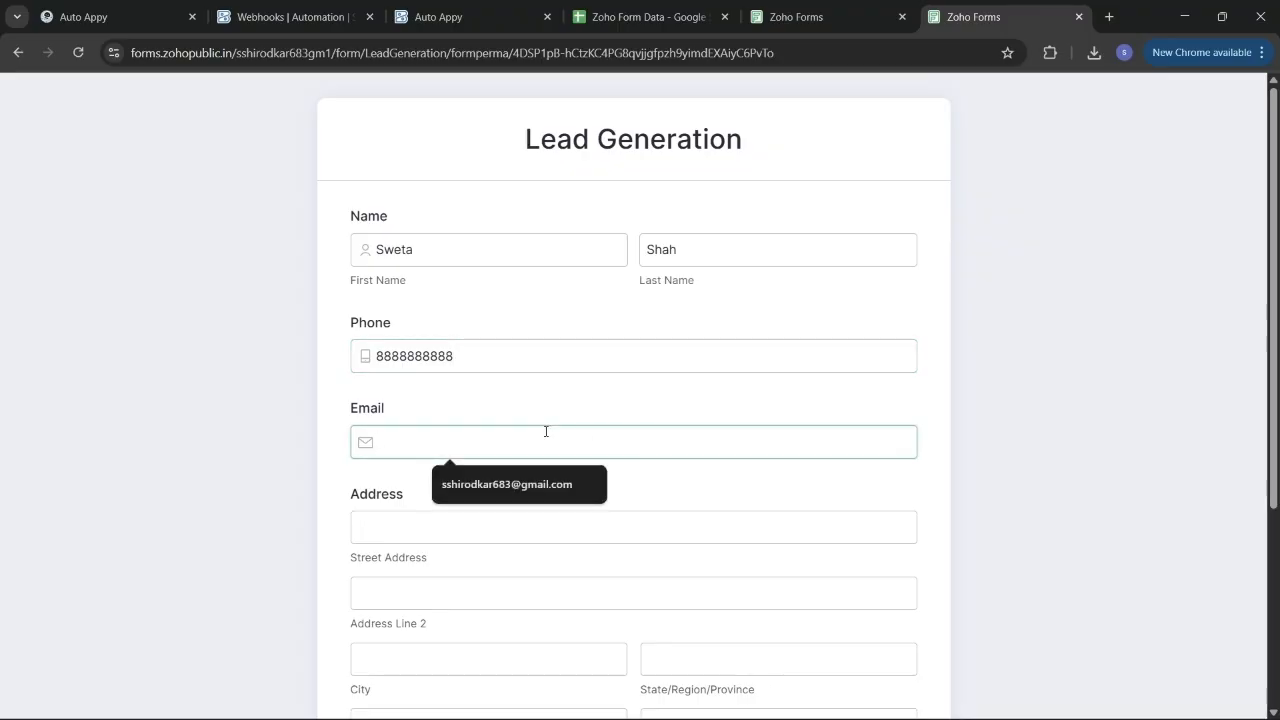
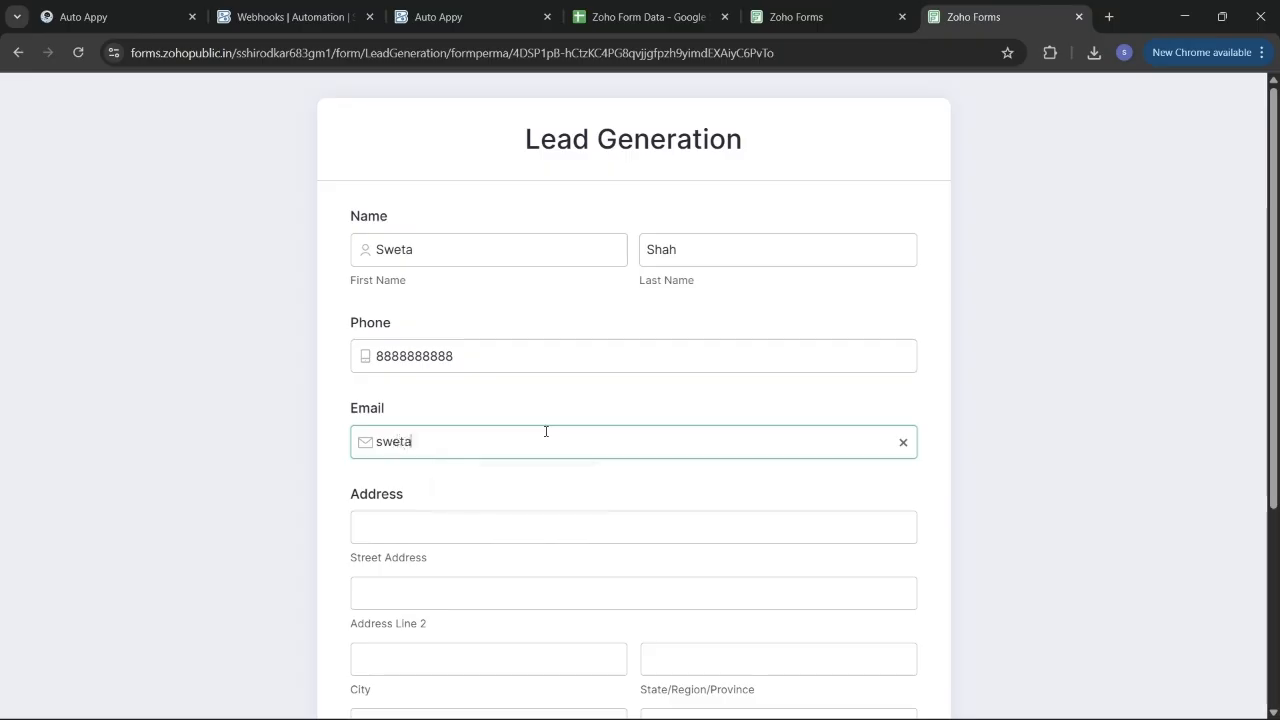
pyautogui.click(477, 534)
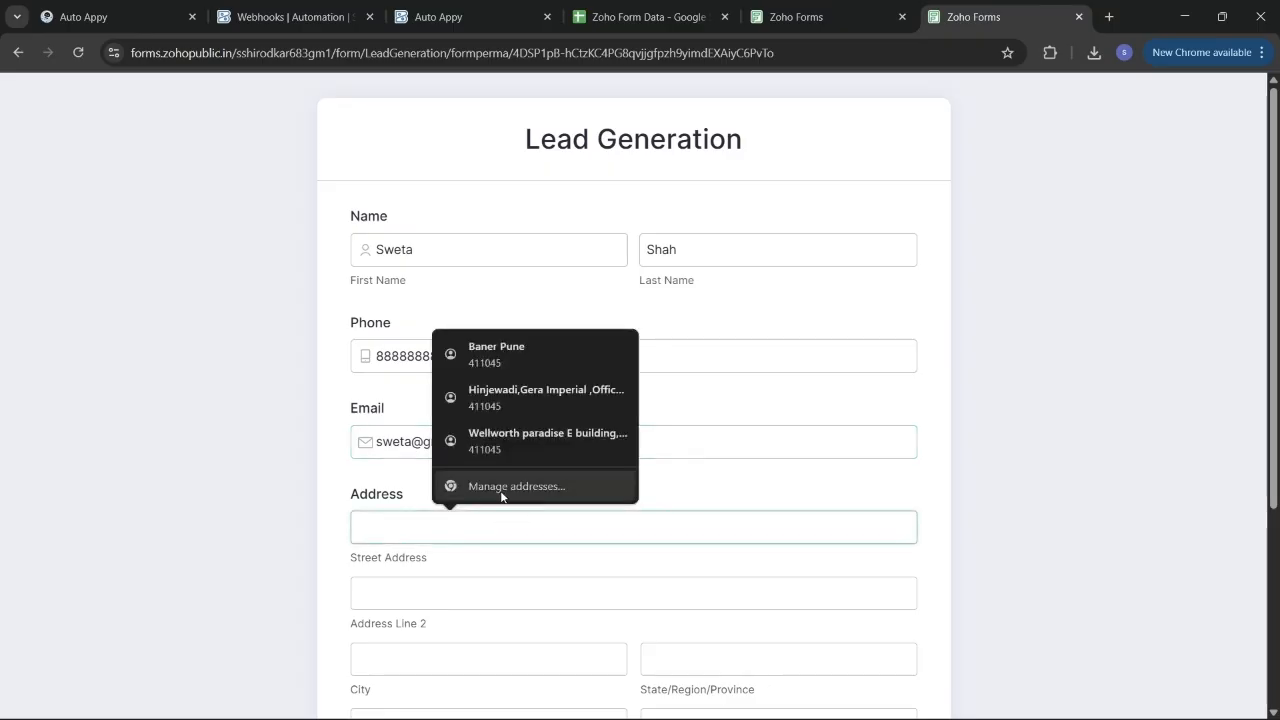
pyautogui.click(522, 358)
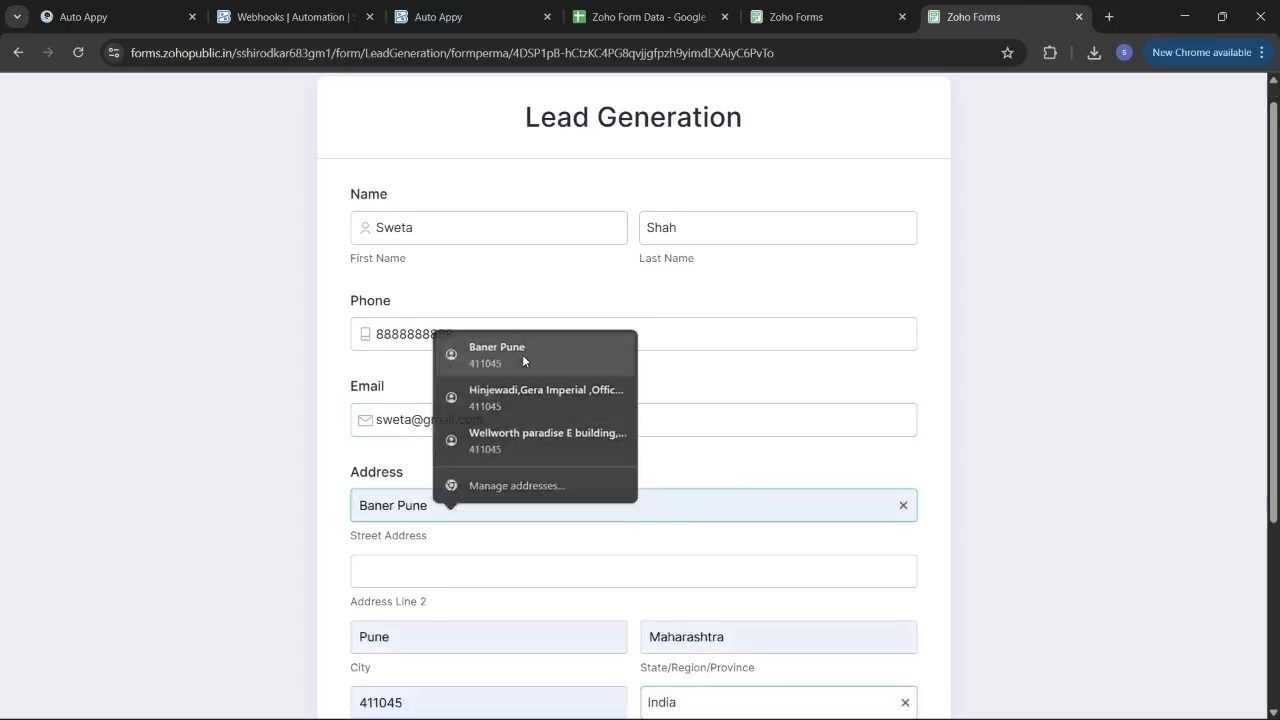
pyautogui.scroll(-2, 497, 557)
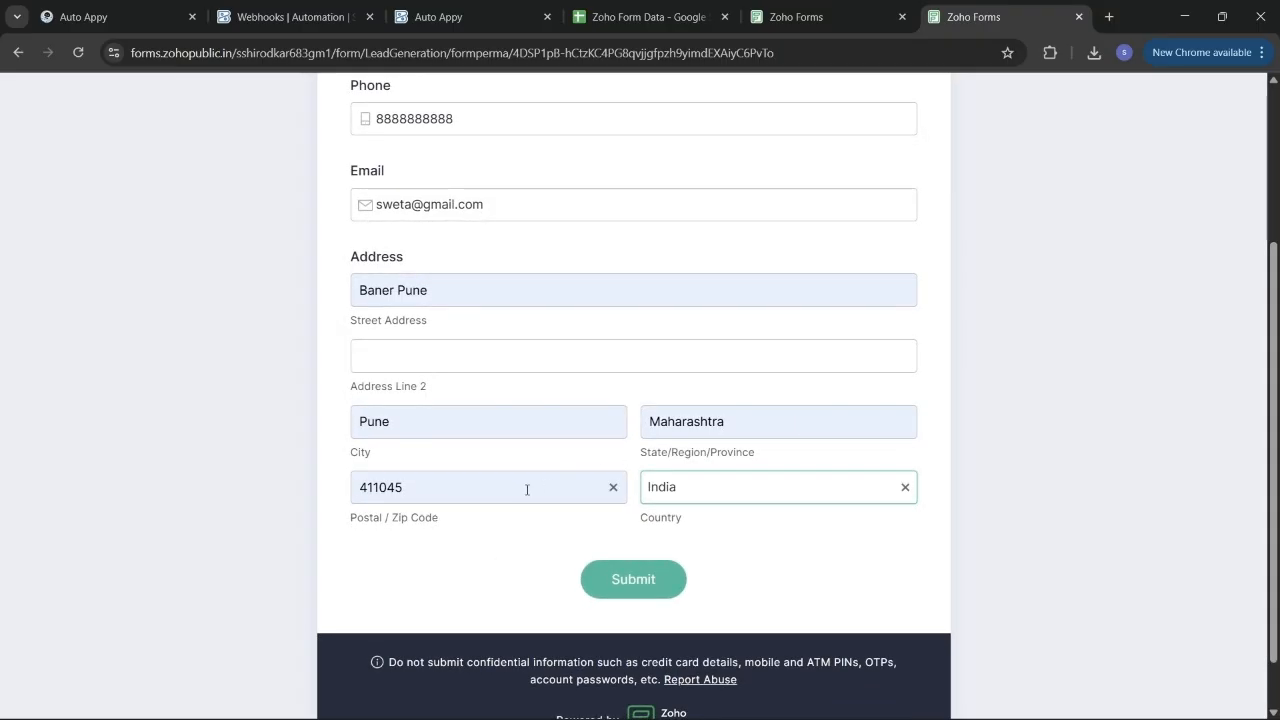
pyautogui.click(452, 361)
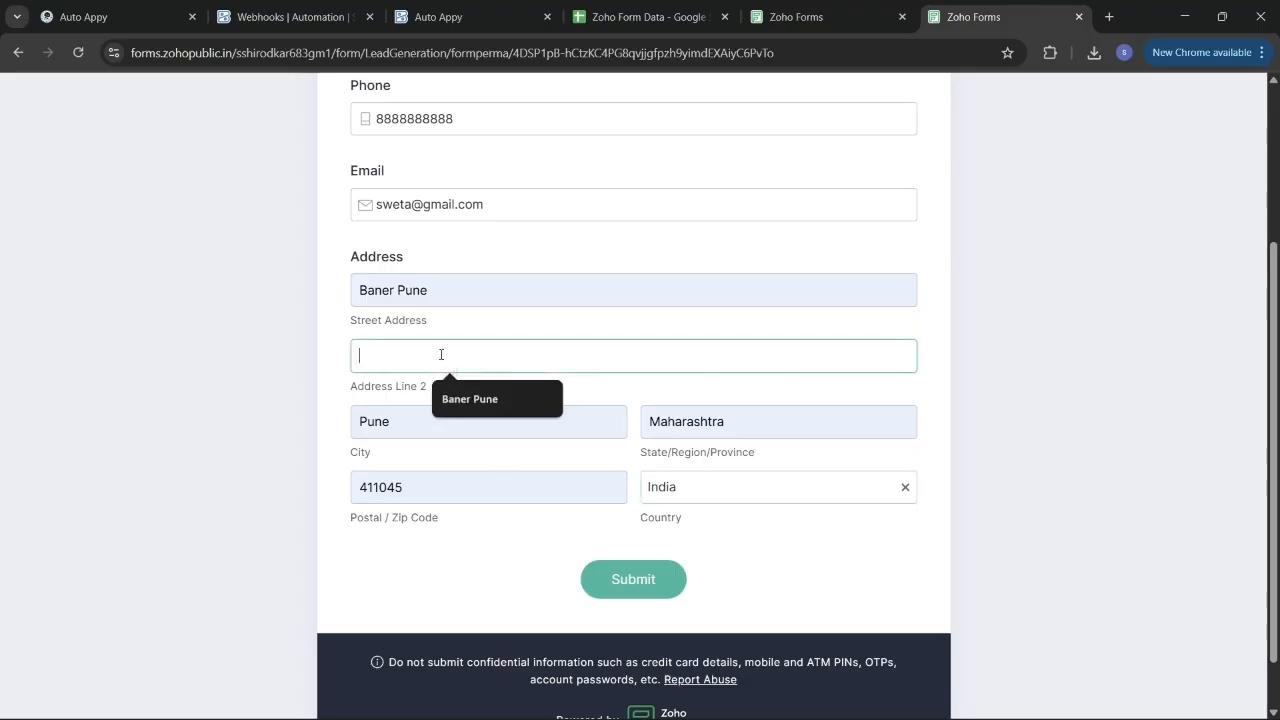
pyautogui.write('na')
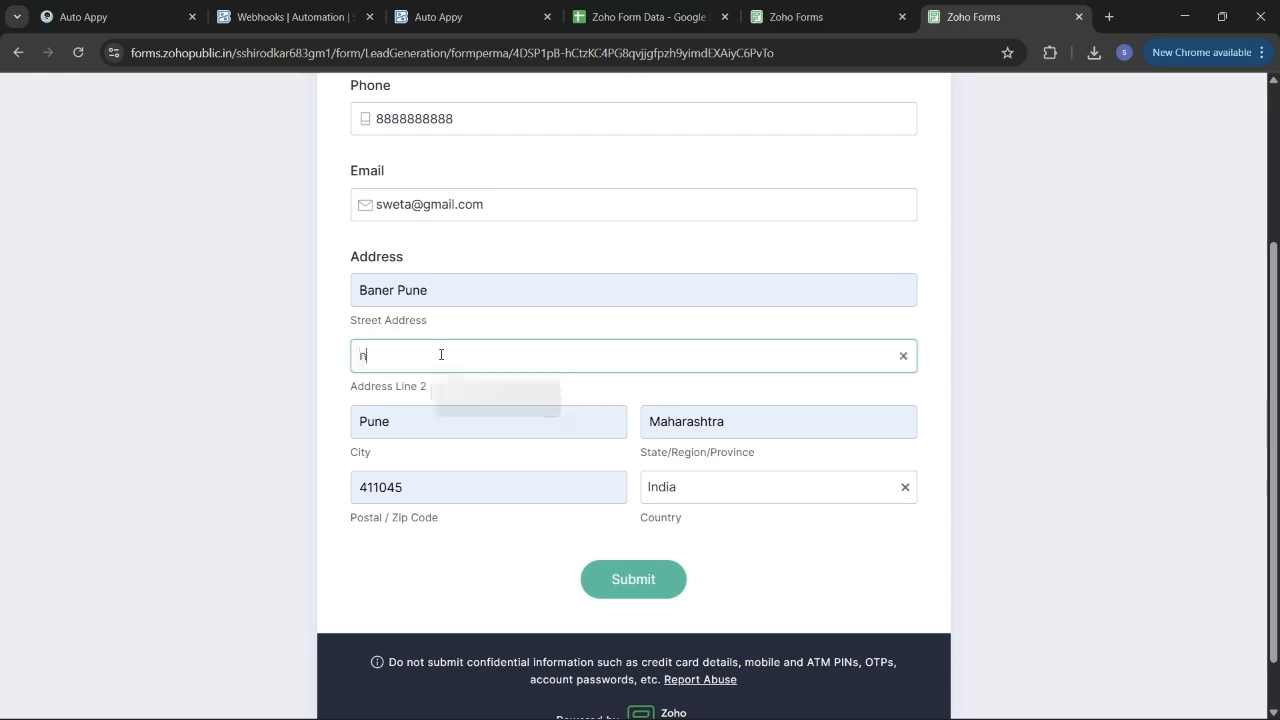
pyautogui.click(637, 584)
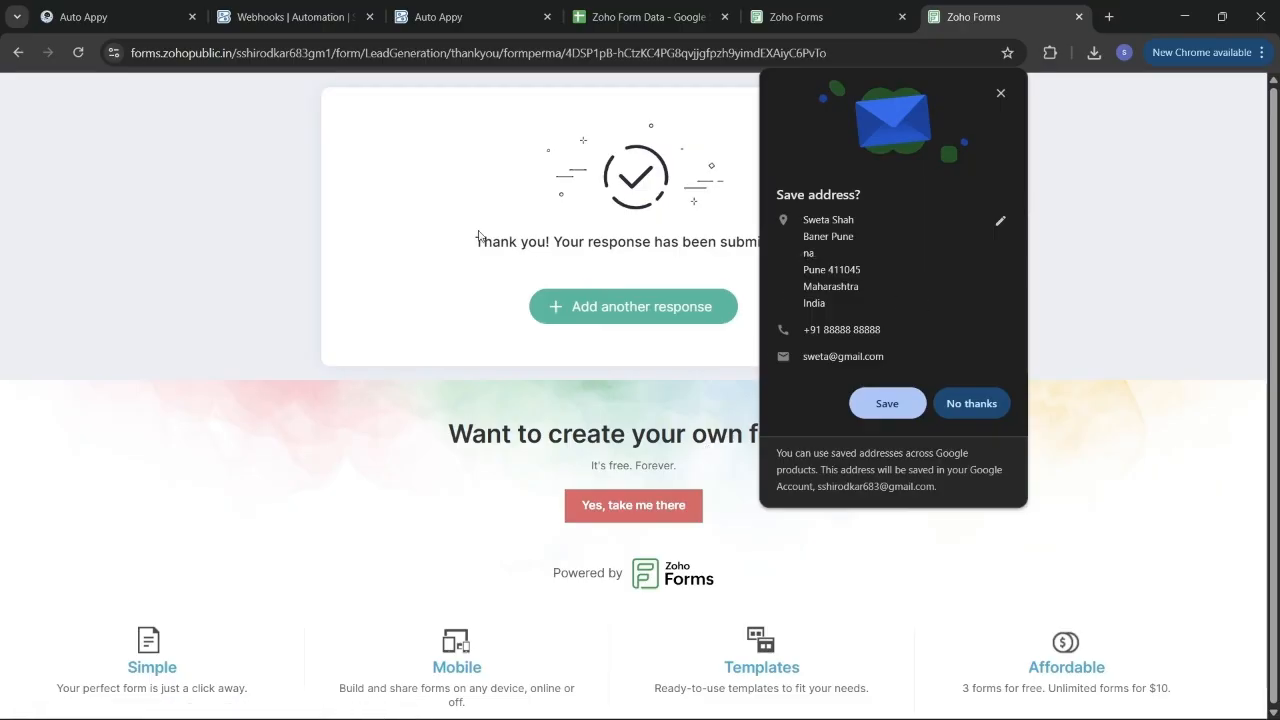
pyautogui.click(634, 8)
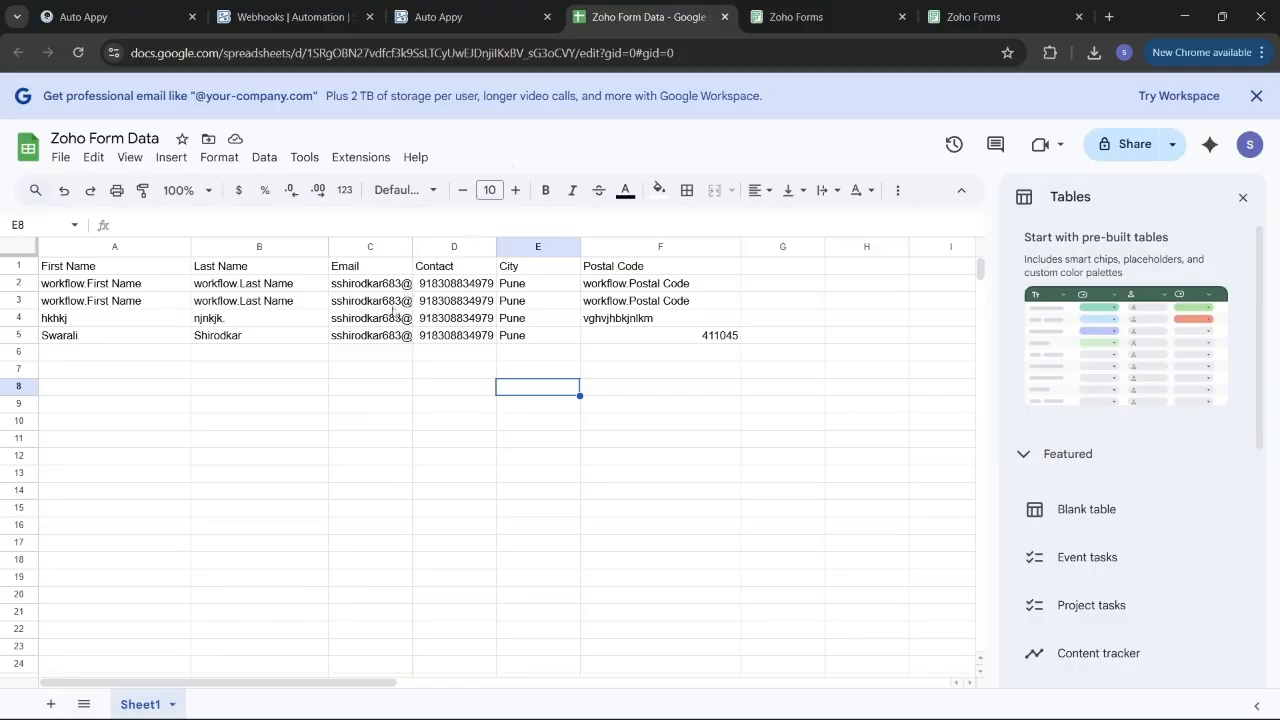
# Reload the Zoho Form Data sheet to check for the new submission row.
pyautogui.click(78, 60)
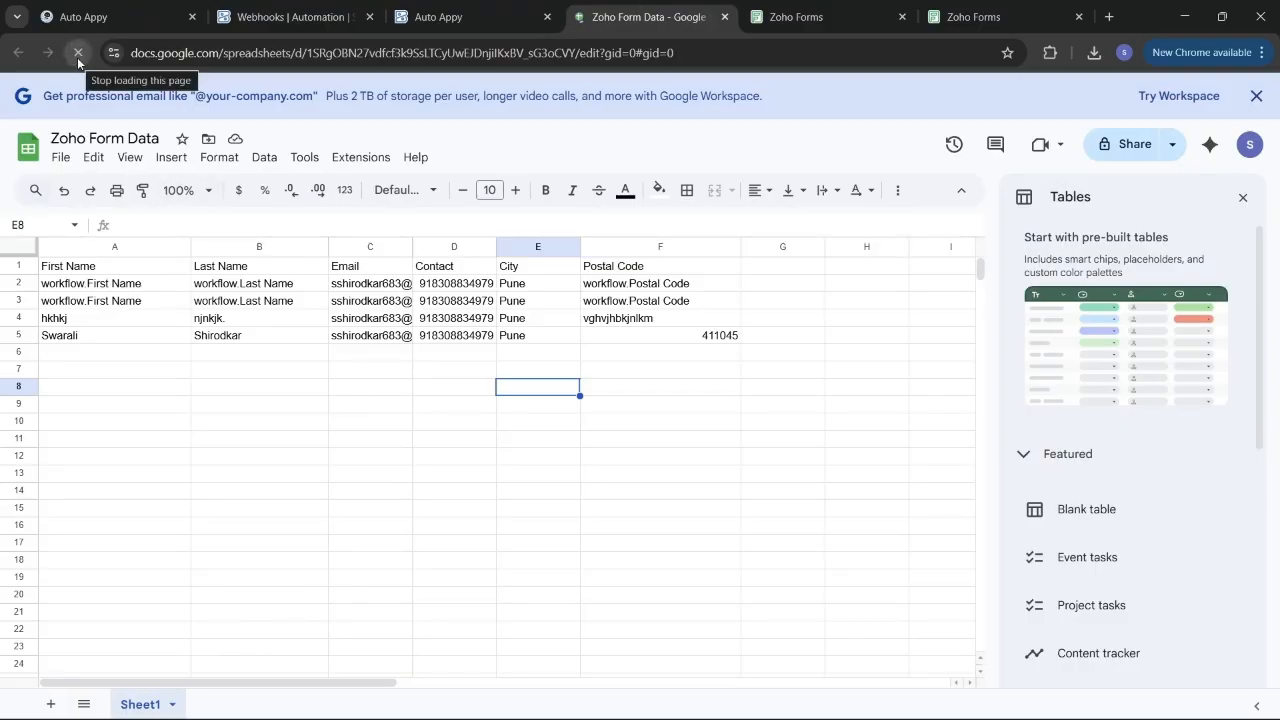